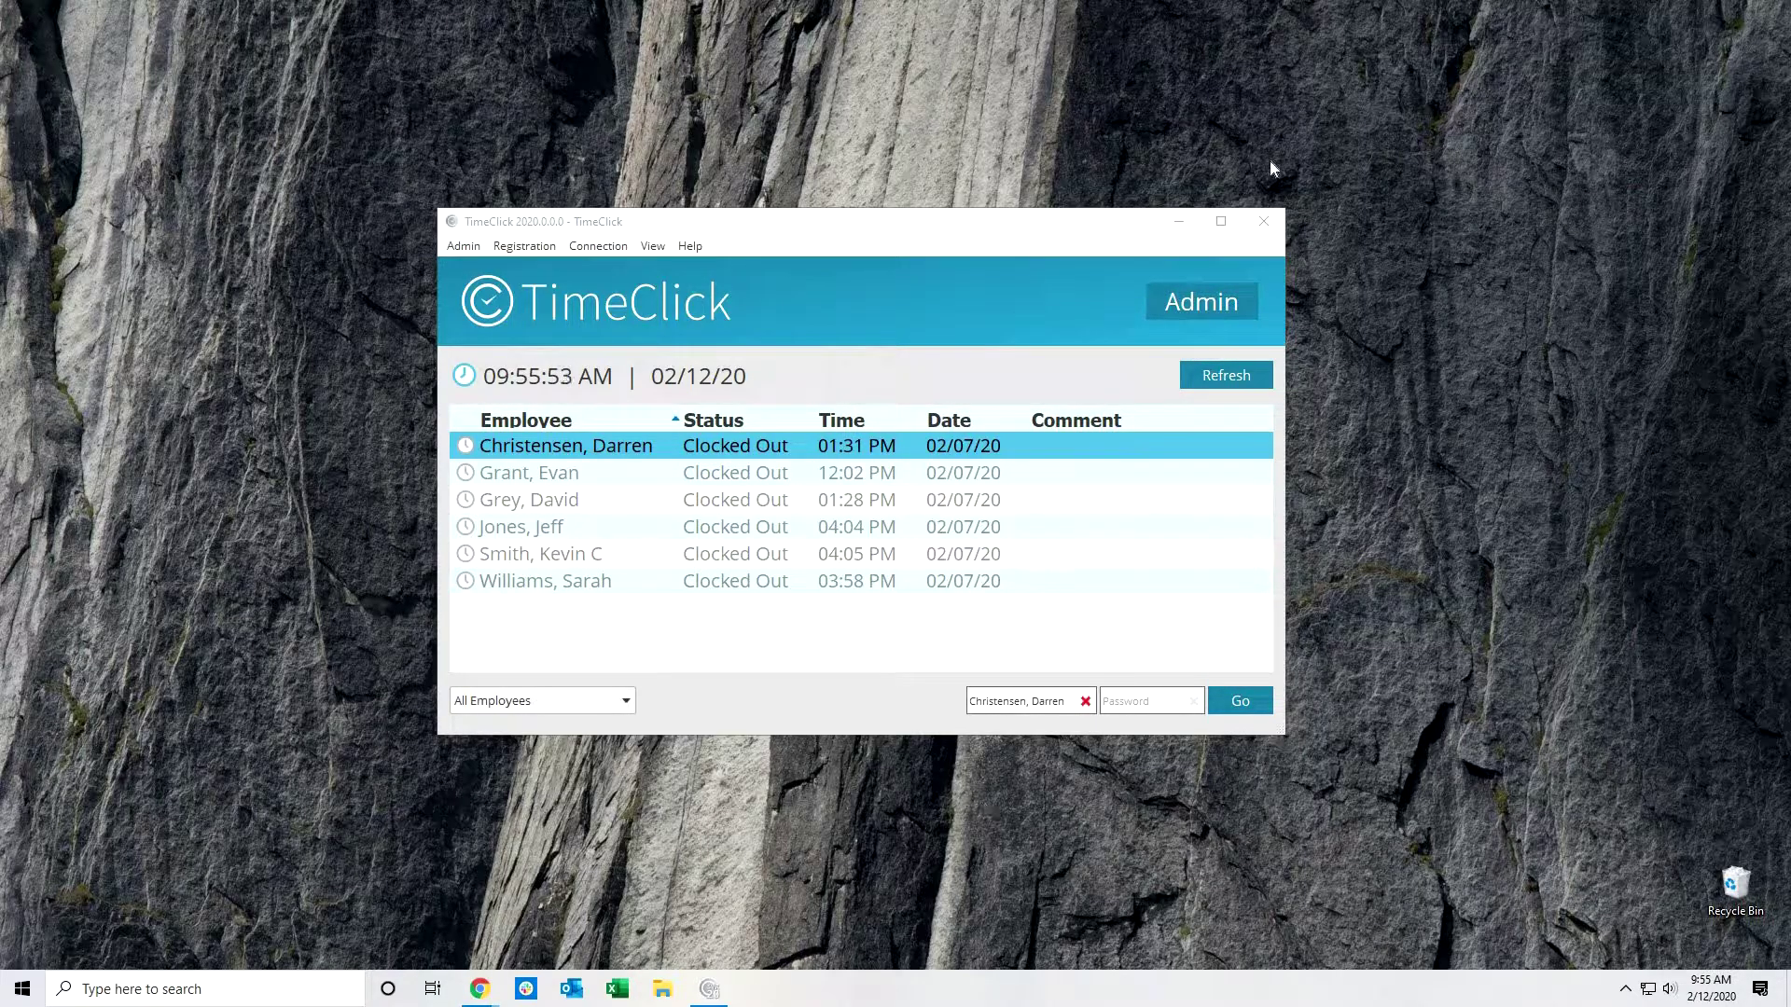
Step: Maximize TimeClick and save The Dark Side of TimeClick as the theme in Preferences > Display
left_click(1219, 221)
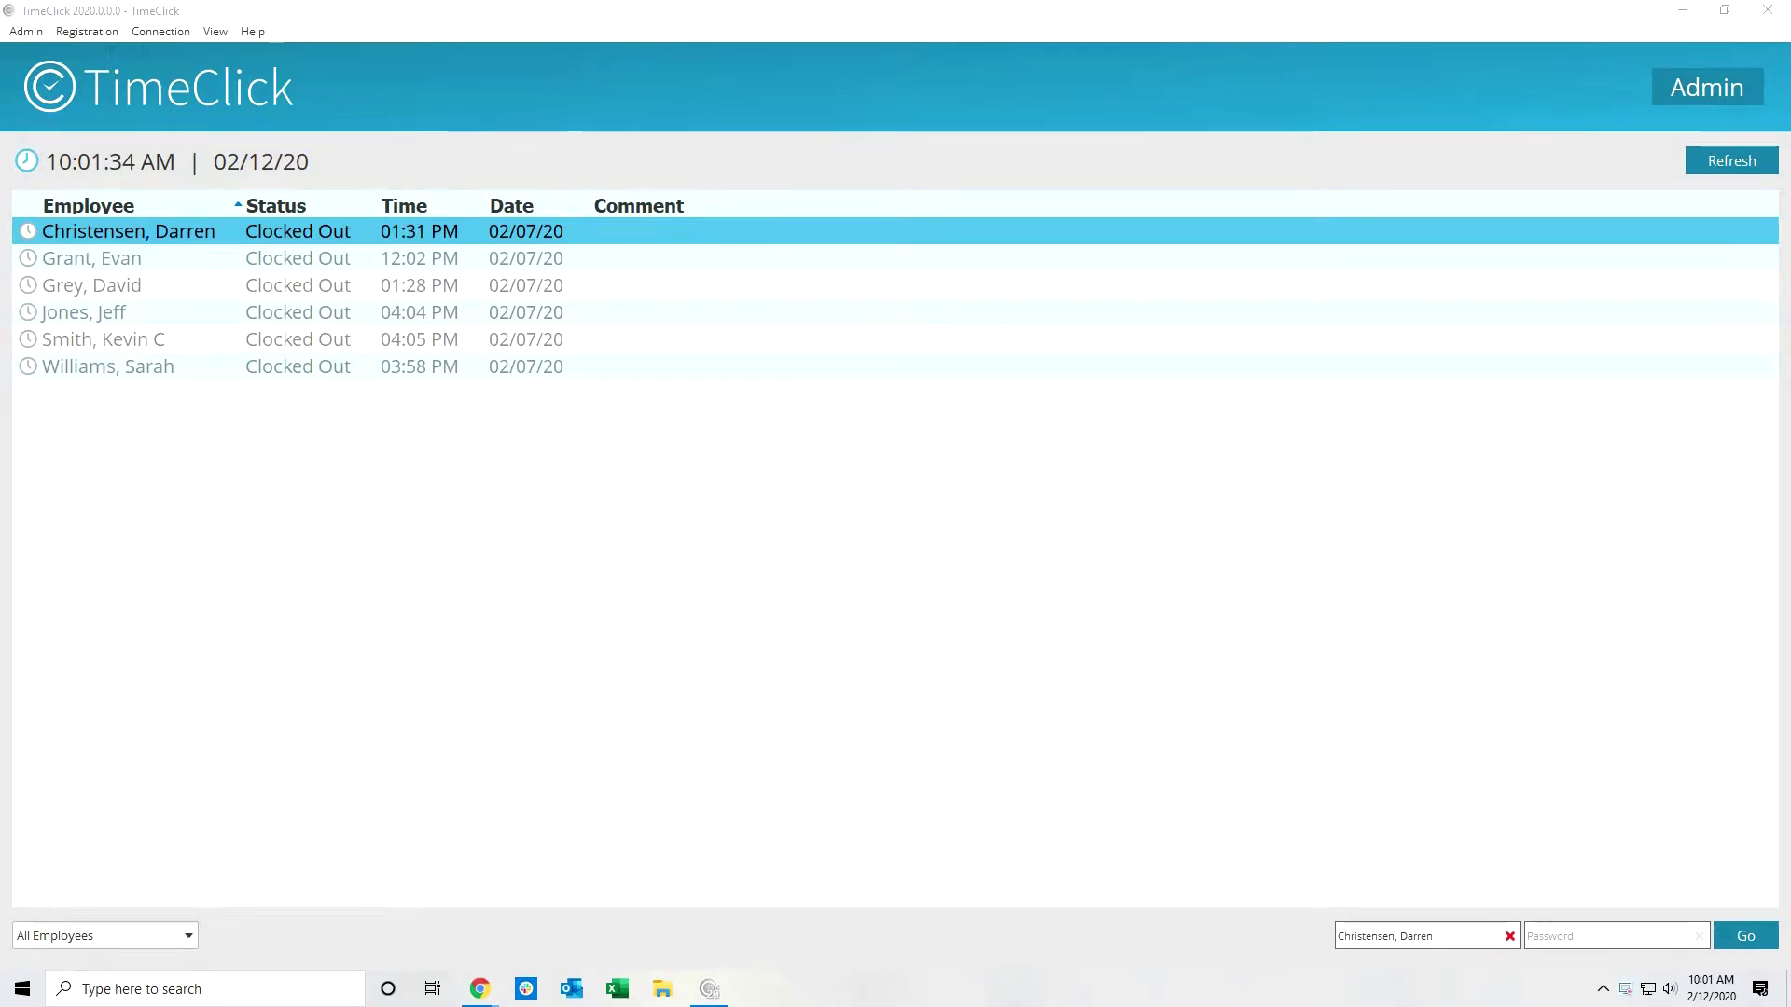
left_click(1721, 97)
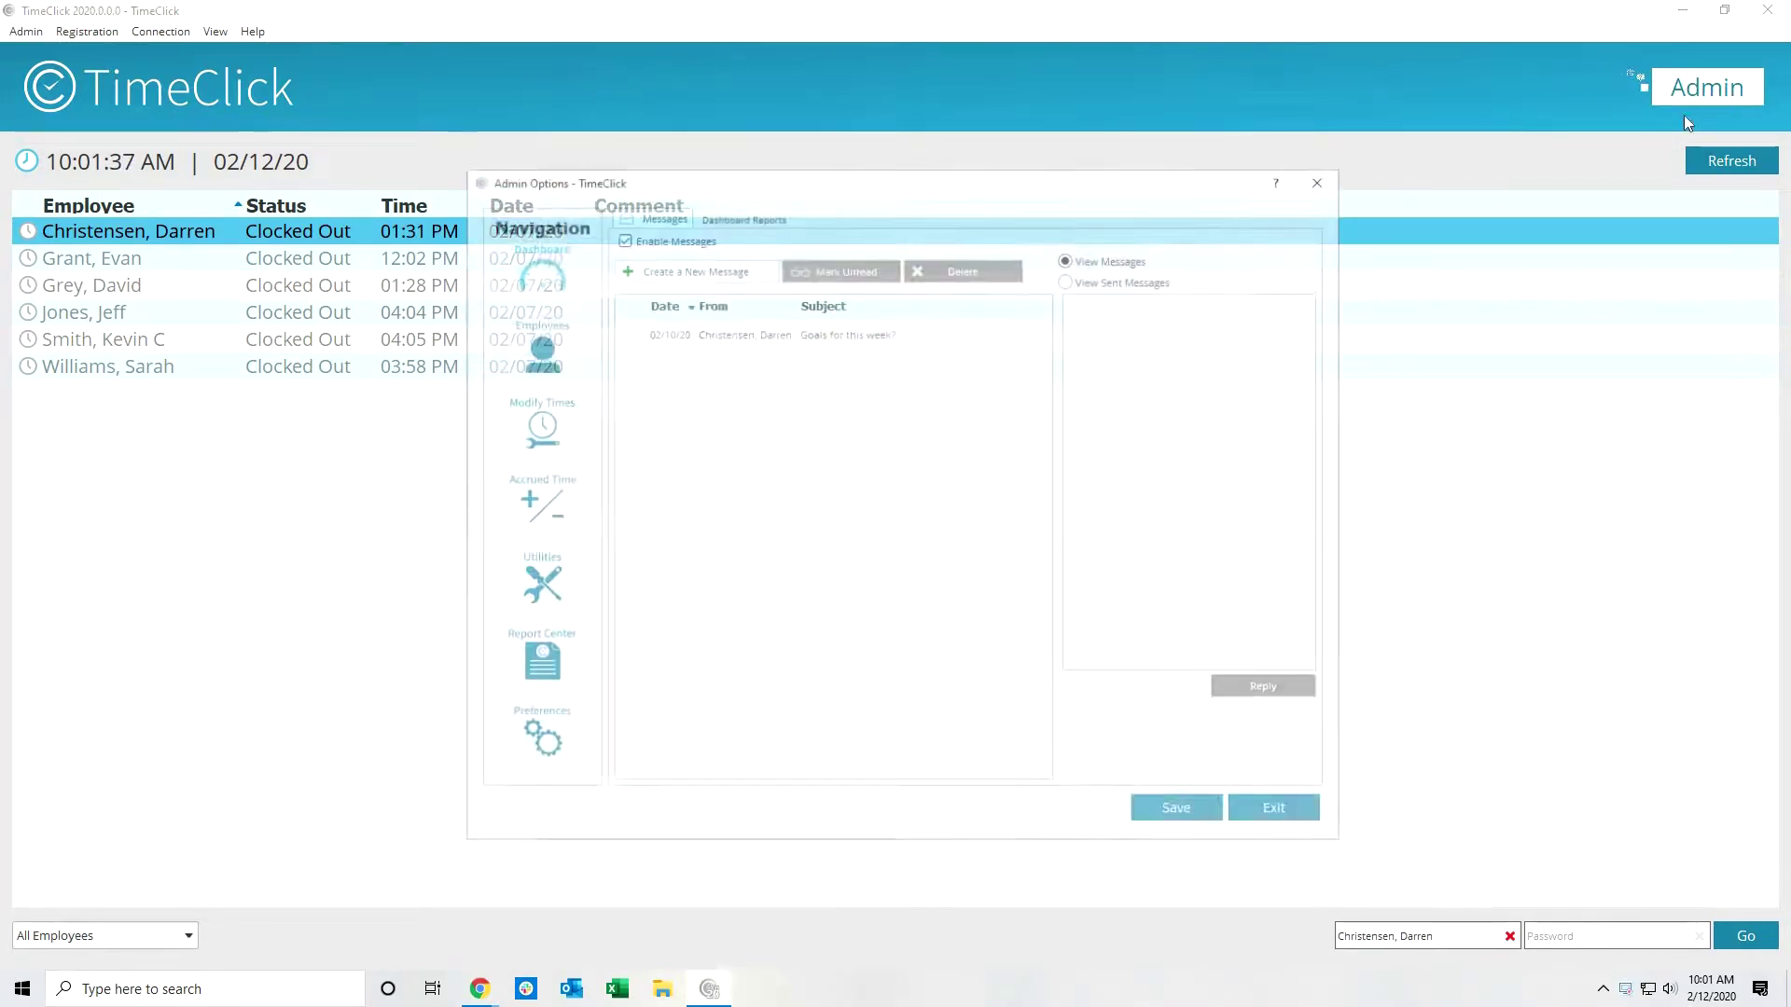
left_click(536, 739)
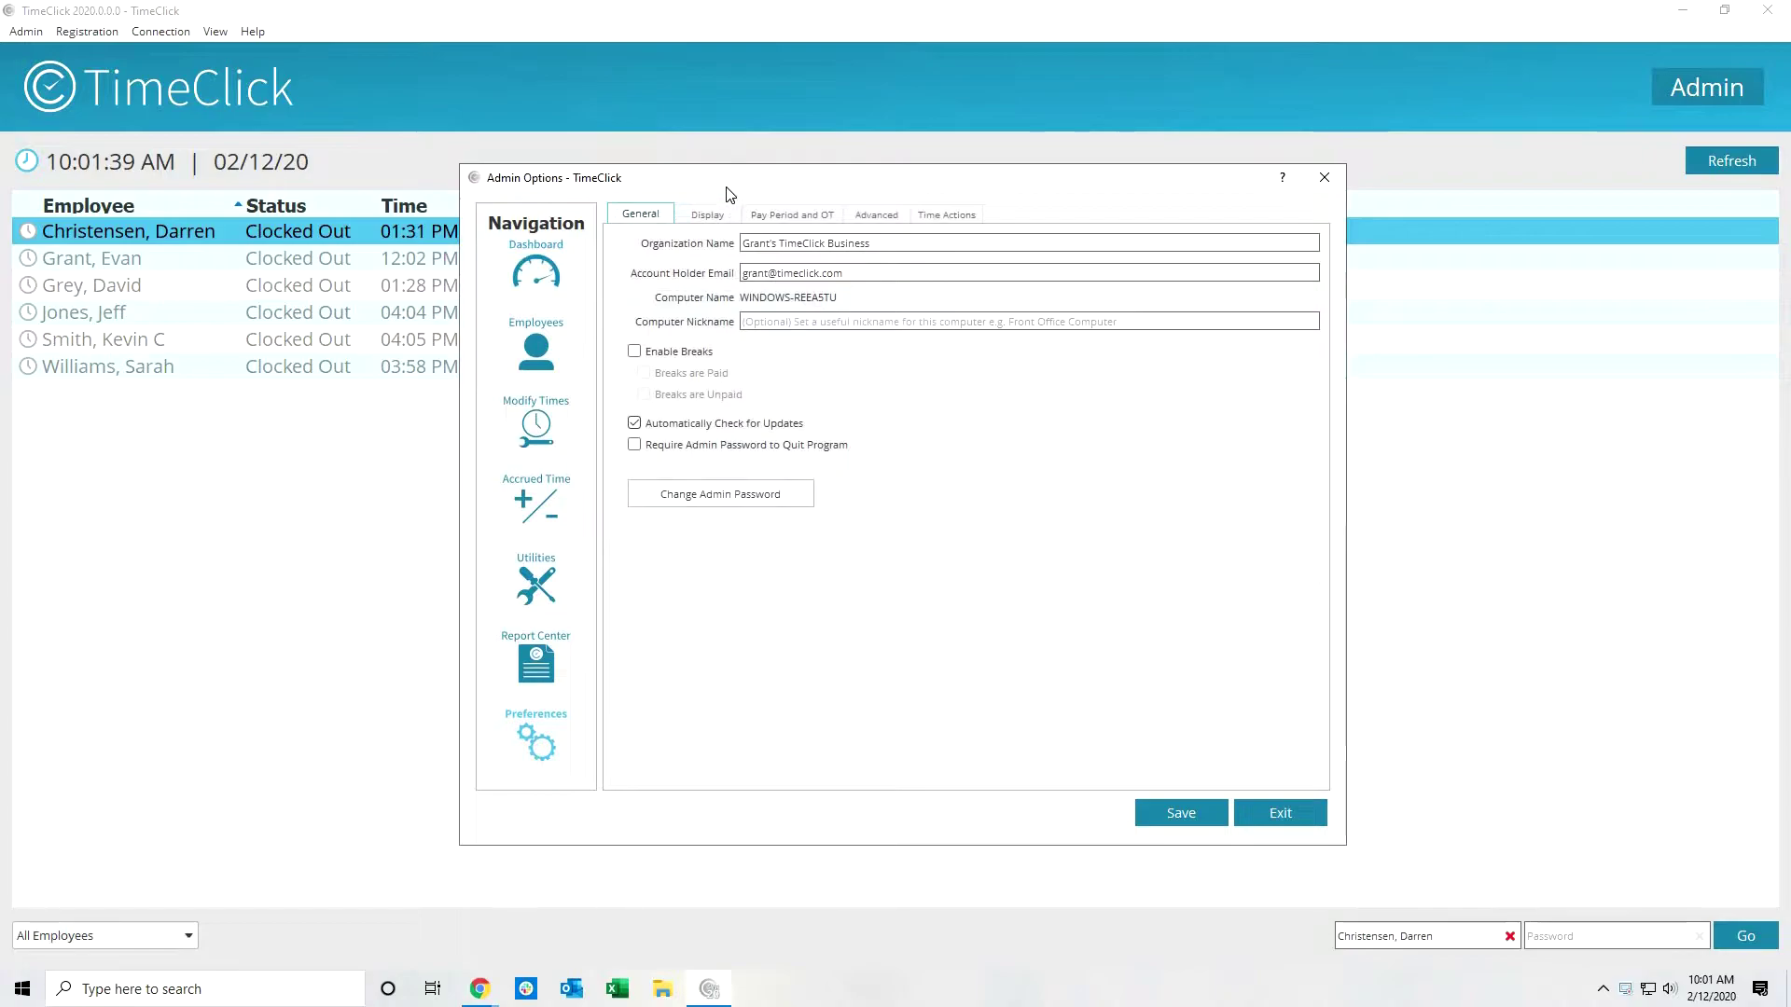
left_click(719, 215)
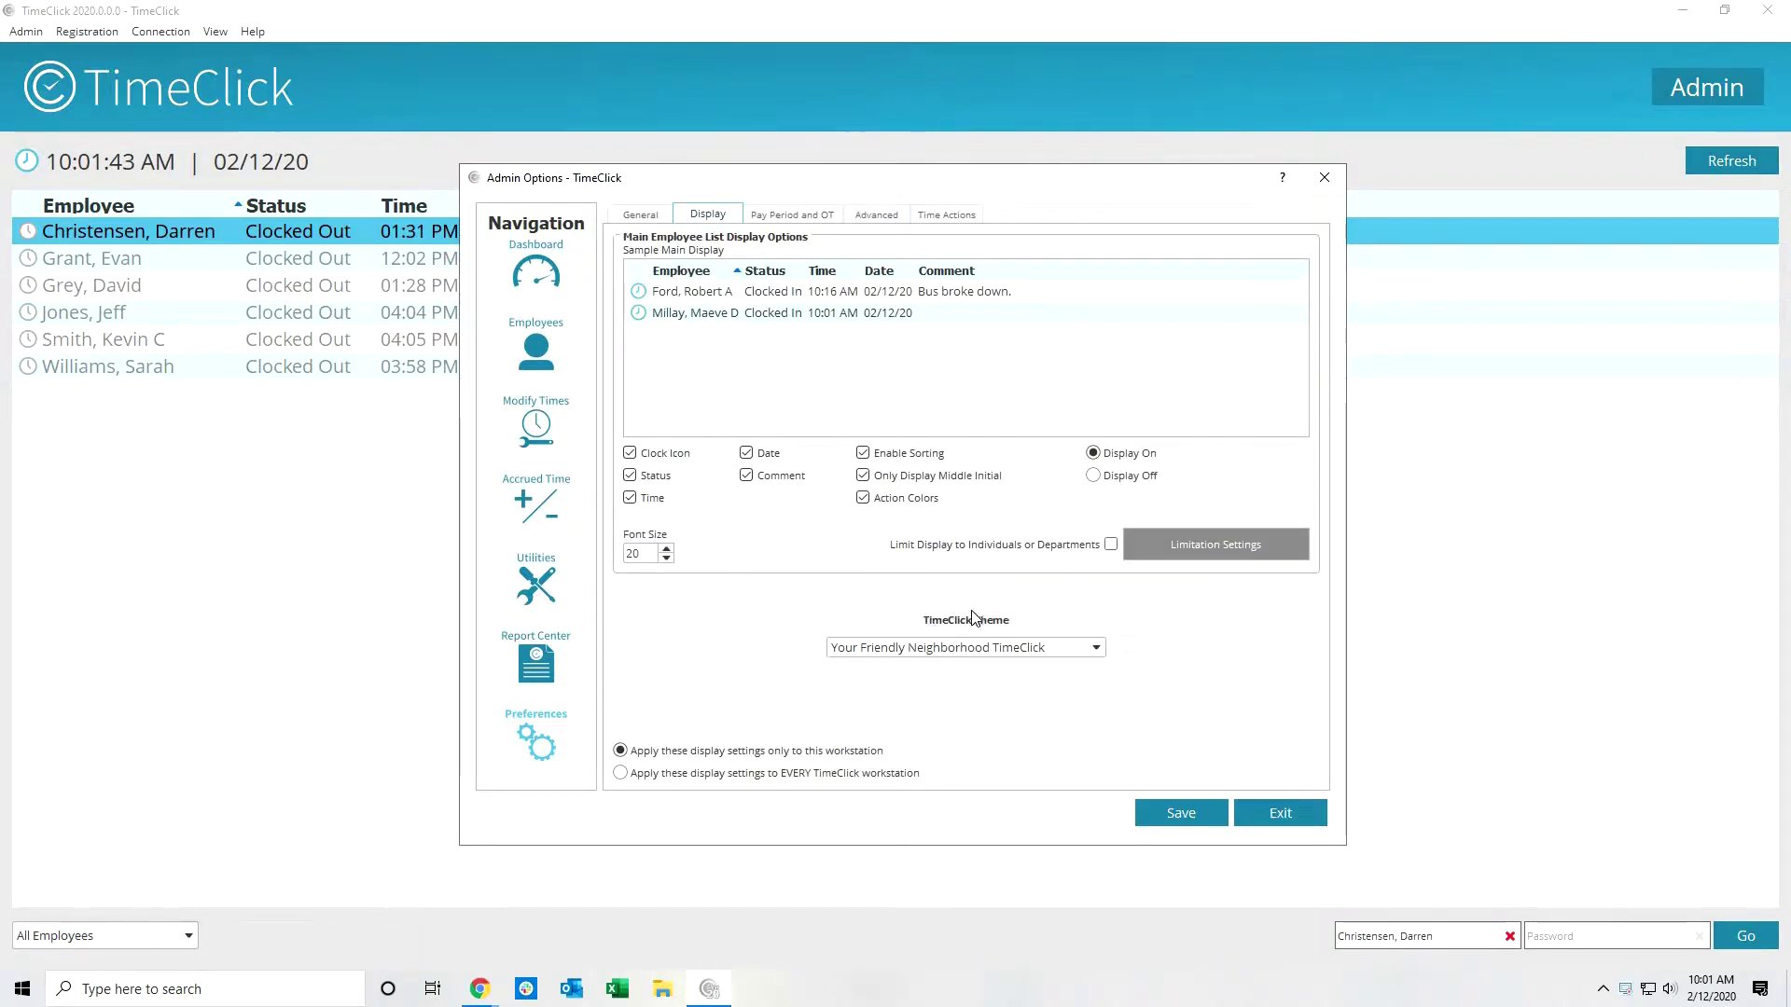
left_click(981, 659)
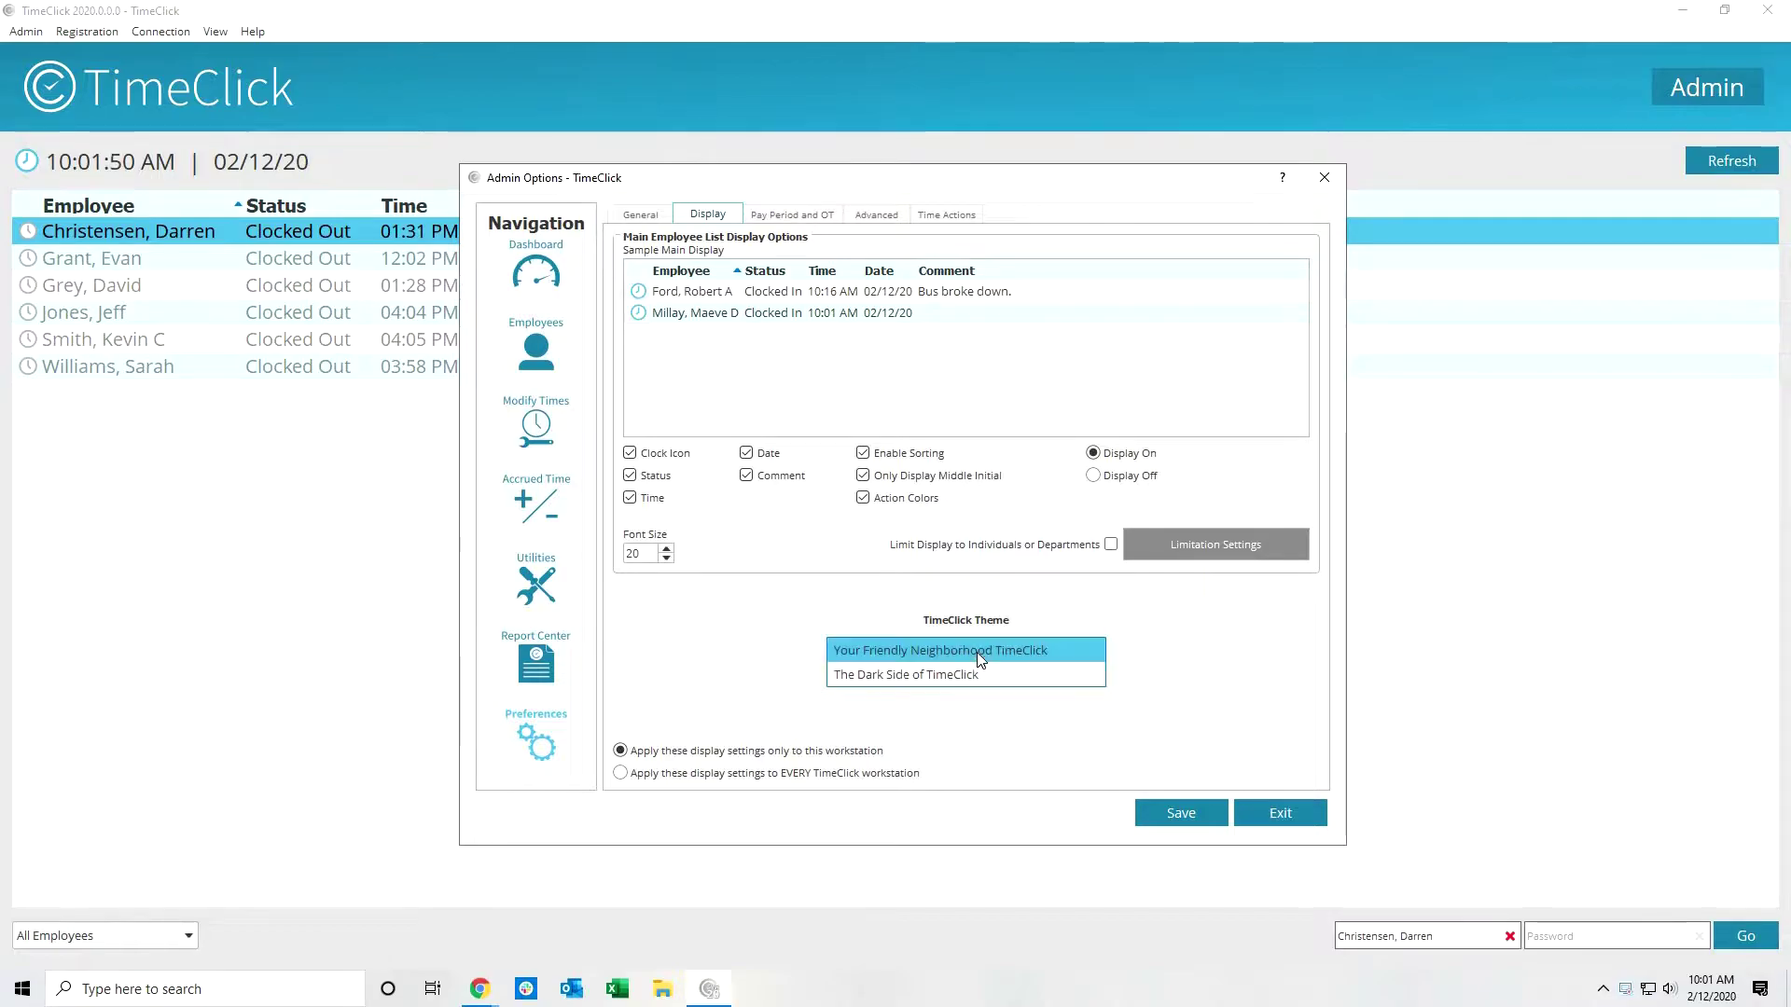
left_click(920, 674)
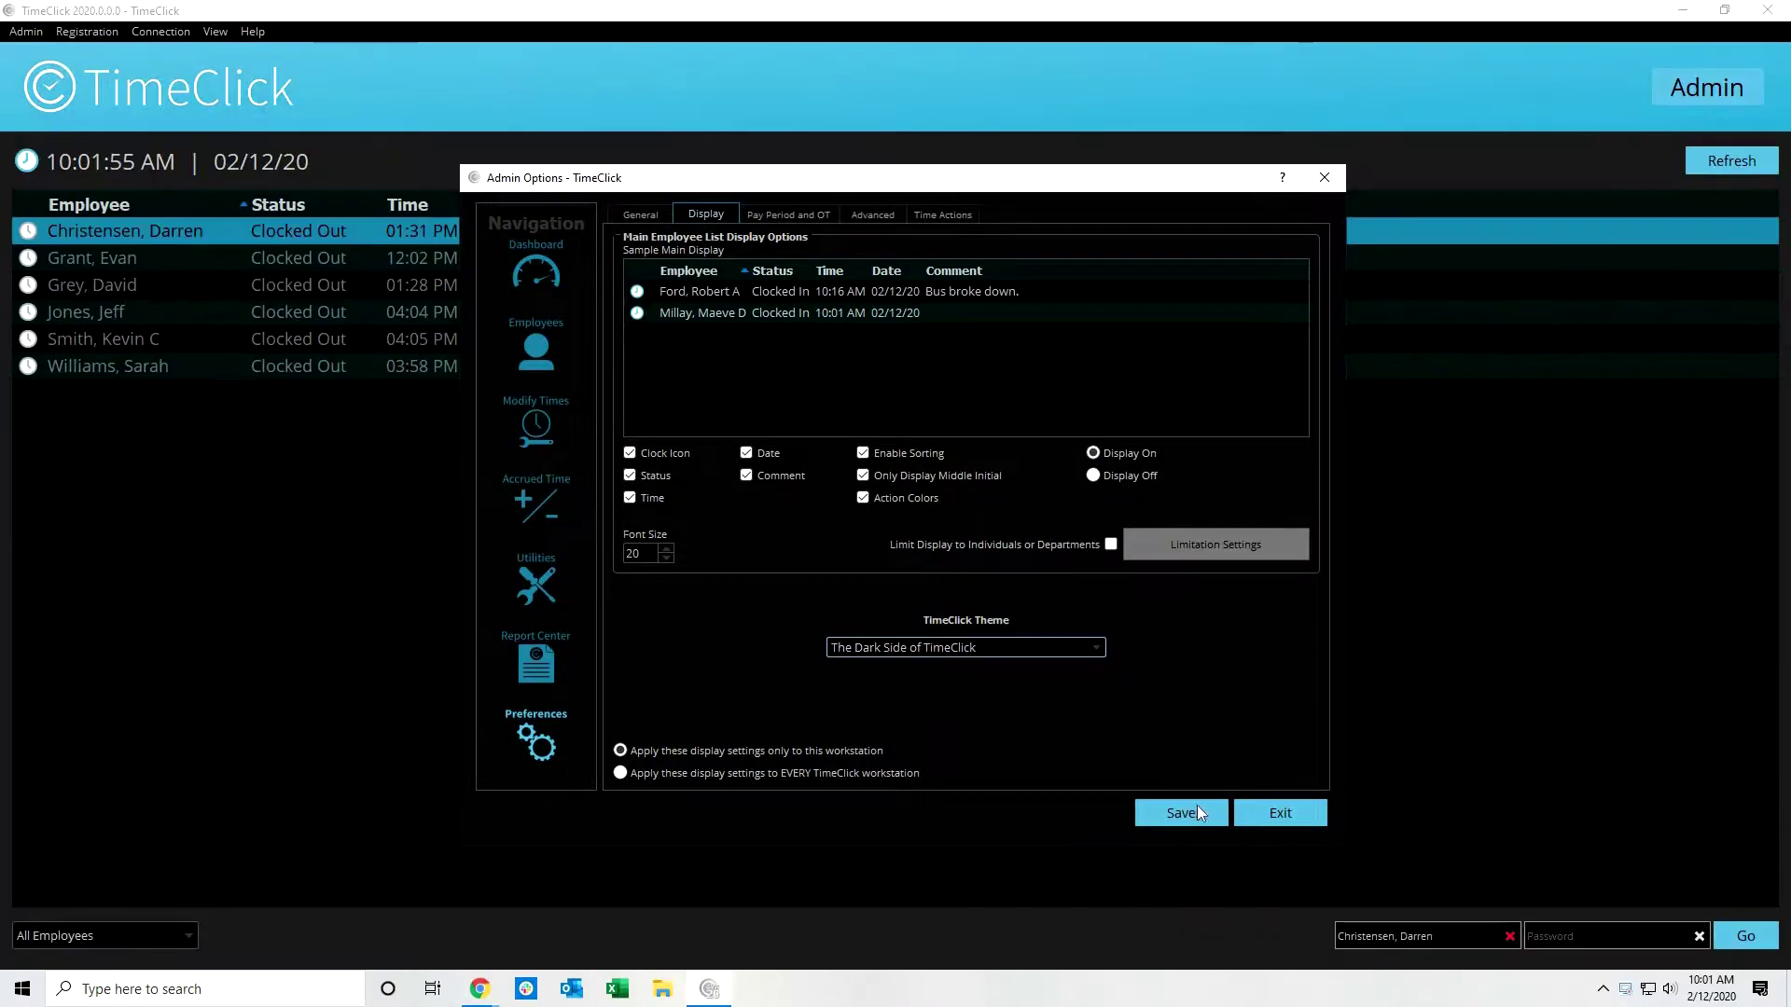
left_click(1183, 817)
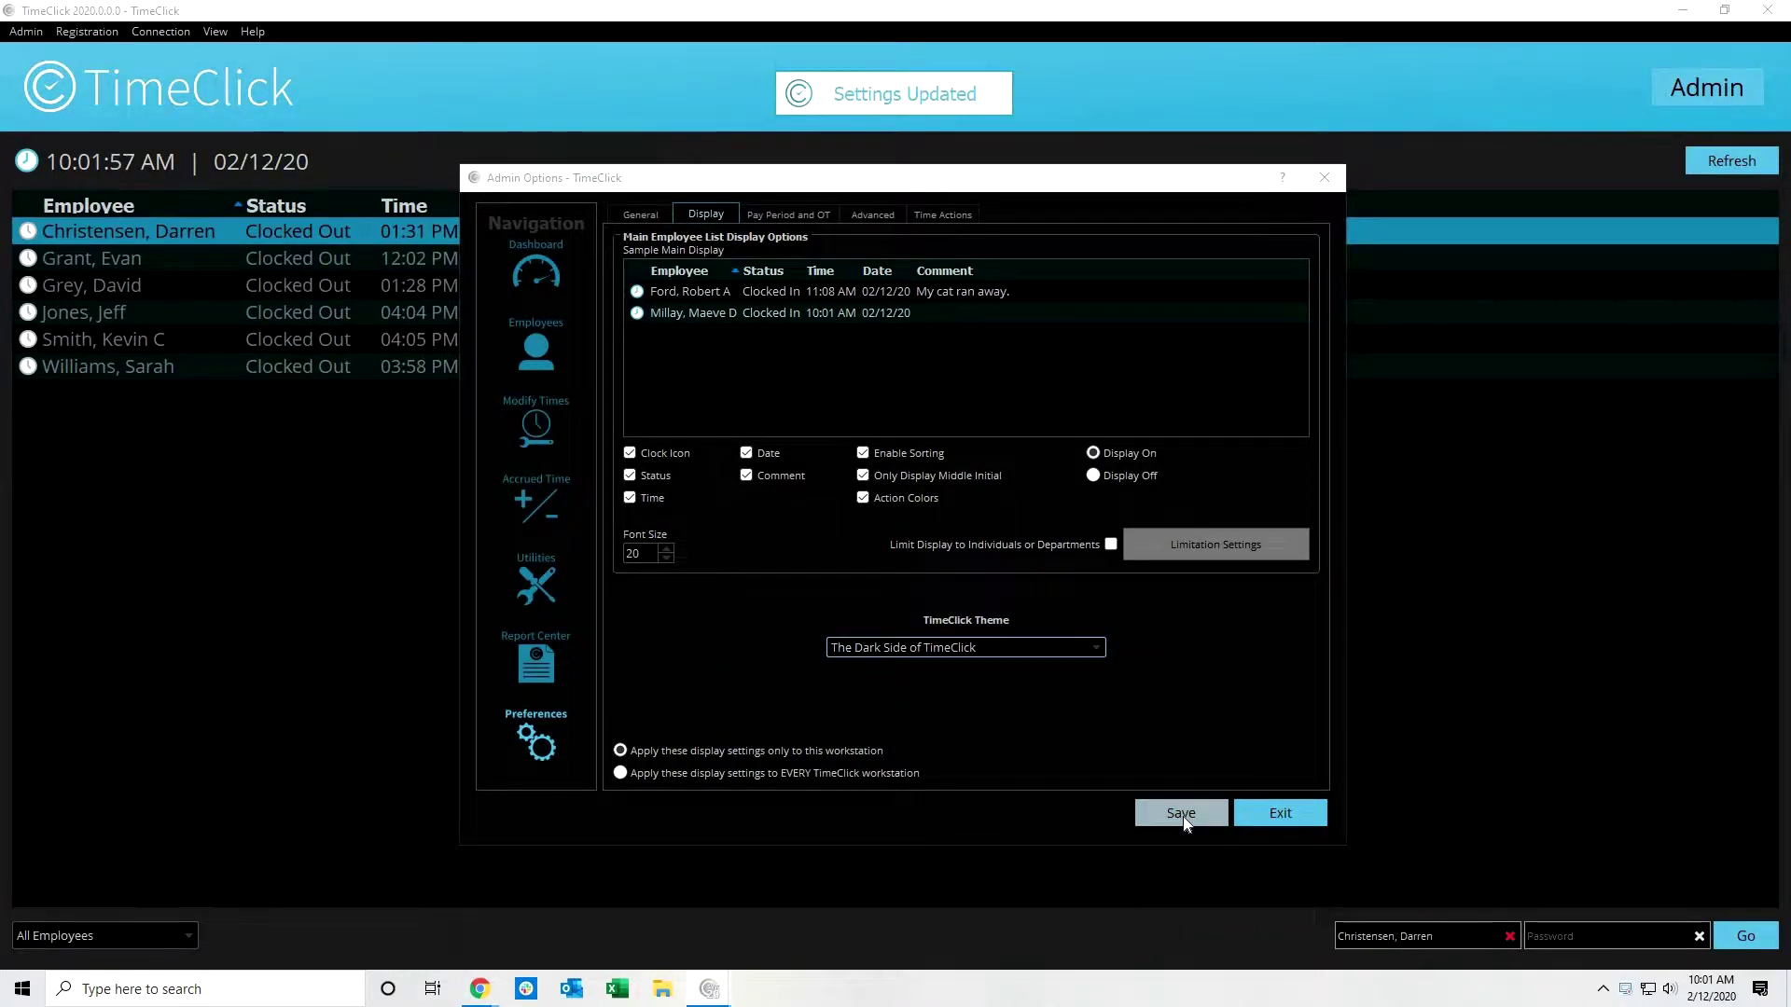
Step: Close the admin options and step through the employee list back to the first employee
left_click(1324, 179)
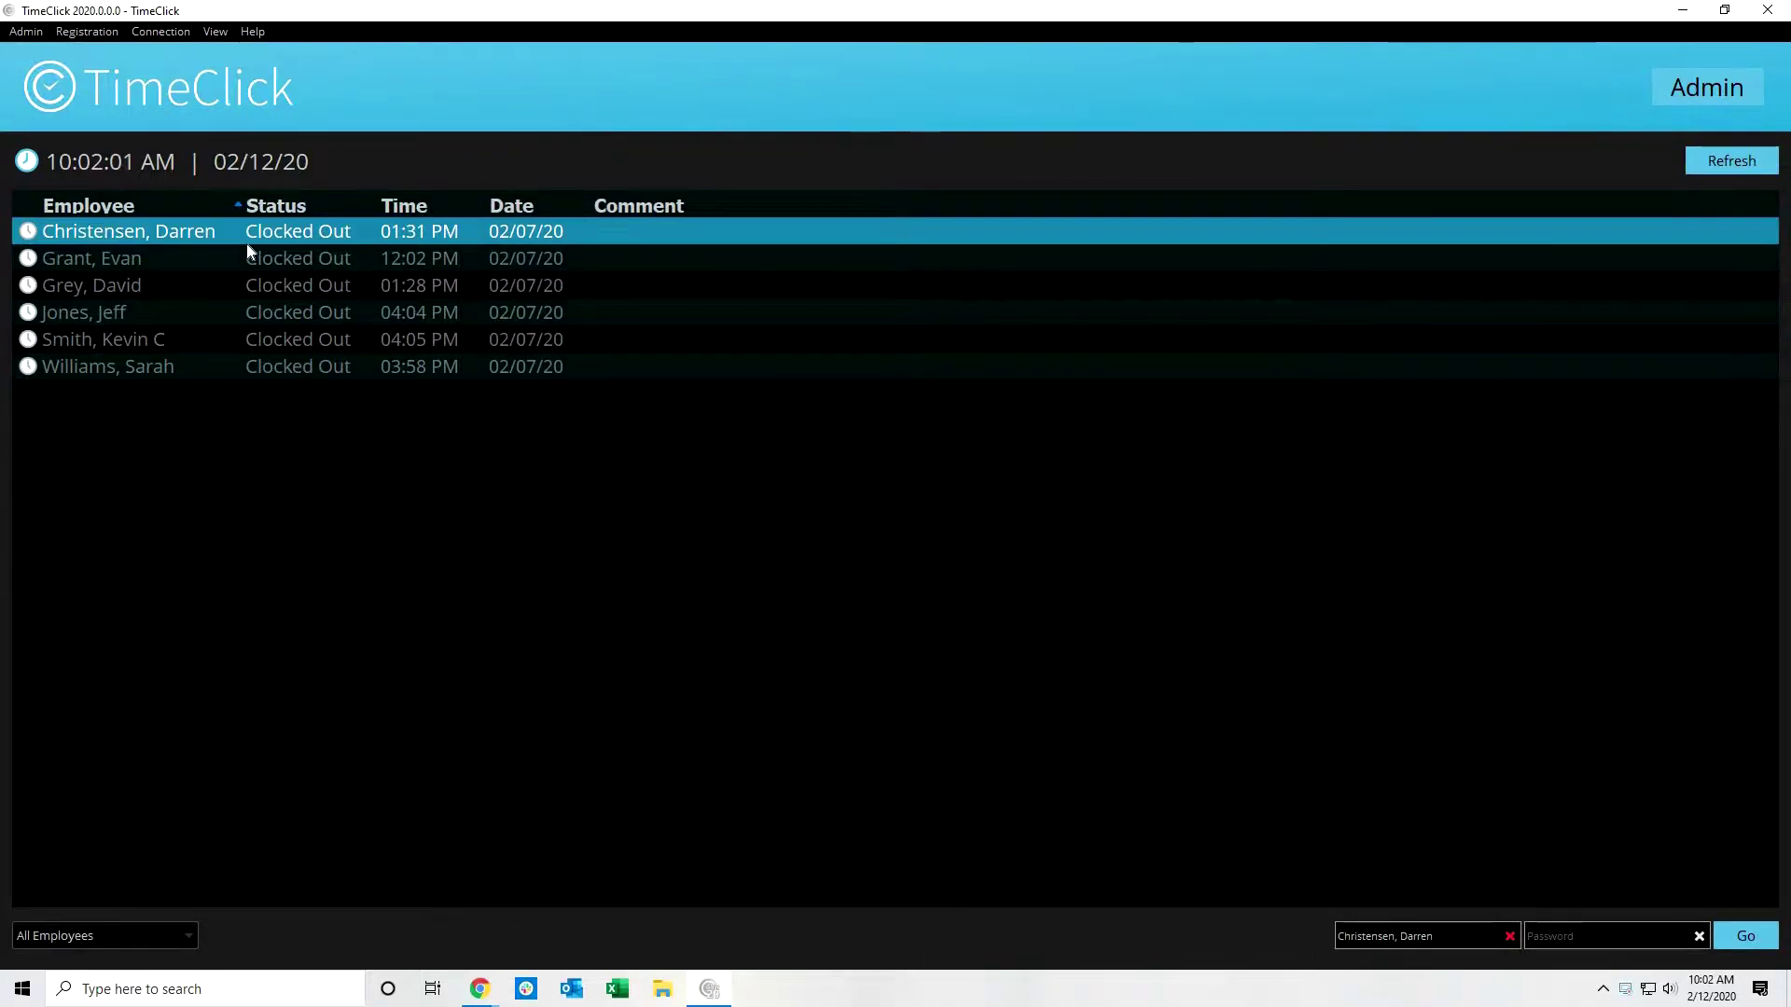
key("Down")
key("Down")
key("Down")
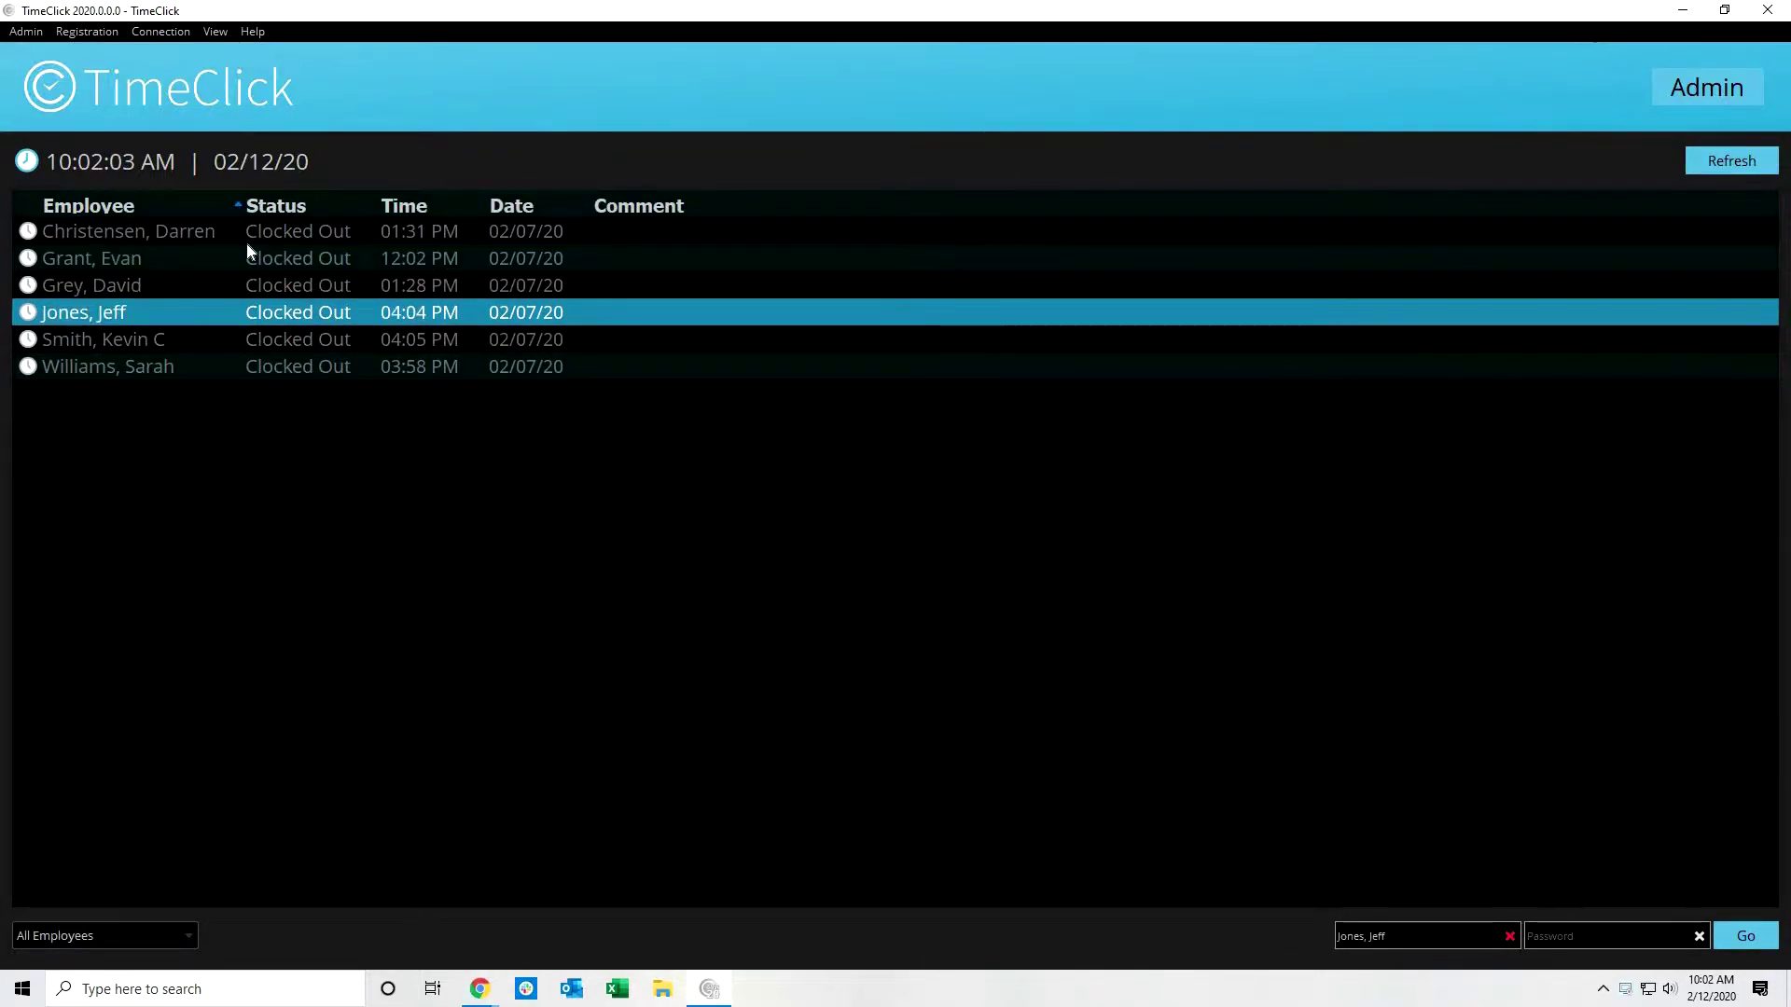
key("Down")
key("Down")
key("Up")
key("Up")
key("Up")
key("Up")
key("Up")
Step: Open and close the first employee's clock menu, then reopen the admin options
double_click(266, 228)
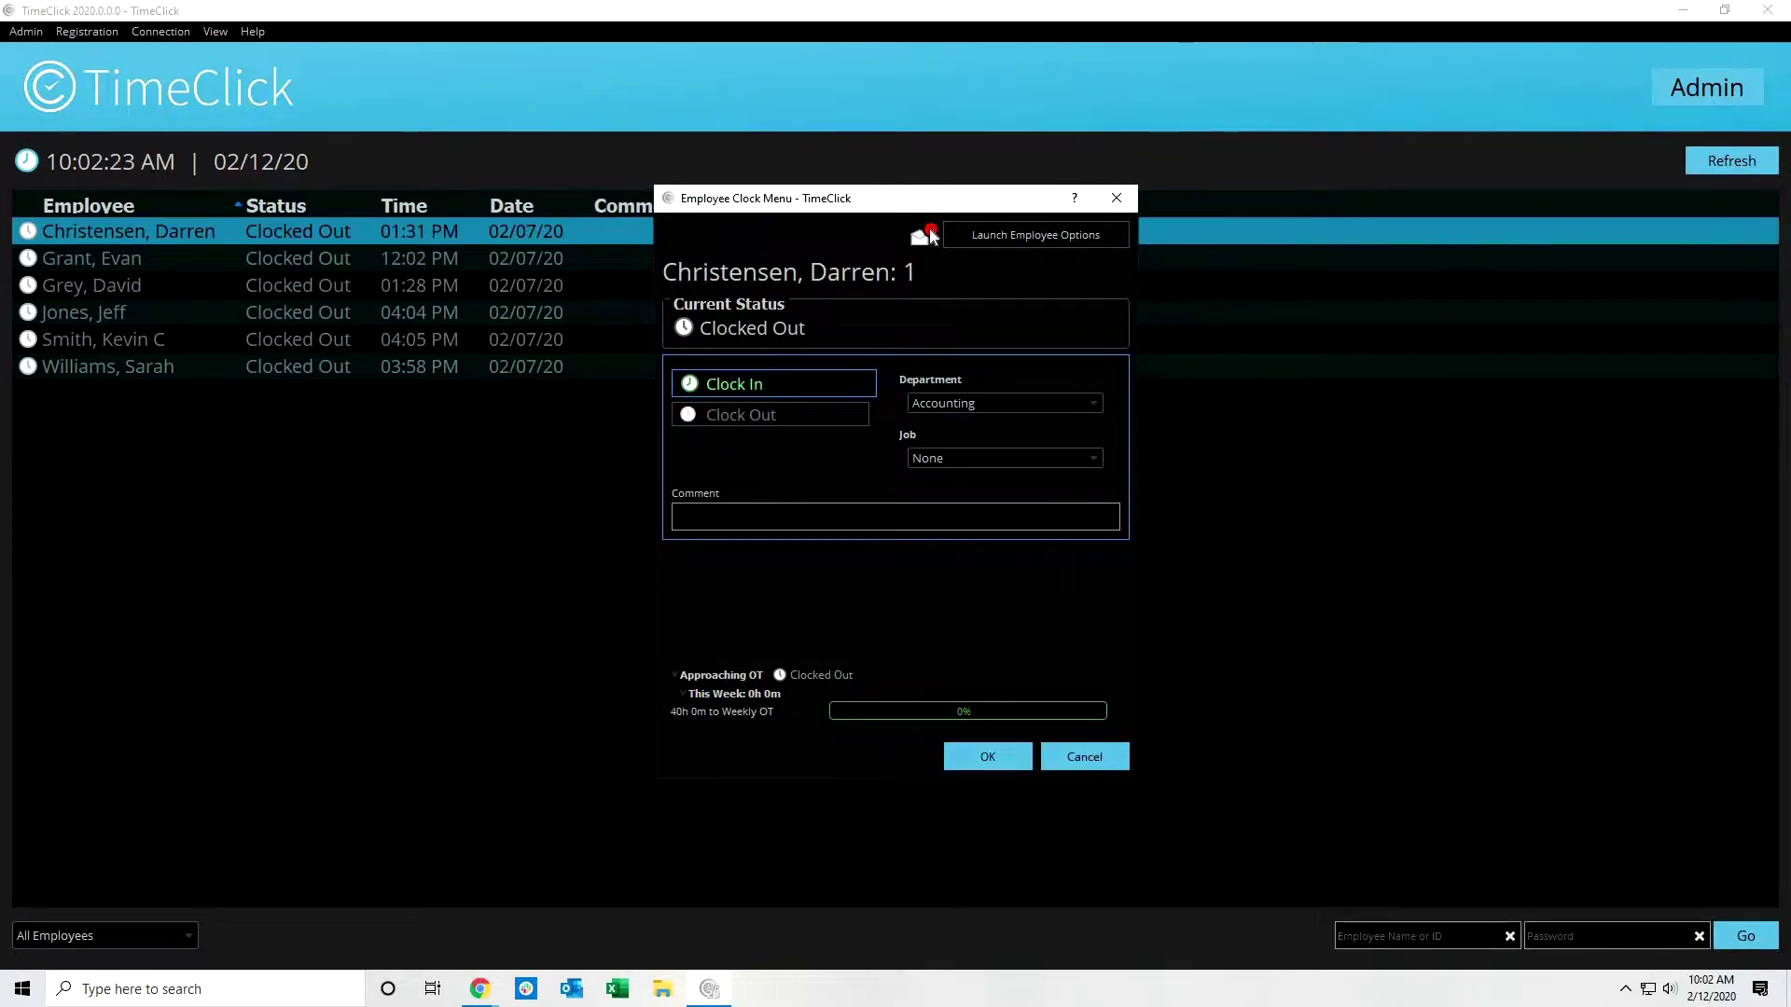
left_click(1116, 198)
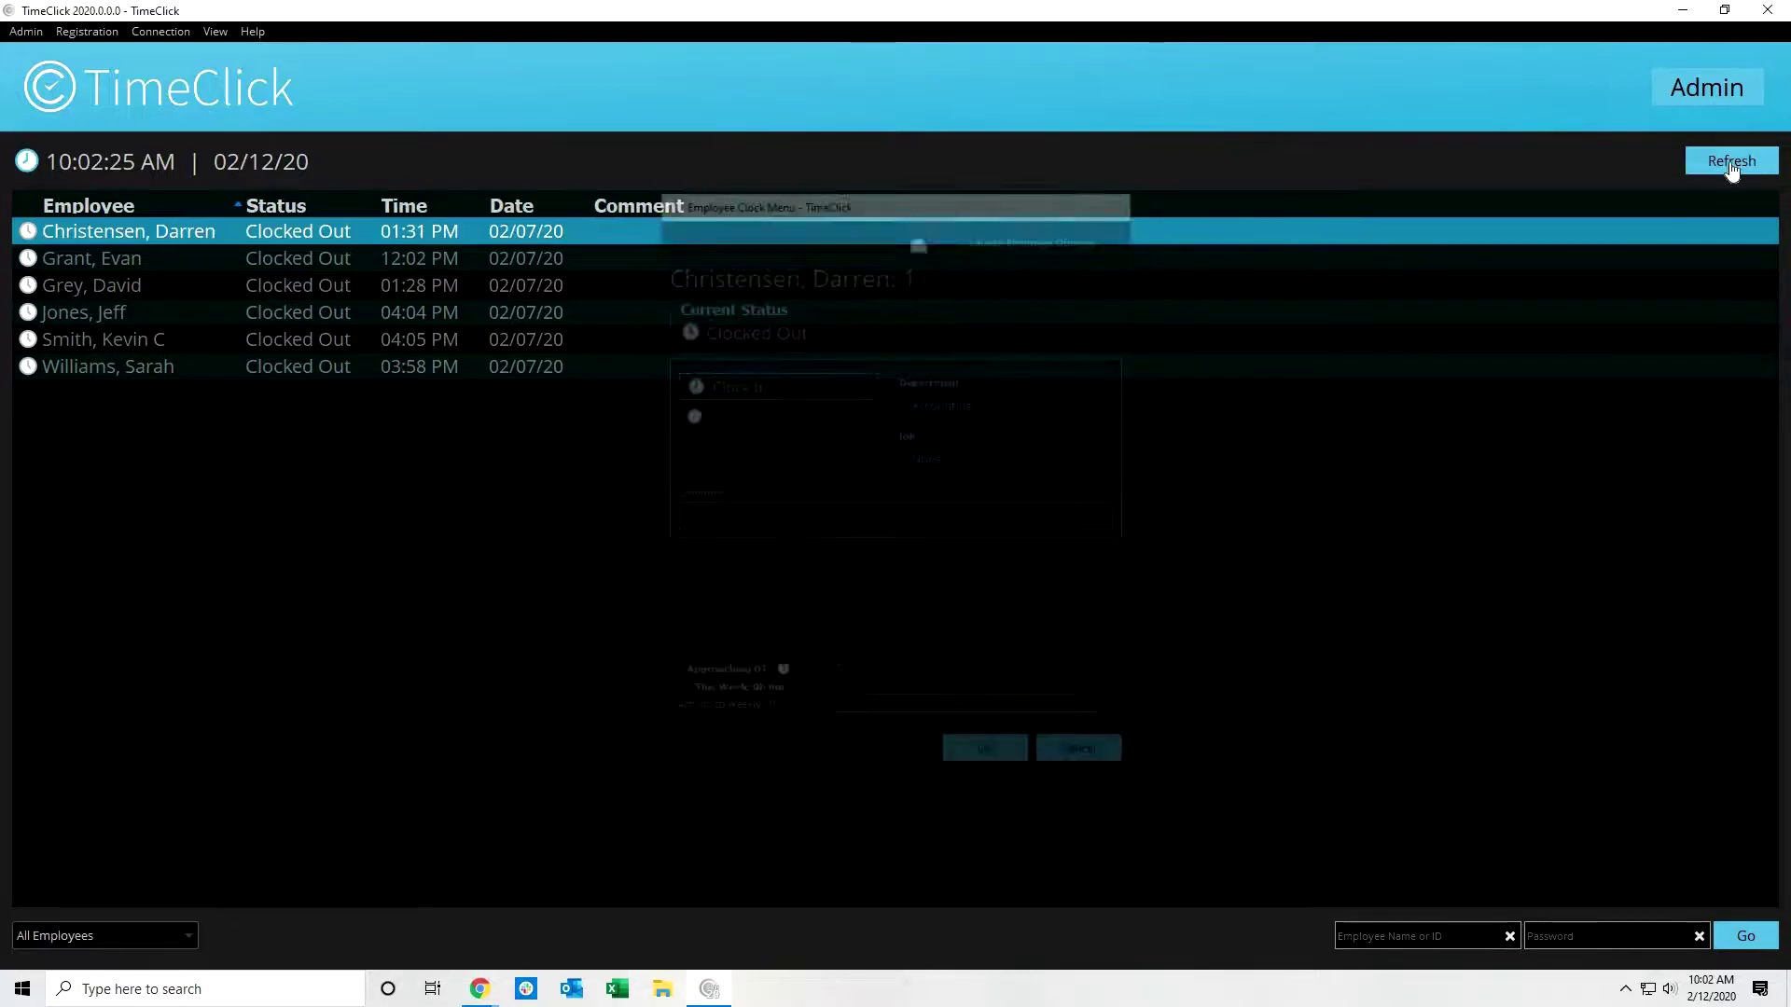
left_click(1732, 163)
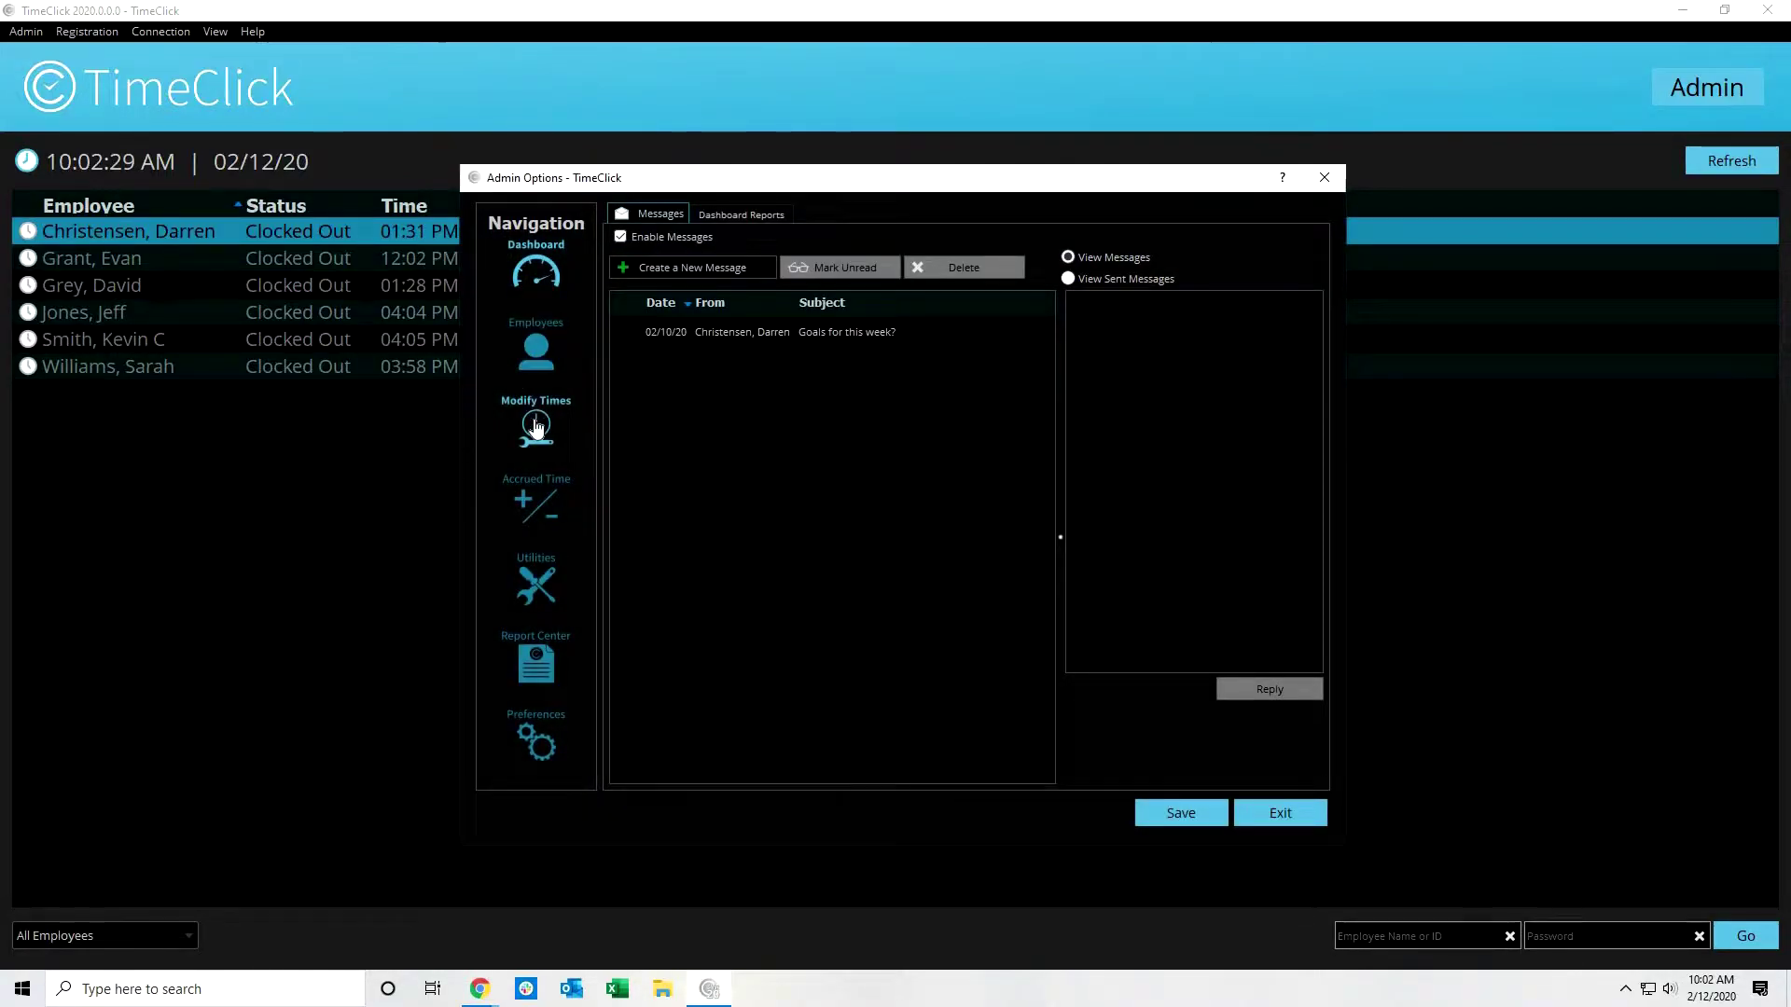
left_click(537, 427)
left_click(671, 264)
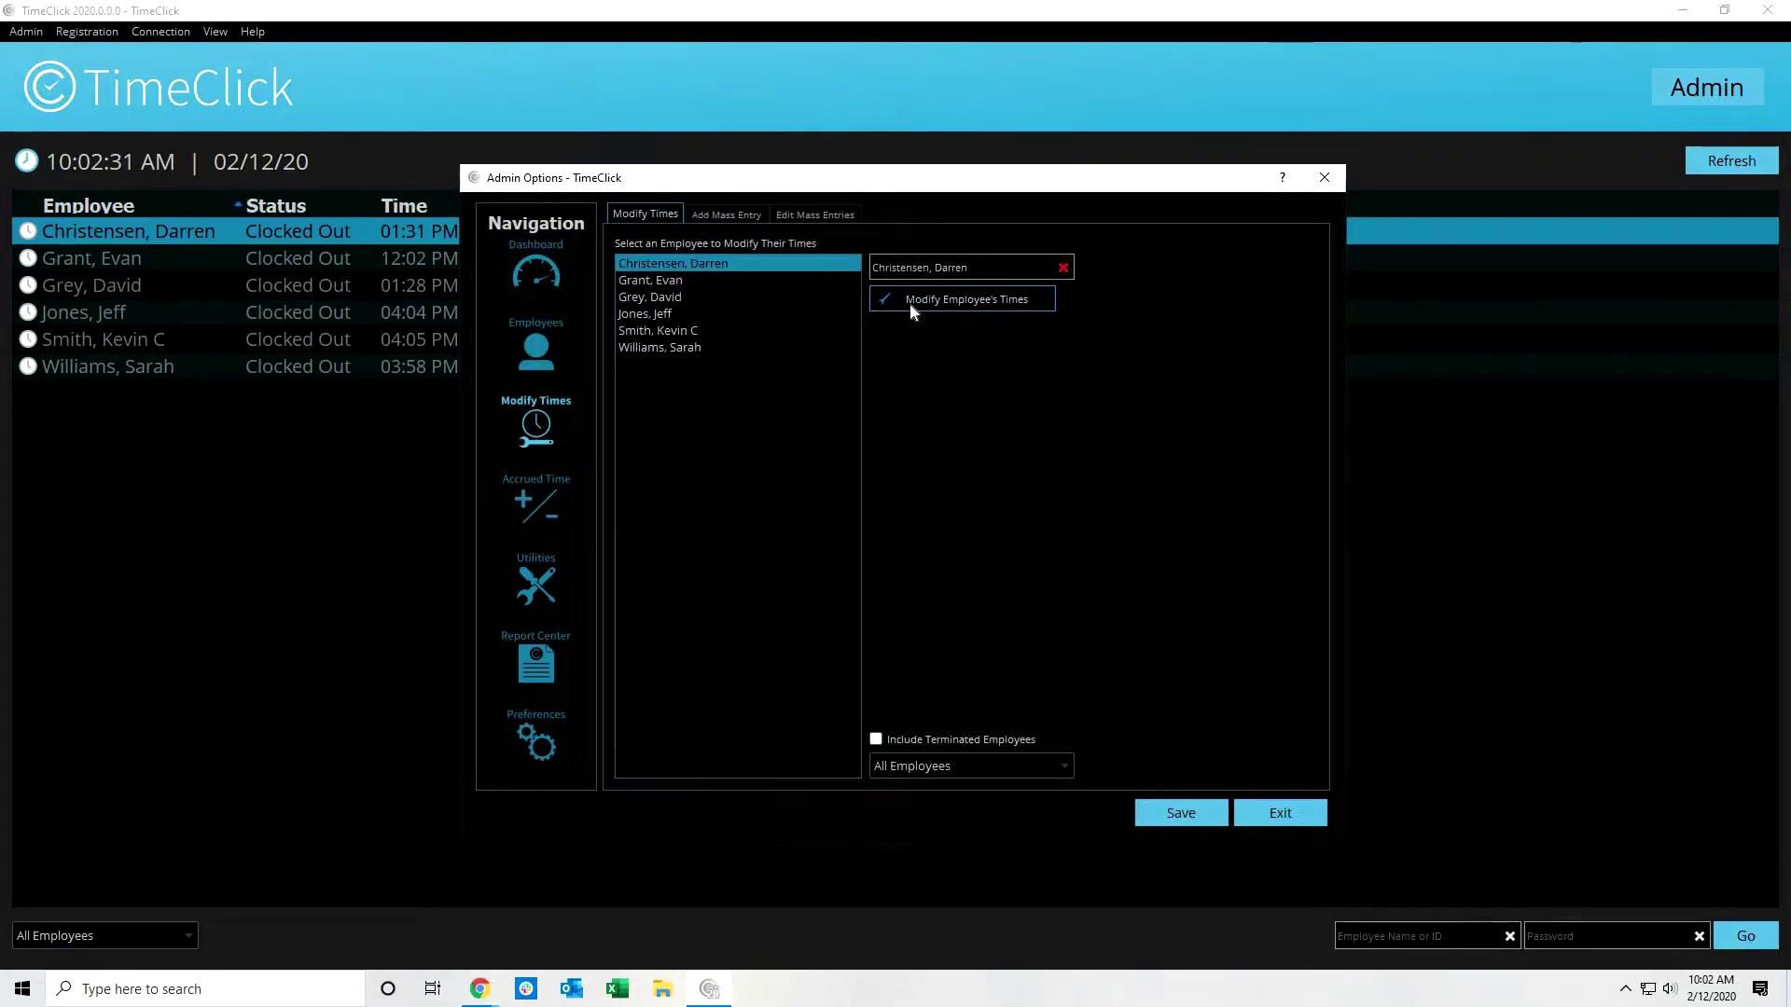
left_click(909, 302)
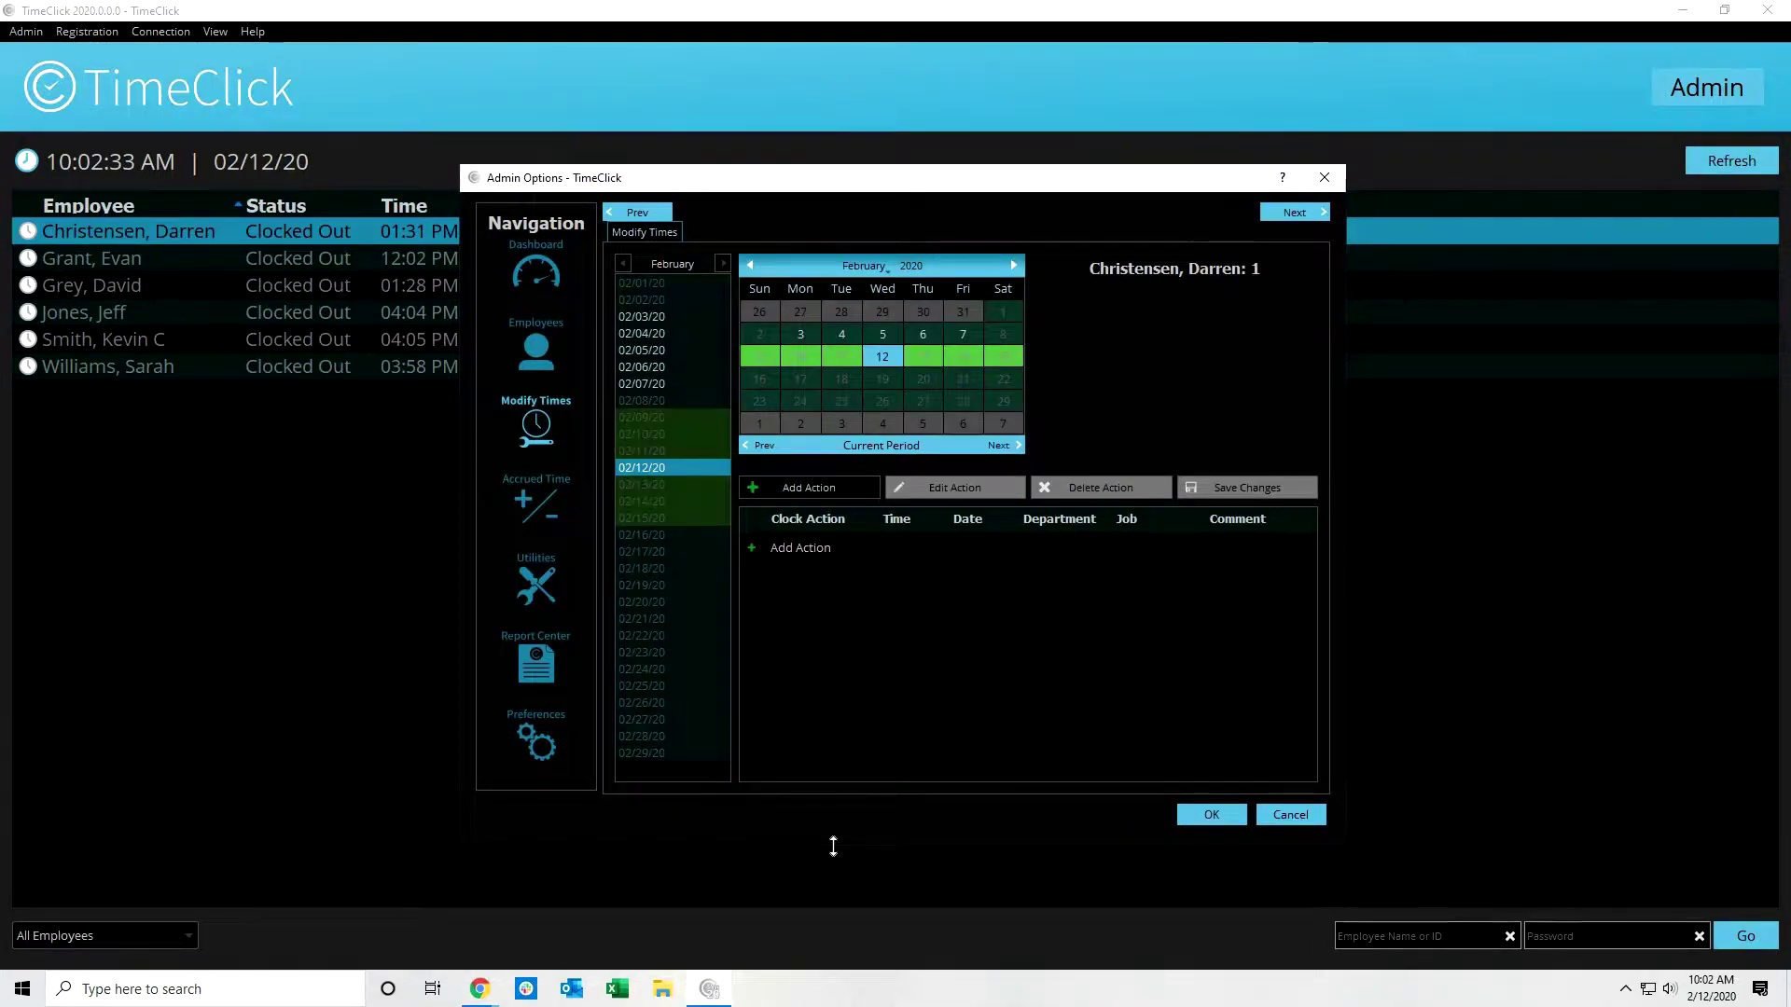
left_click(642, 366)
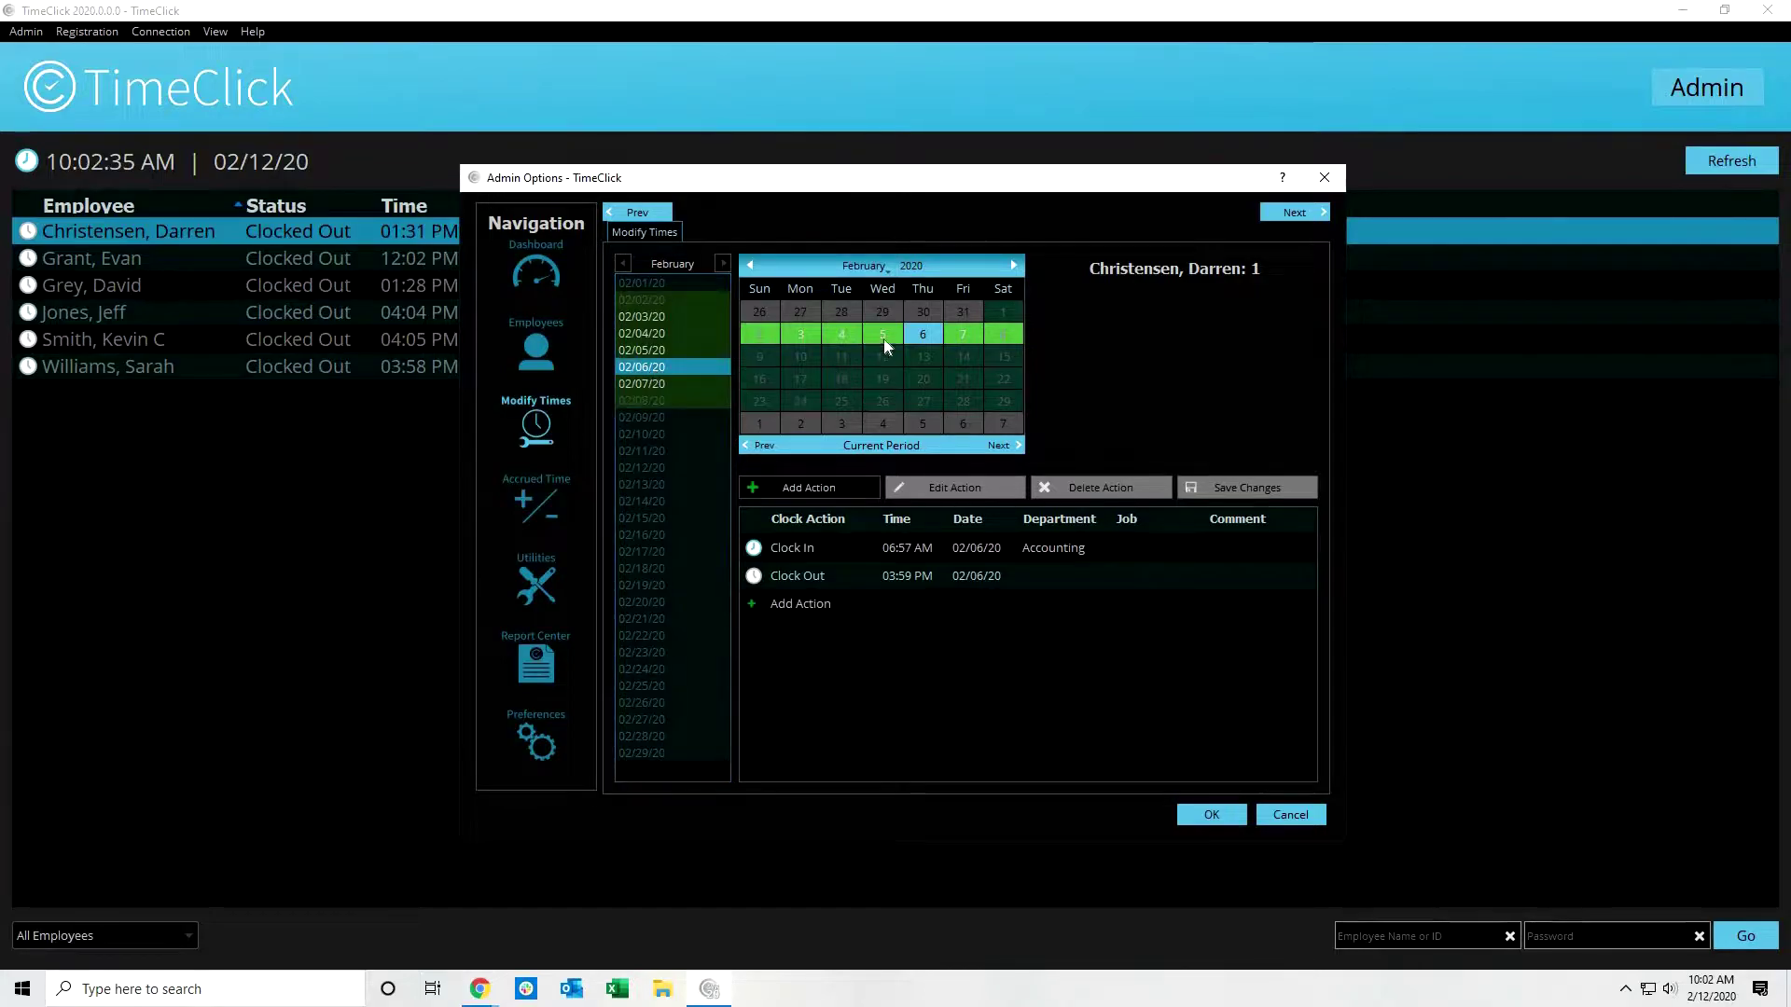
left_click(656, 448)
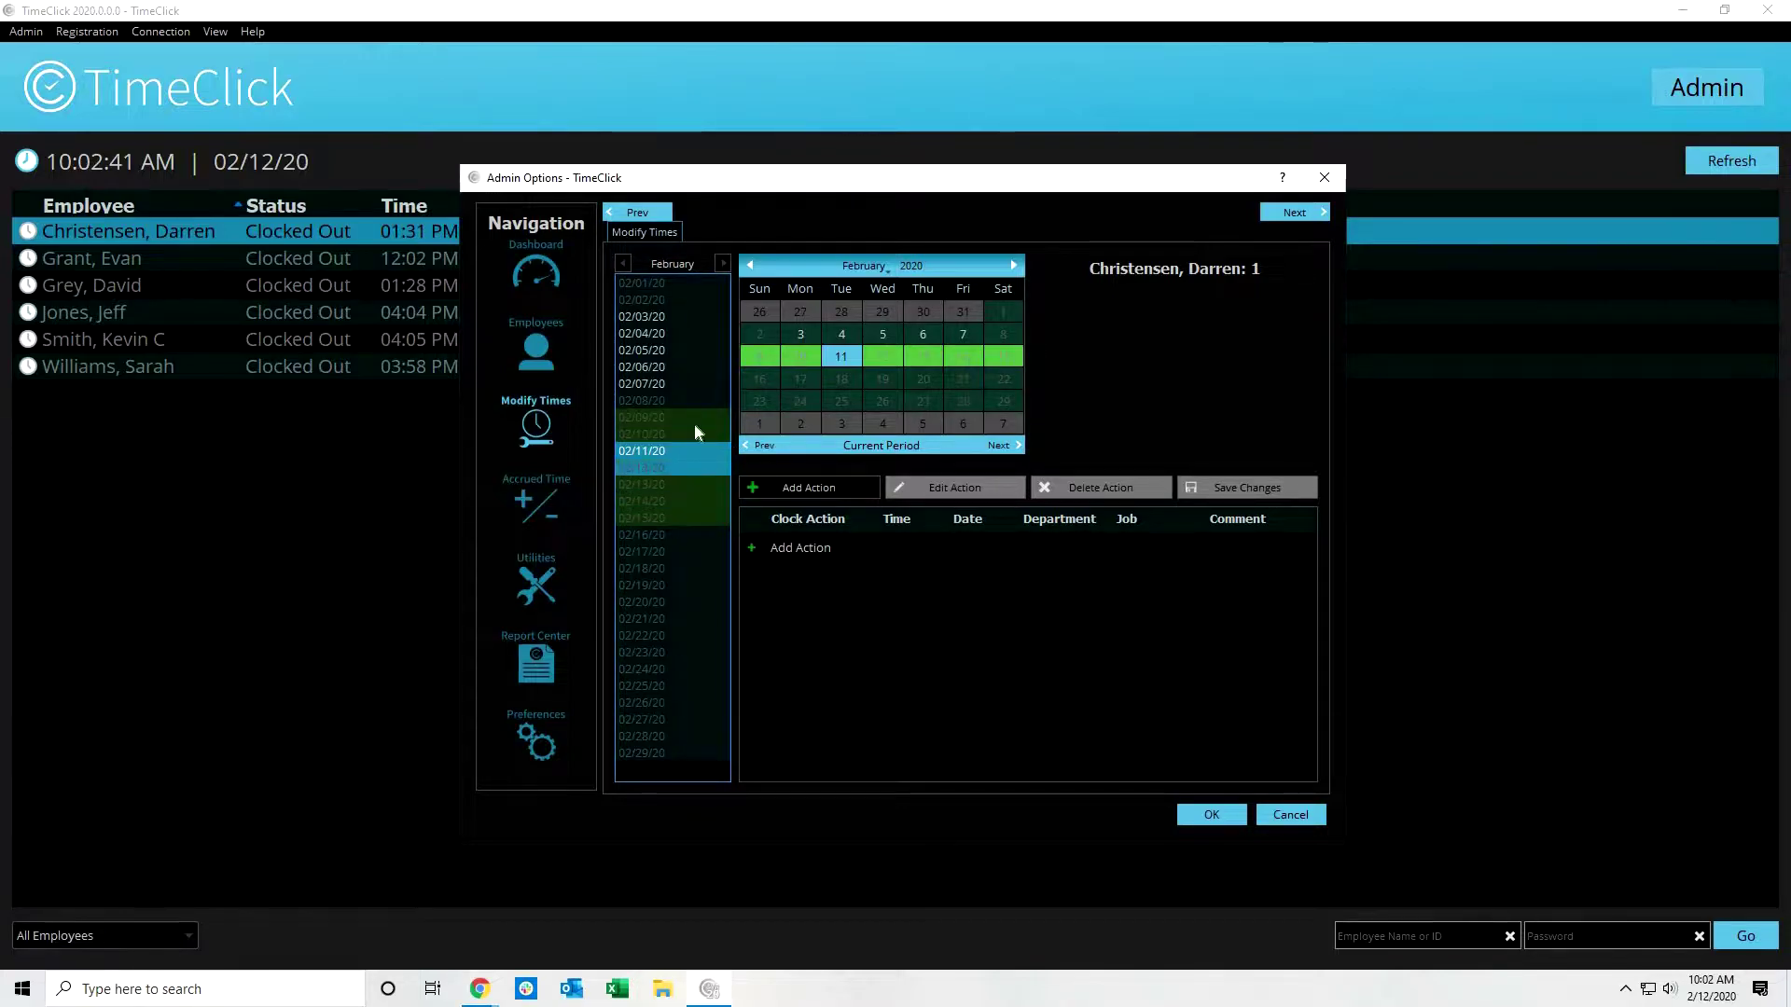
left_click(646, 582)
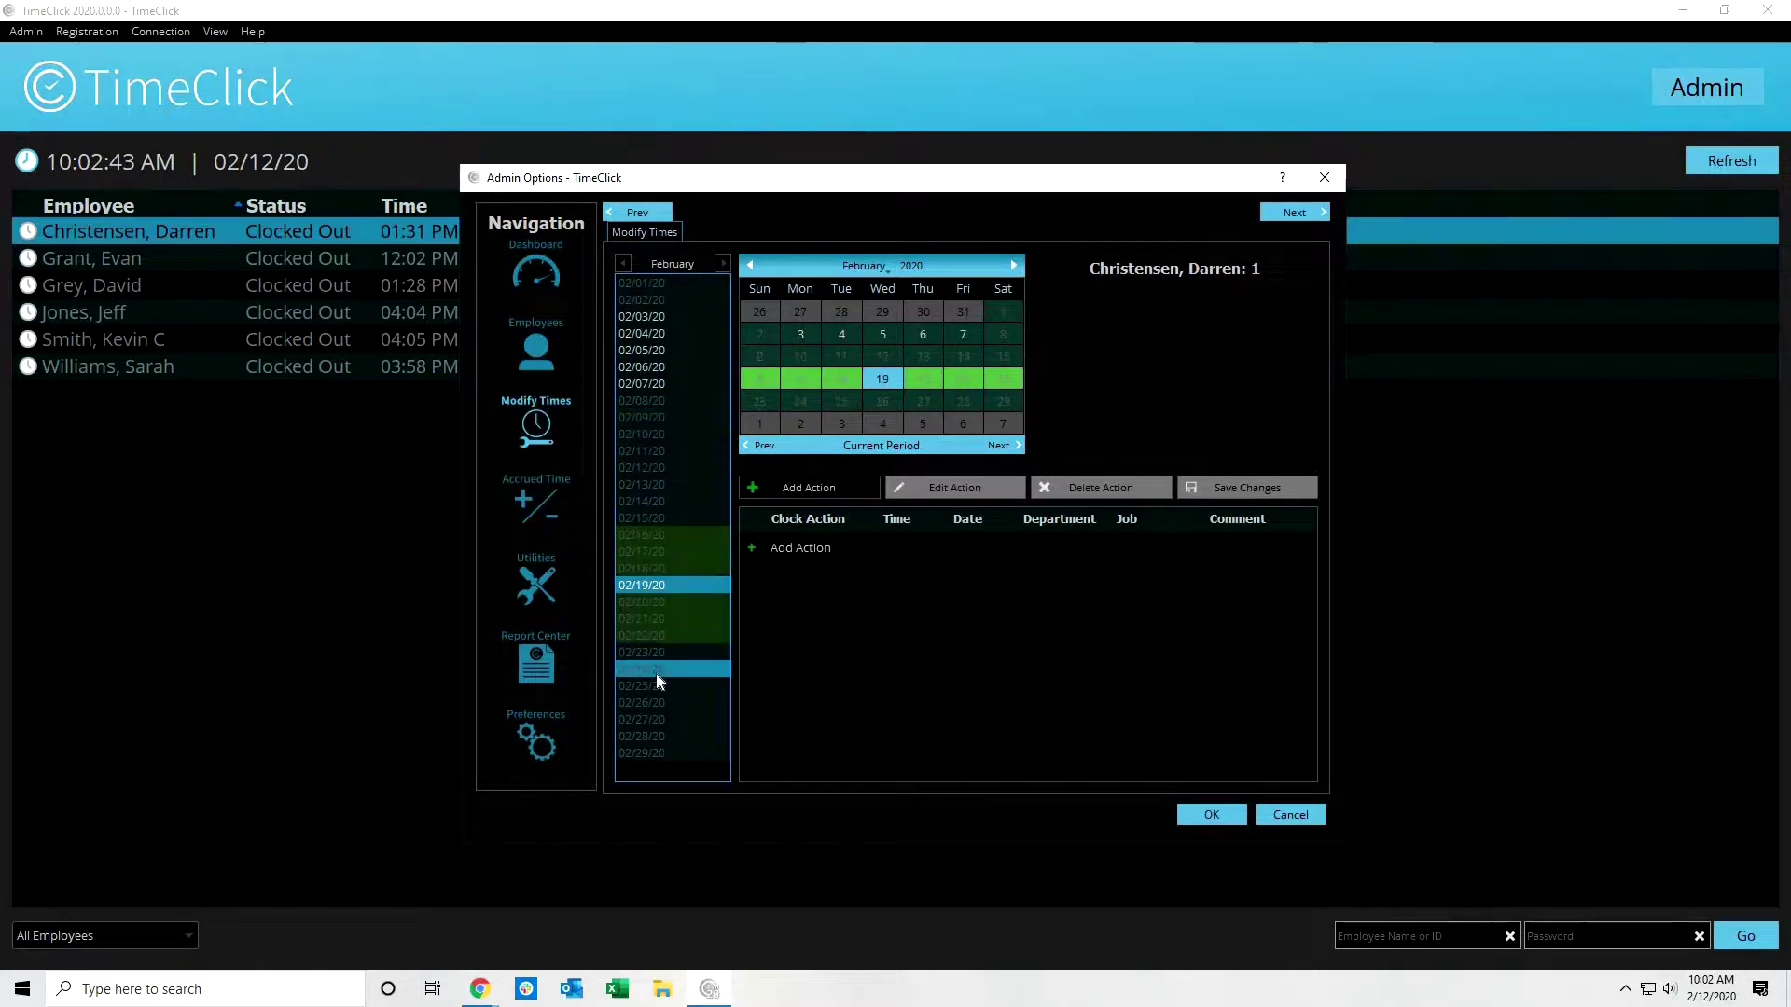
left_click(792, 488)
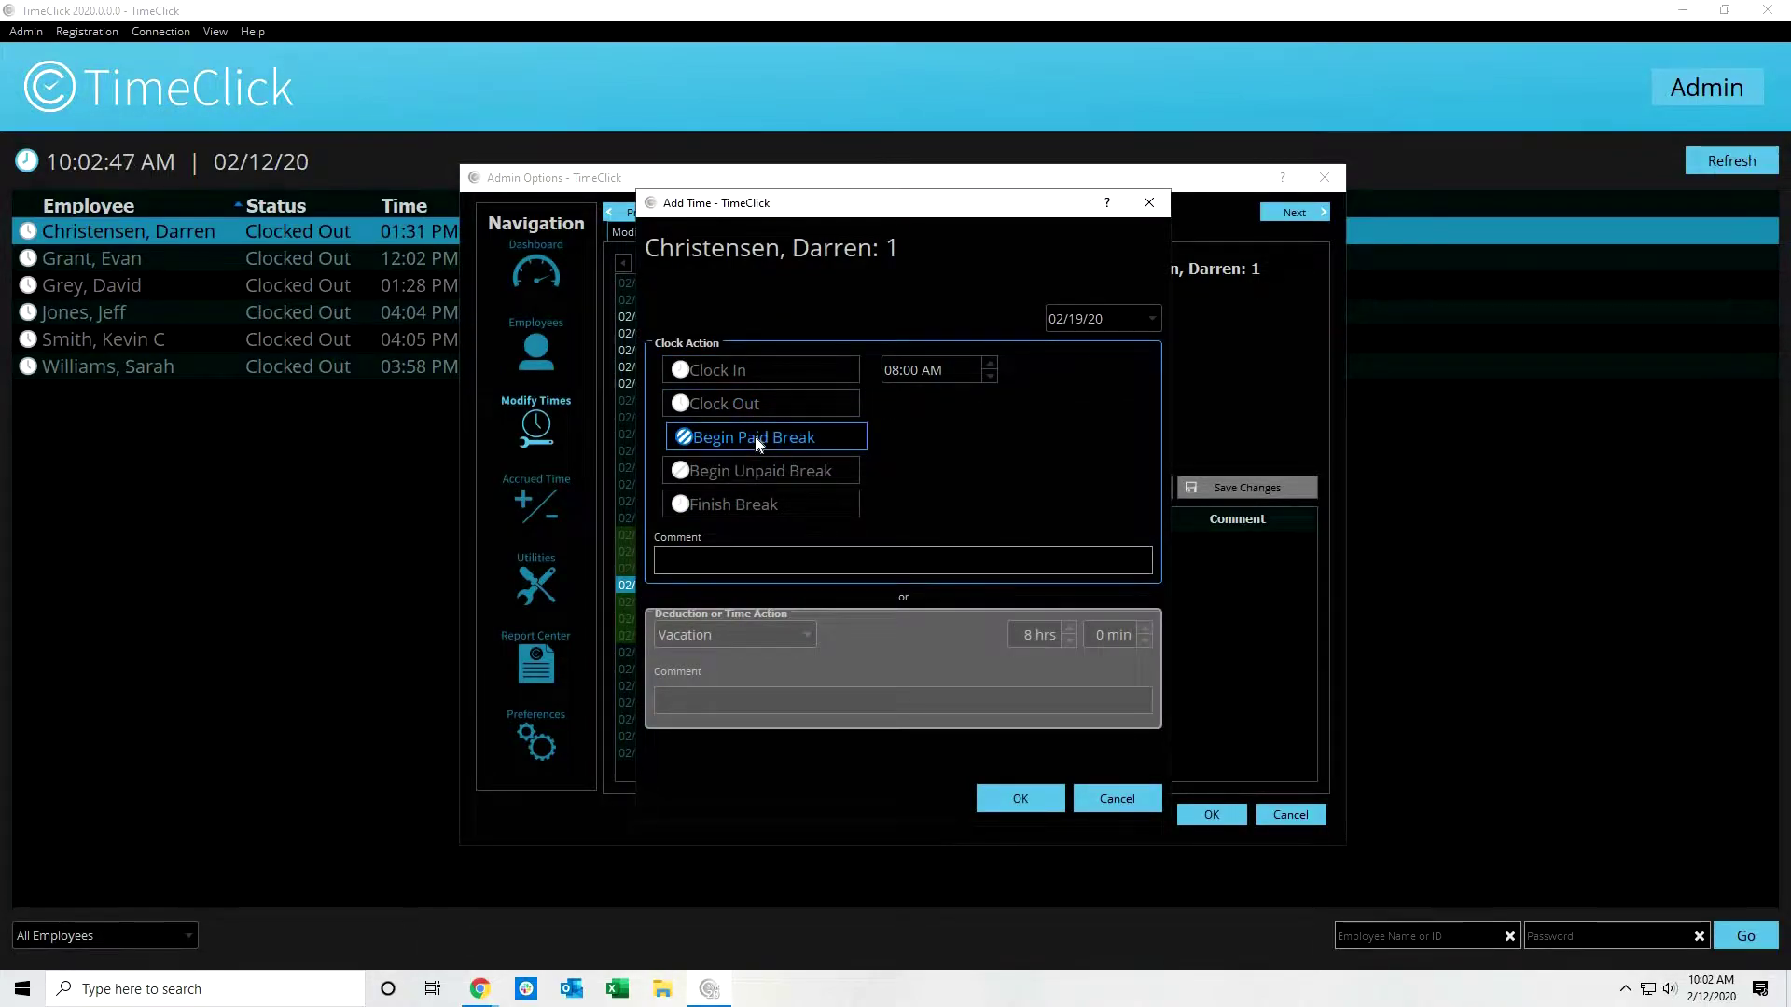
left_click(758, 444)
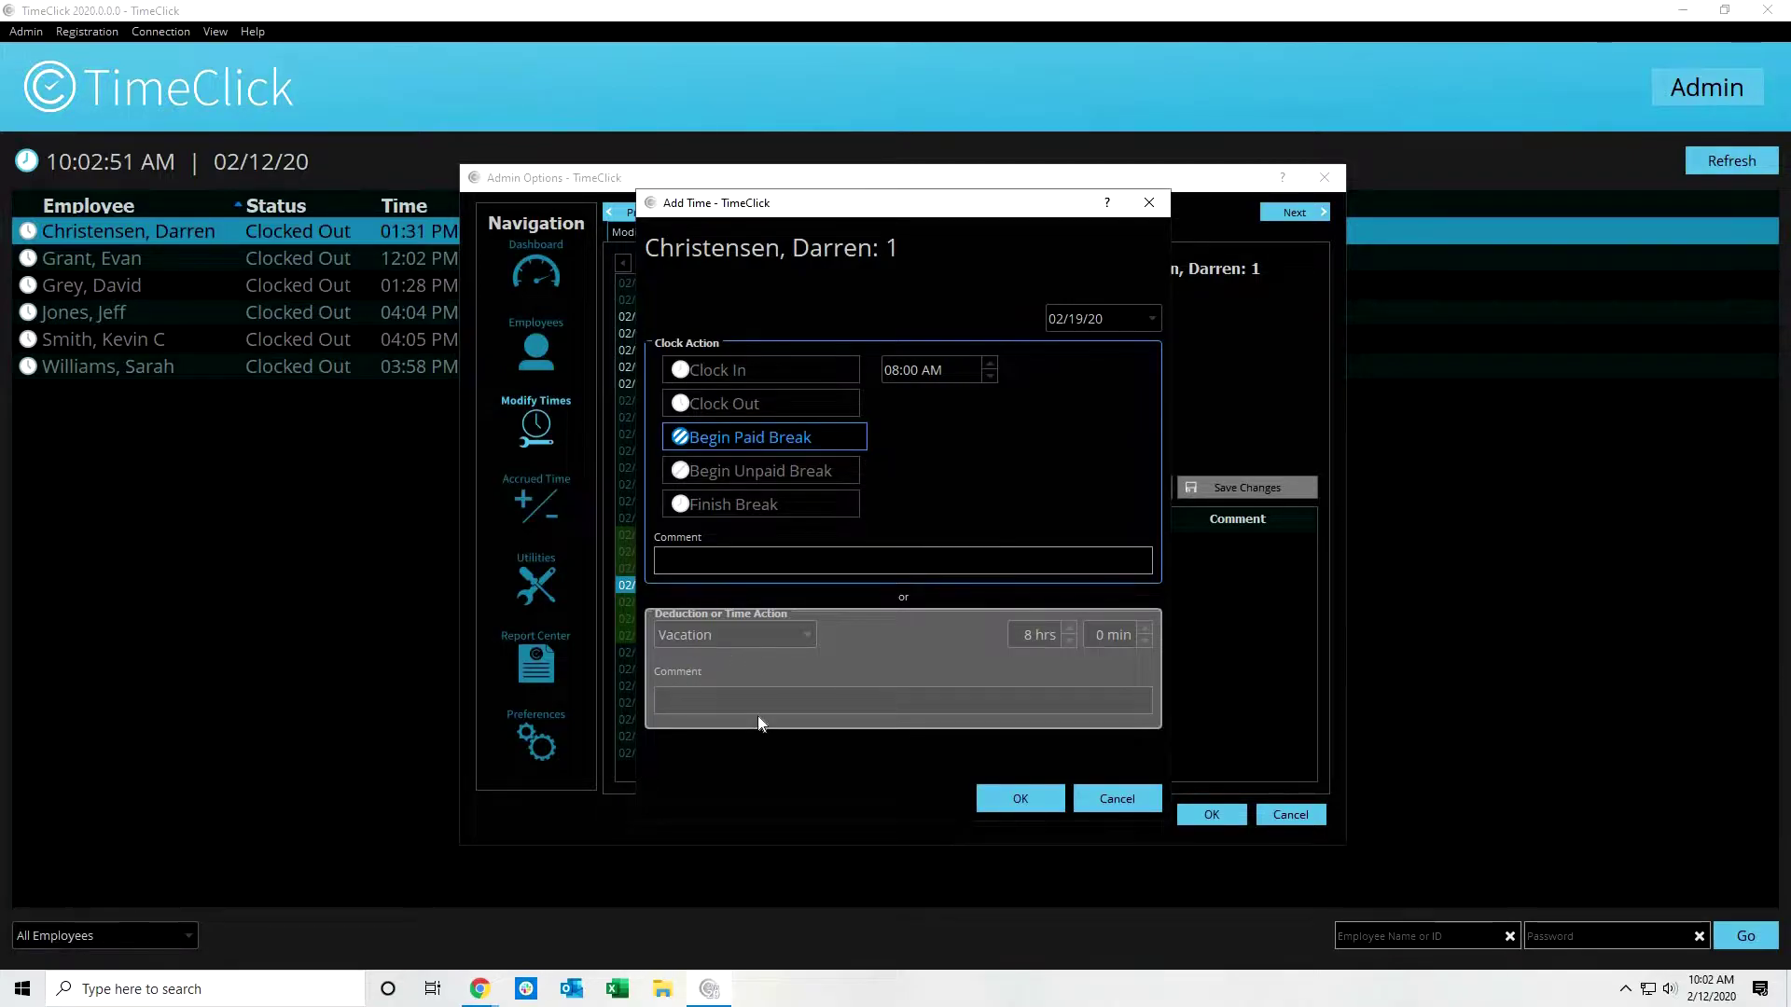
left_click(1147, 203)
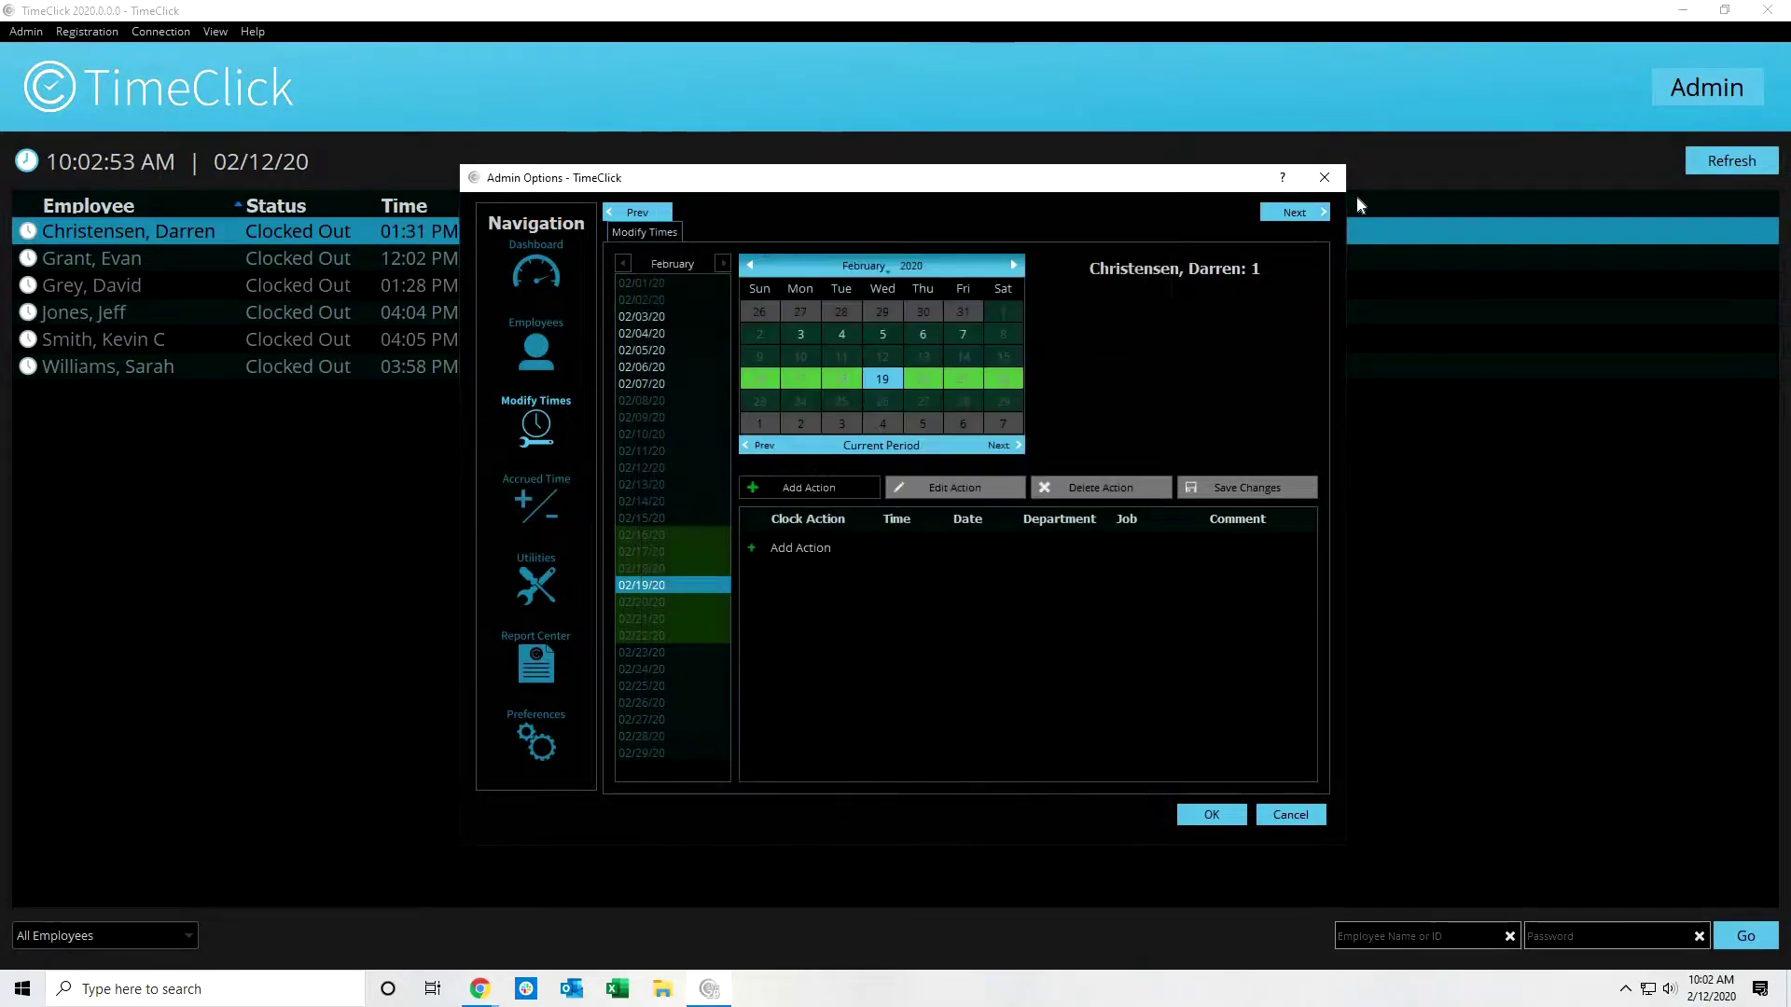
left_click(1321, 177)
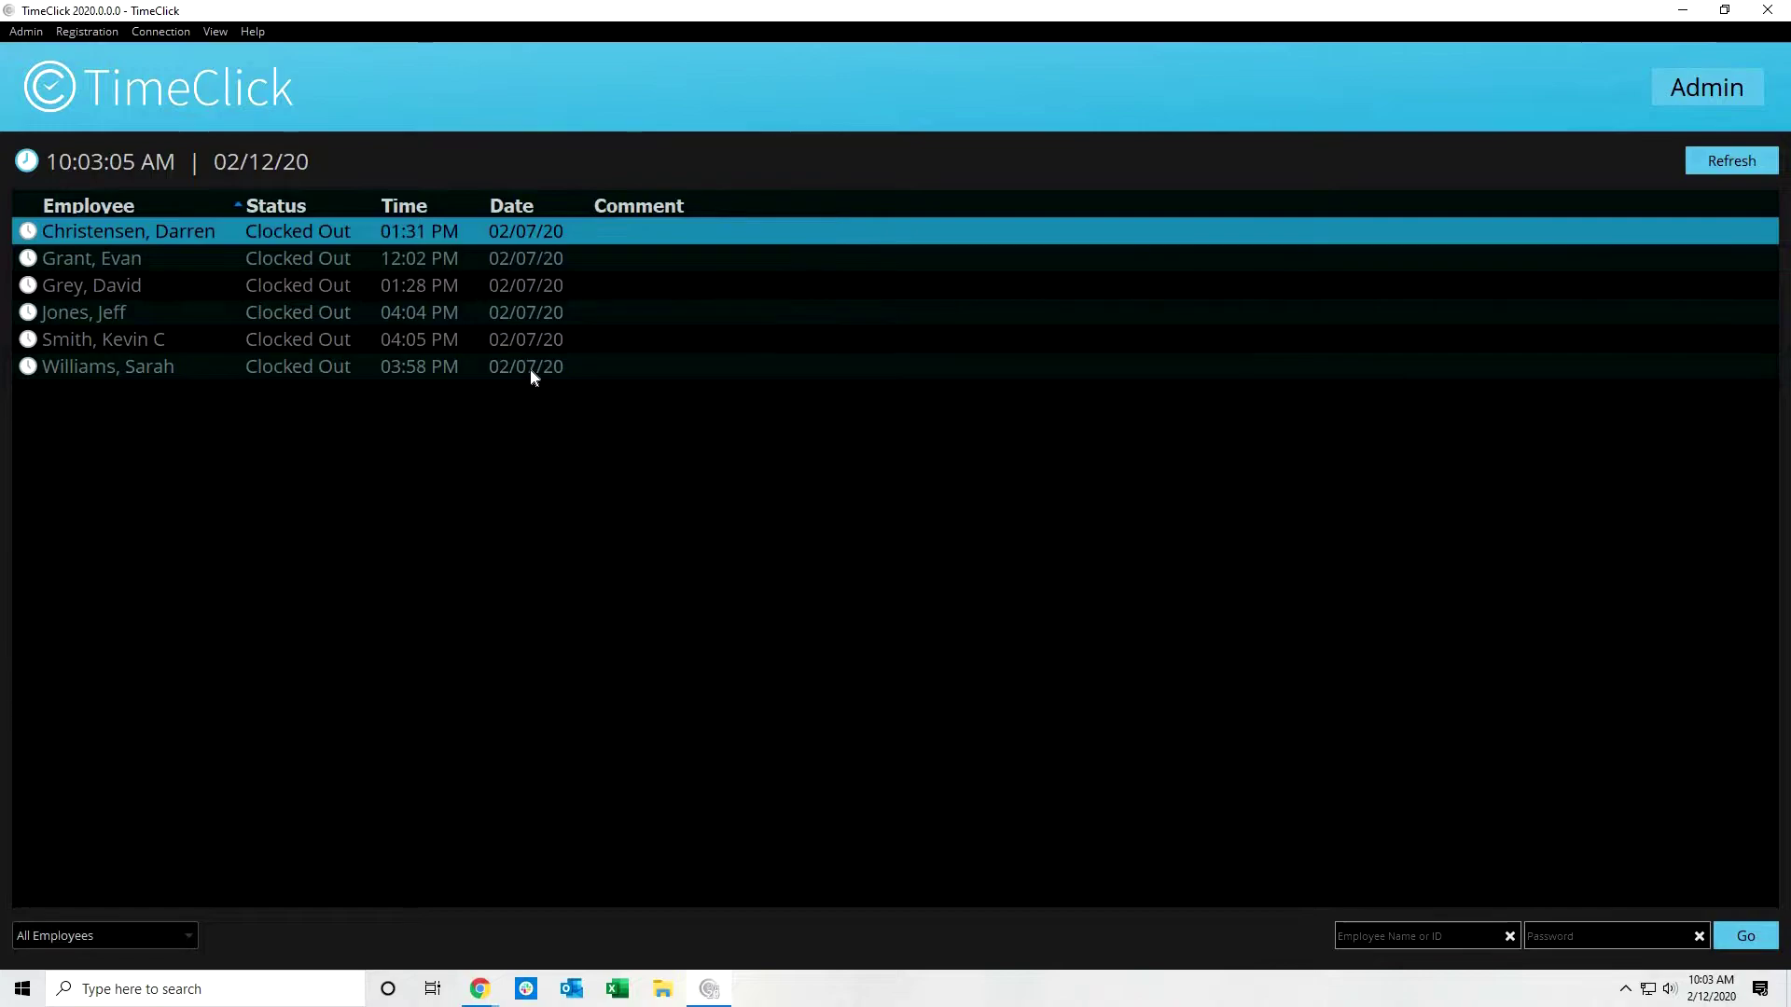
Step: Select a different employee in the employee list
left_click_drag(529, 368, 551, 224)
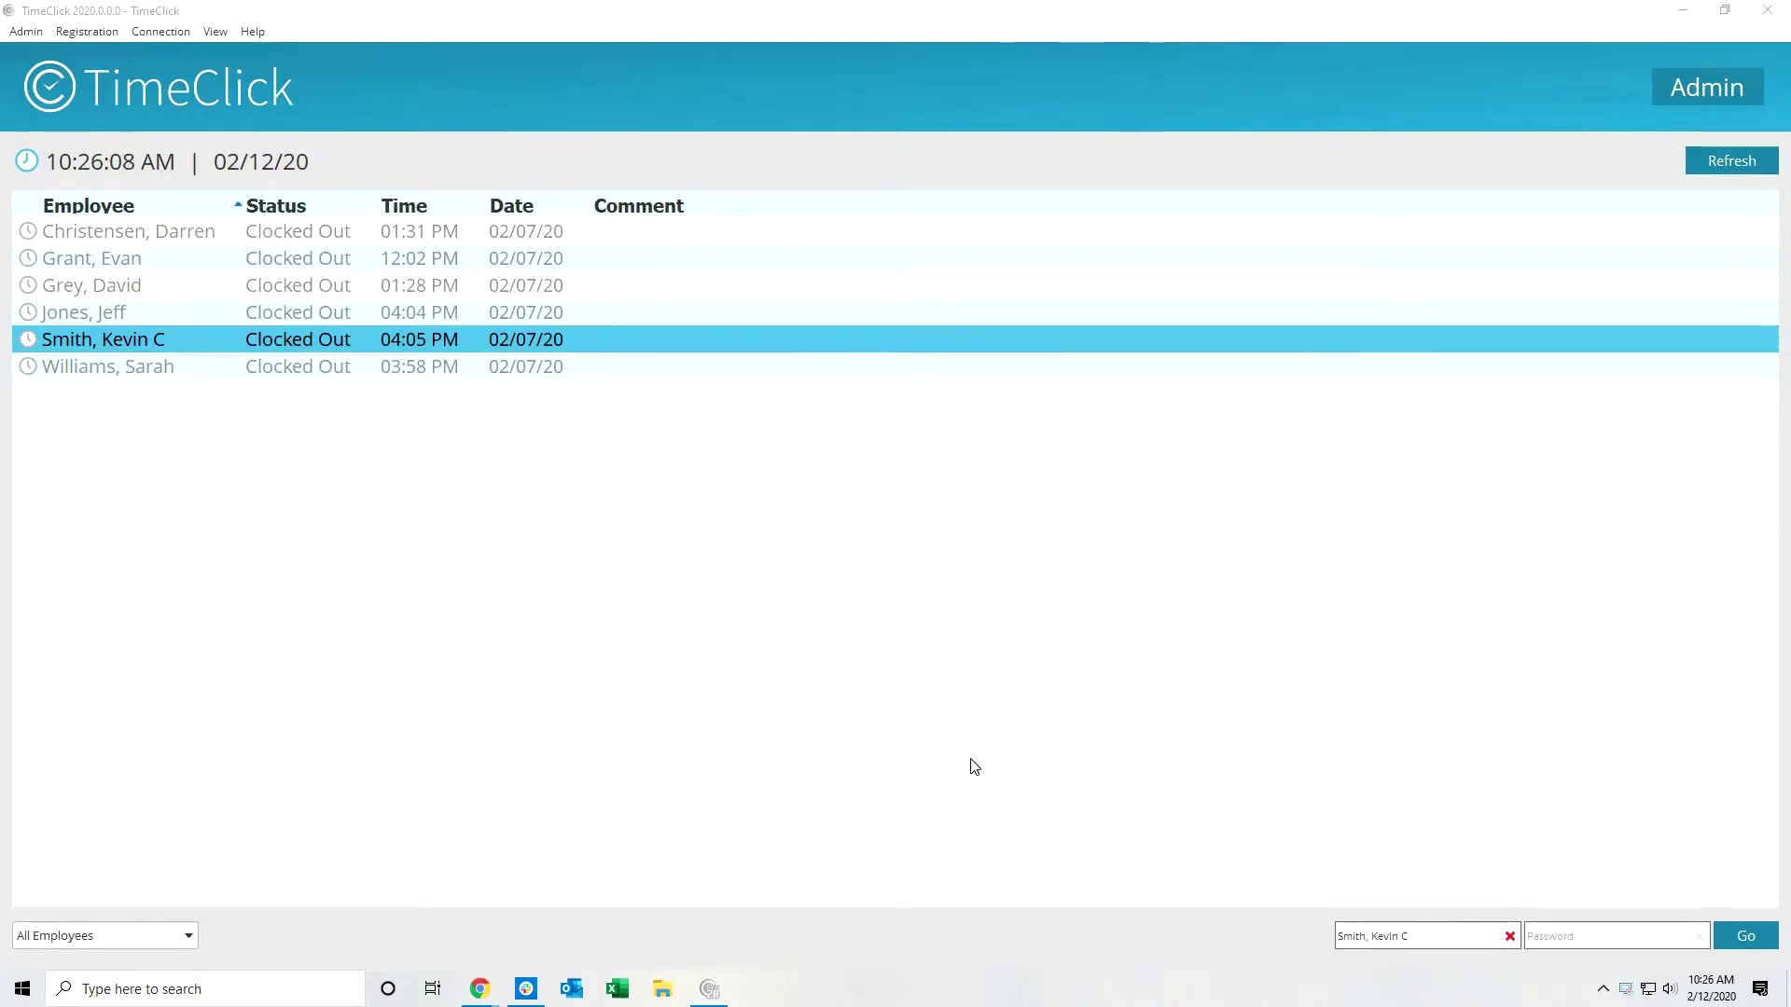
Step: Edit the Development department under Admin > Employees, save it with its department head, and close Admin
left_click(1712, 101)
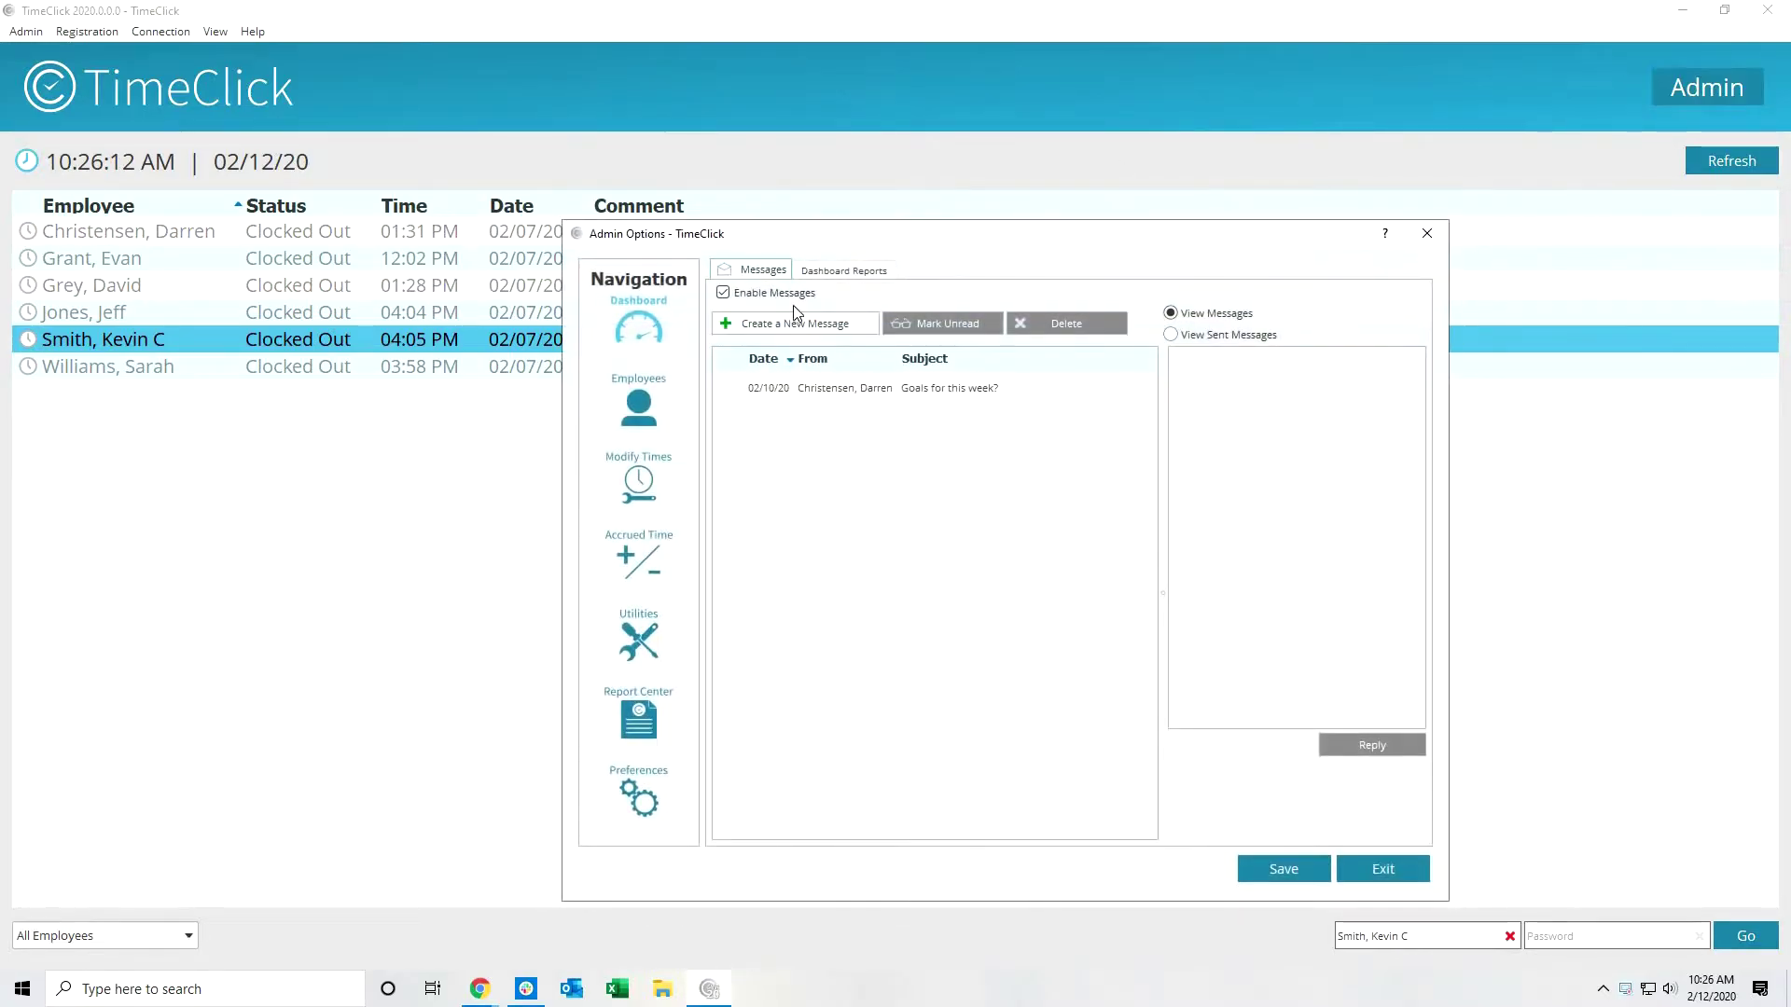
left_click(639, 409)
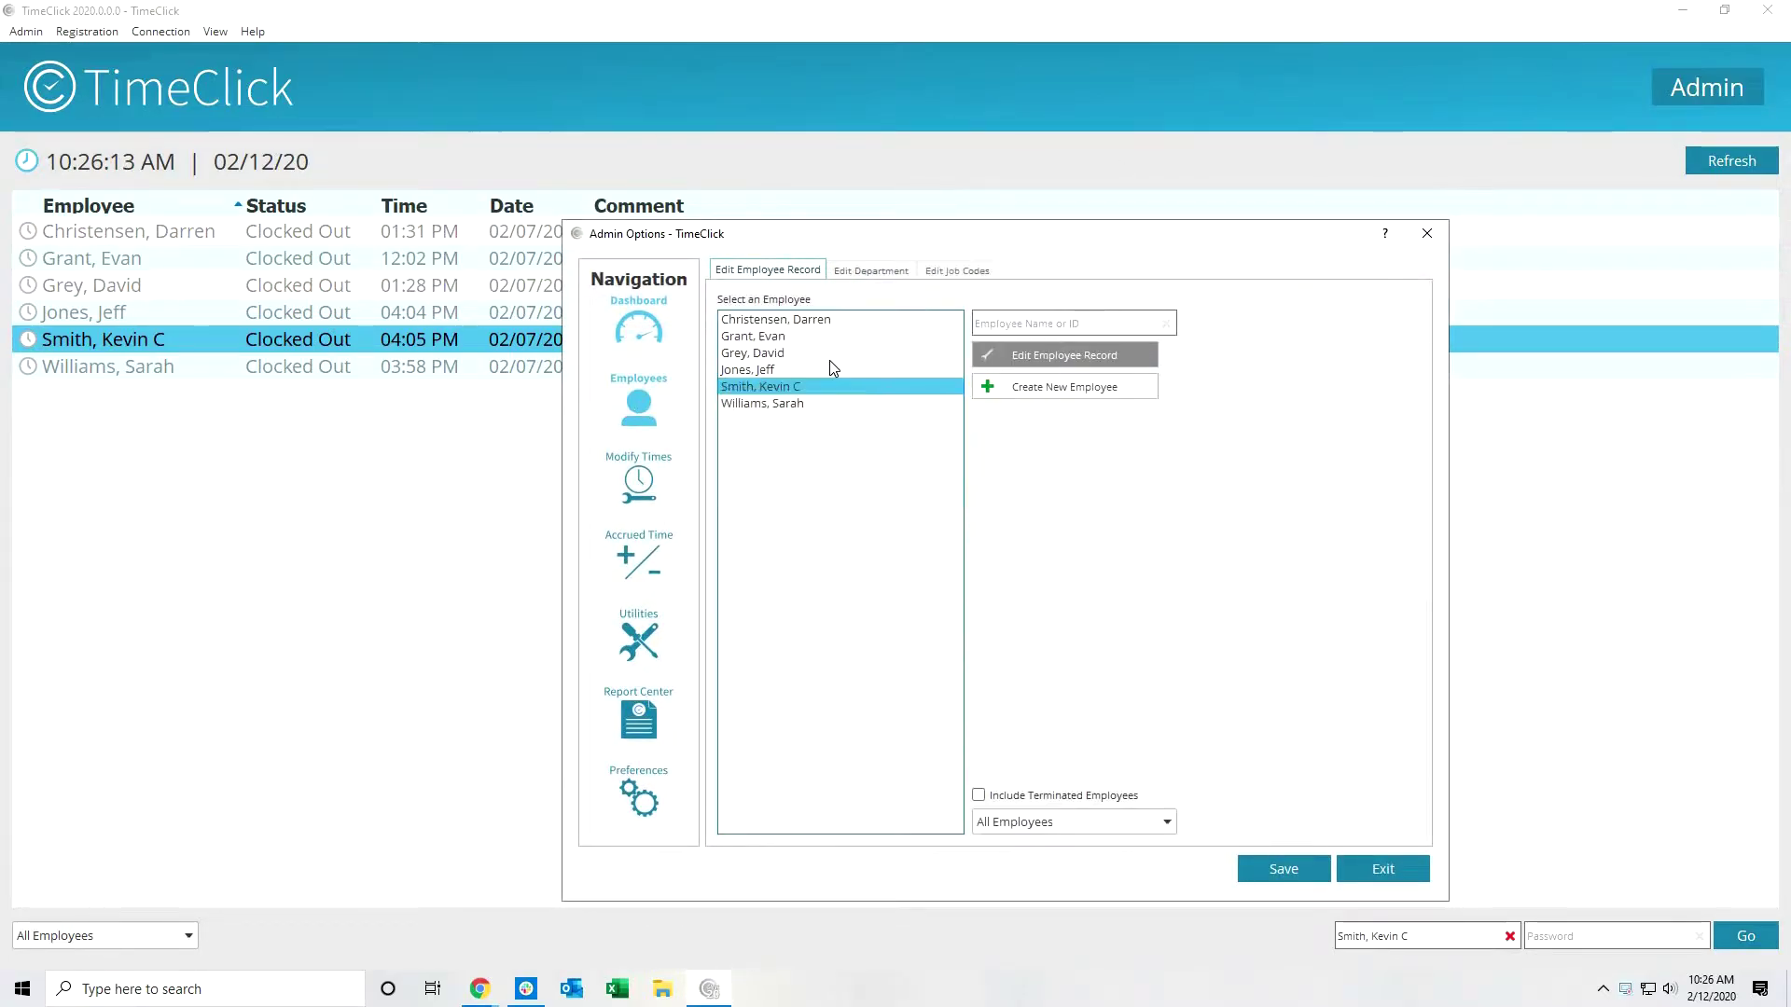
left_click(865, 278)
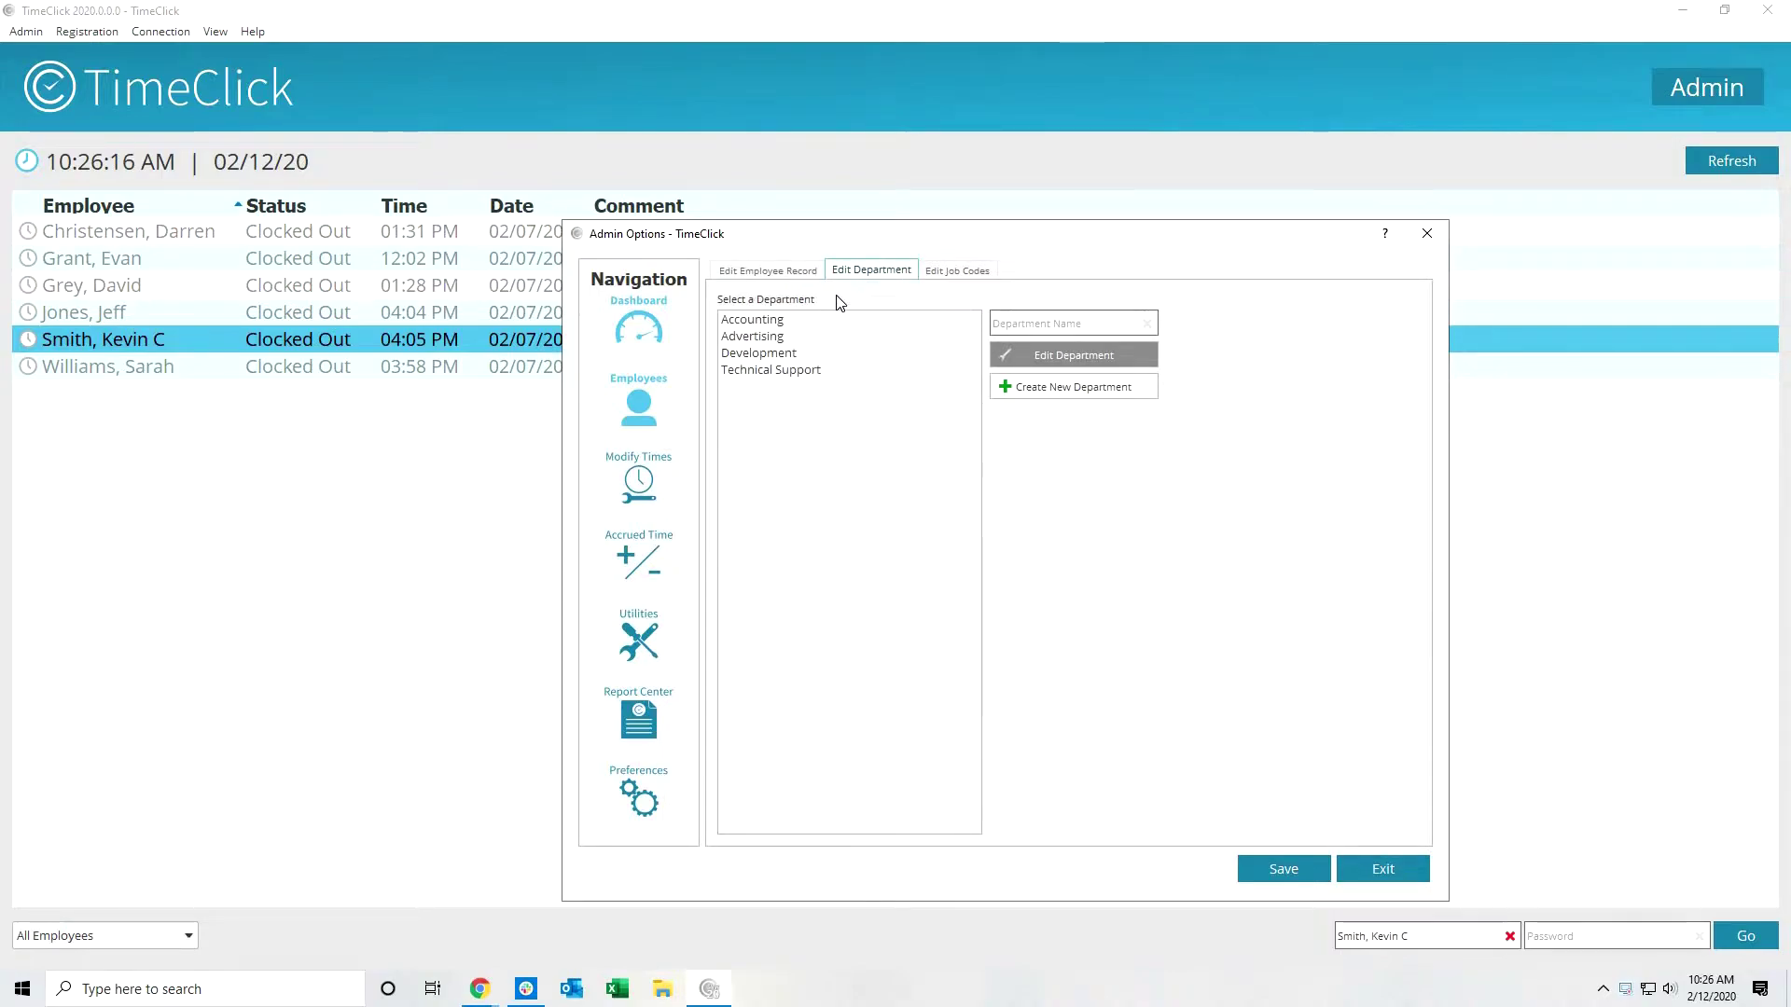
left_click_drag(800, 321, 792, 356)
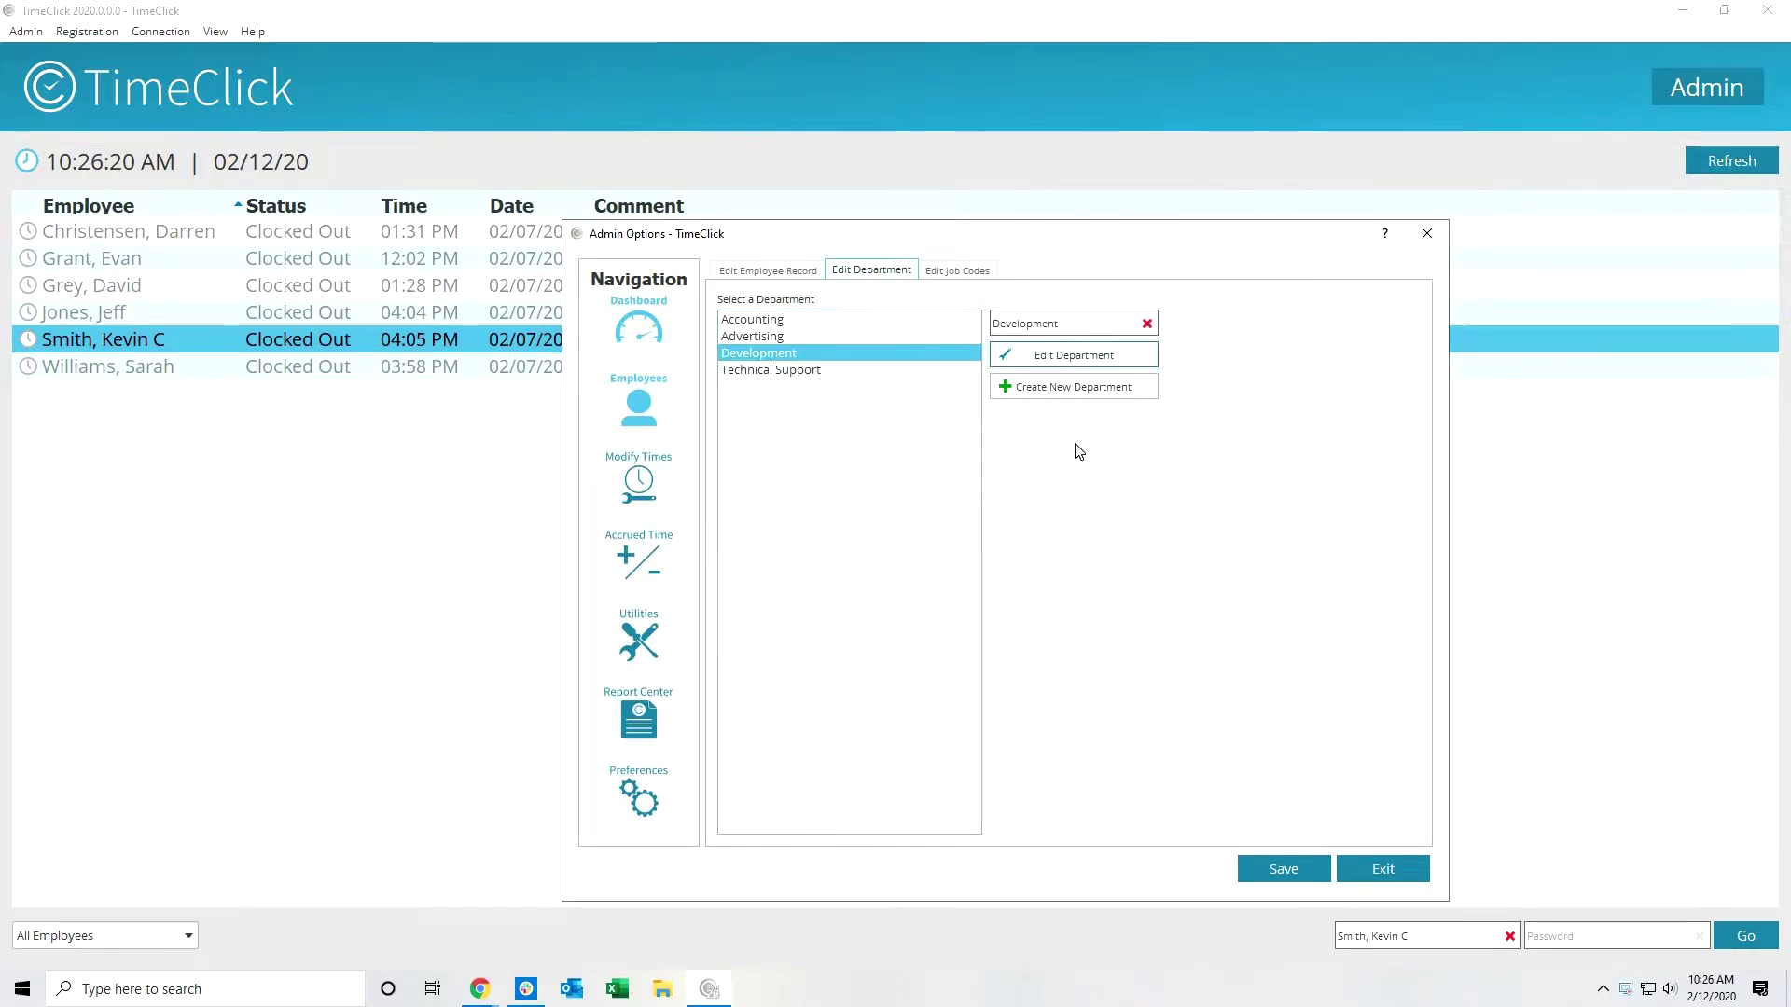
left_click(1074, 358)
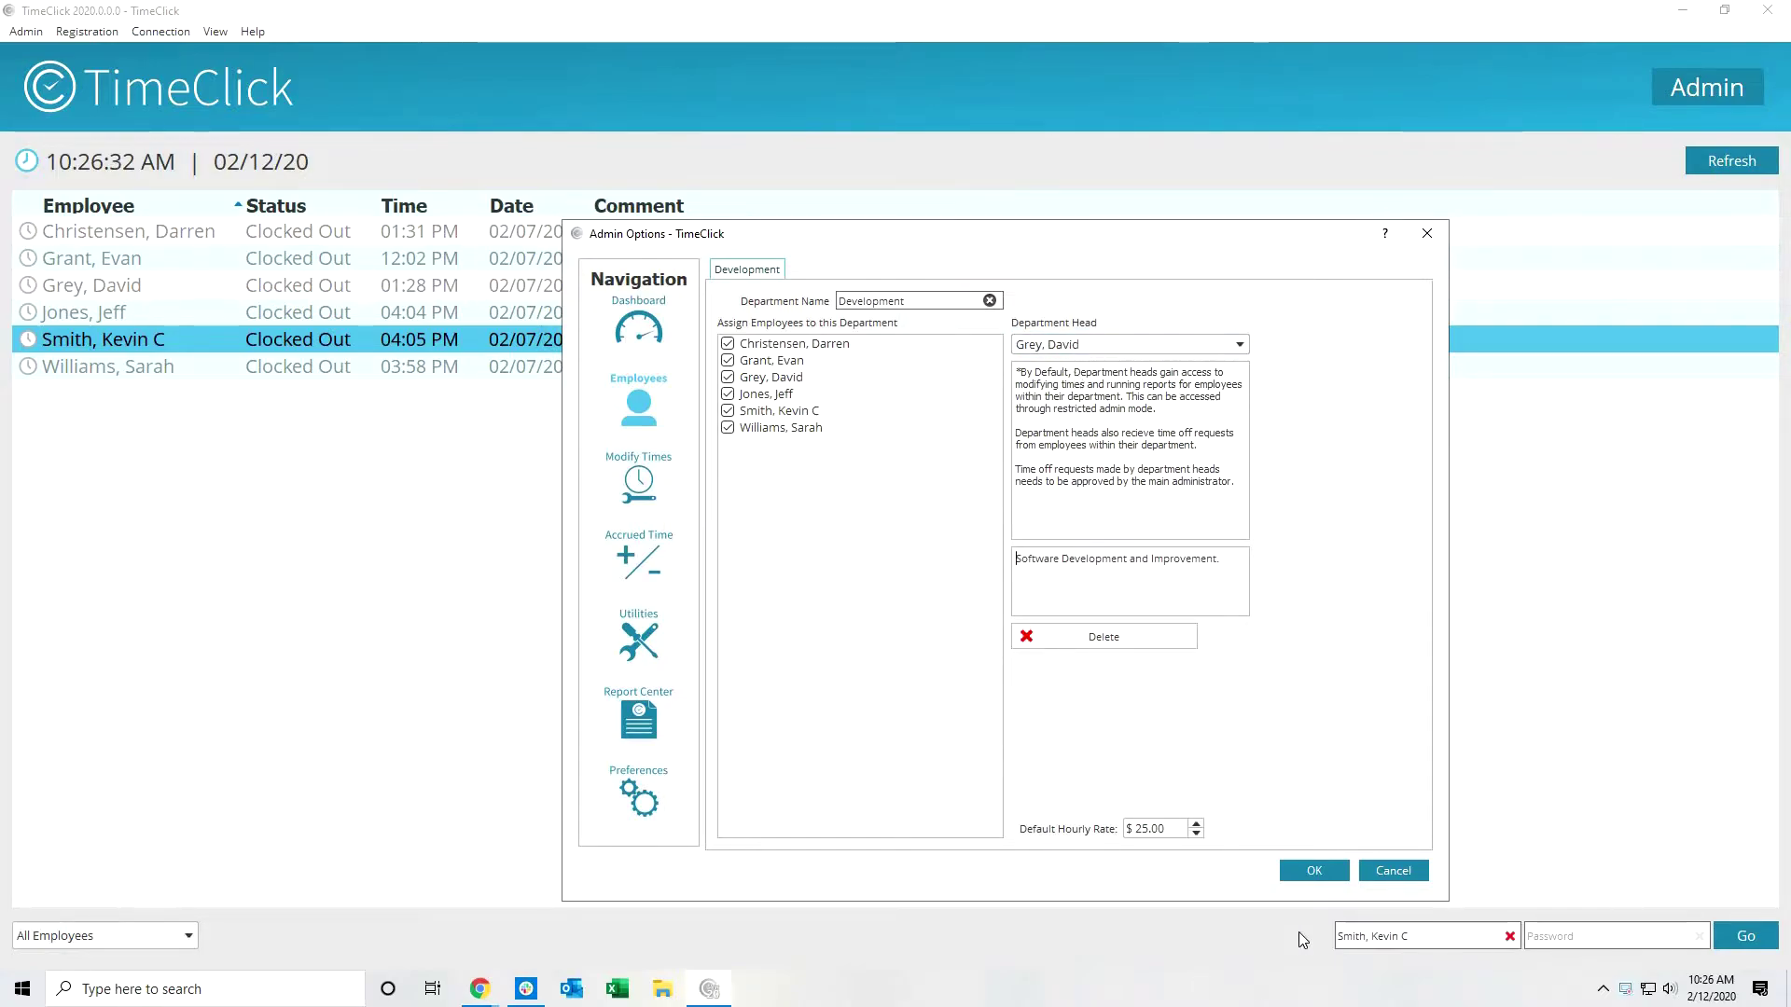
left_click(1329, 870)
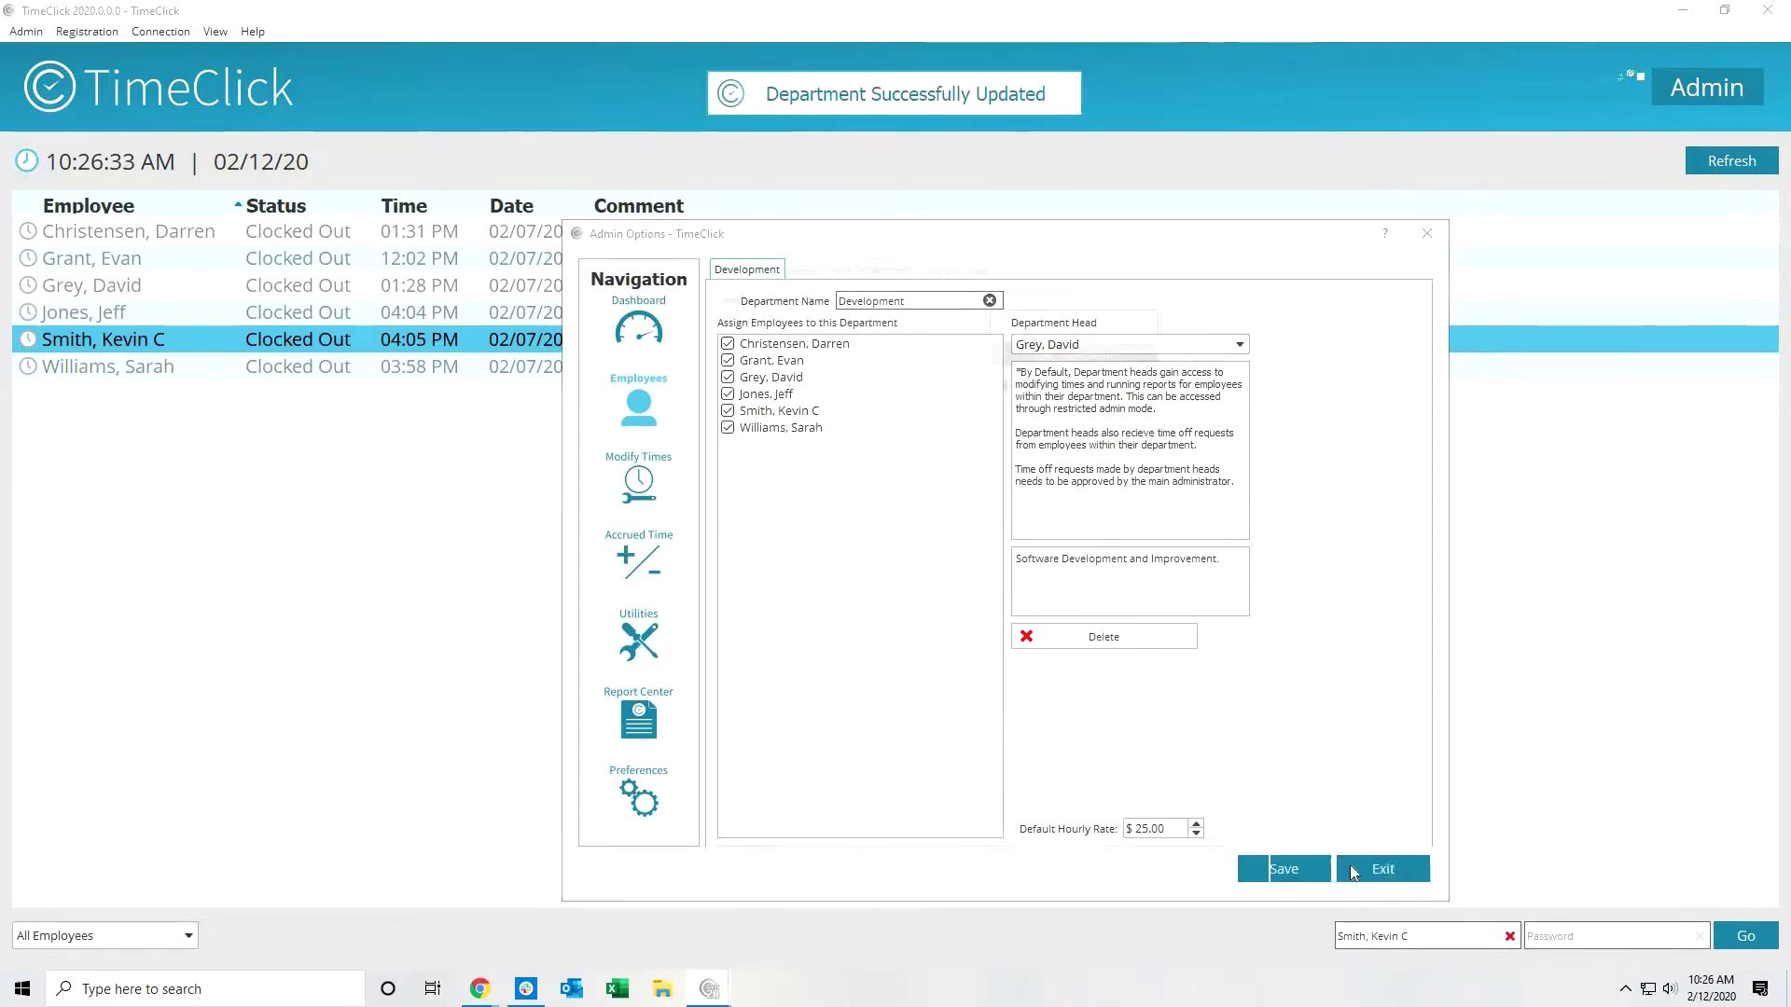
left_click(1427, 234)
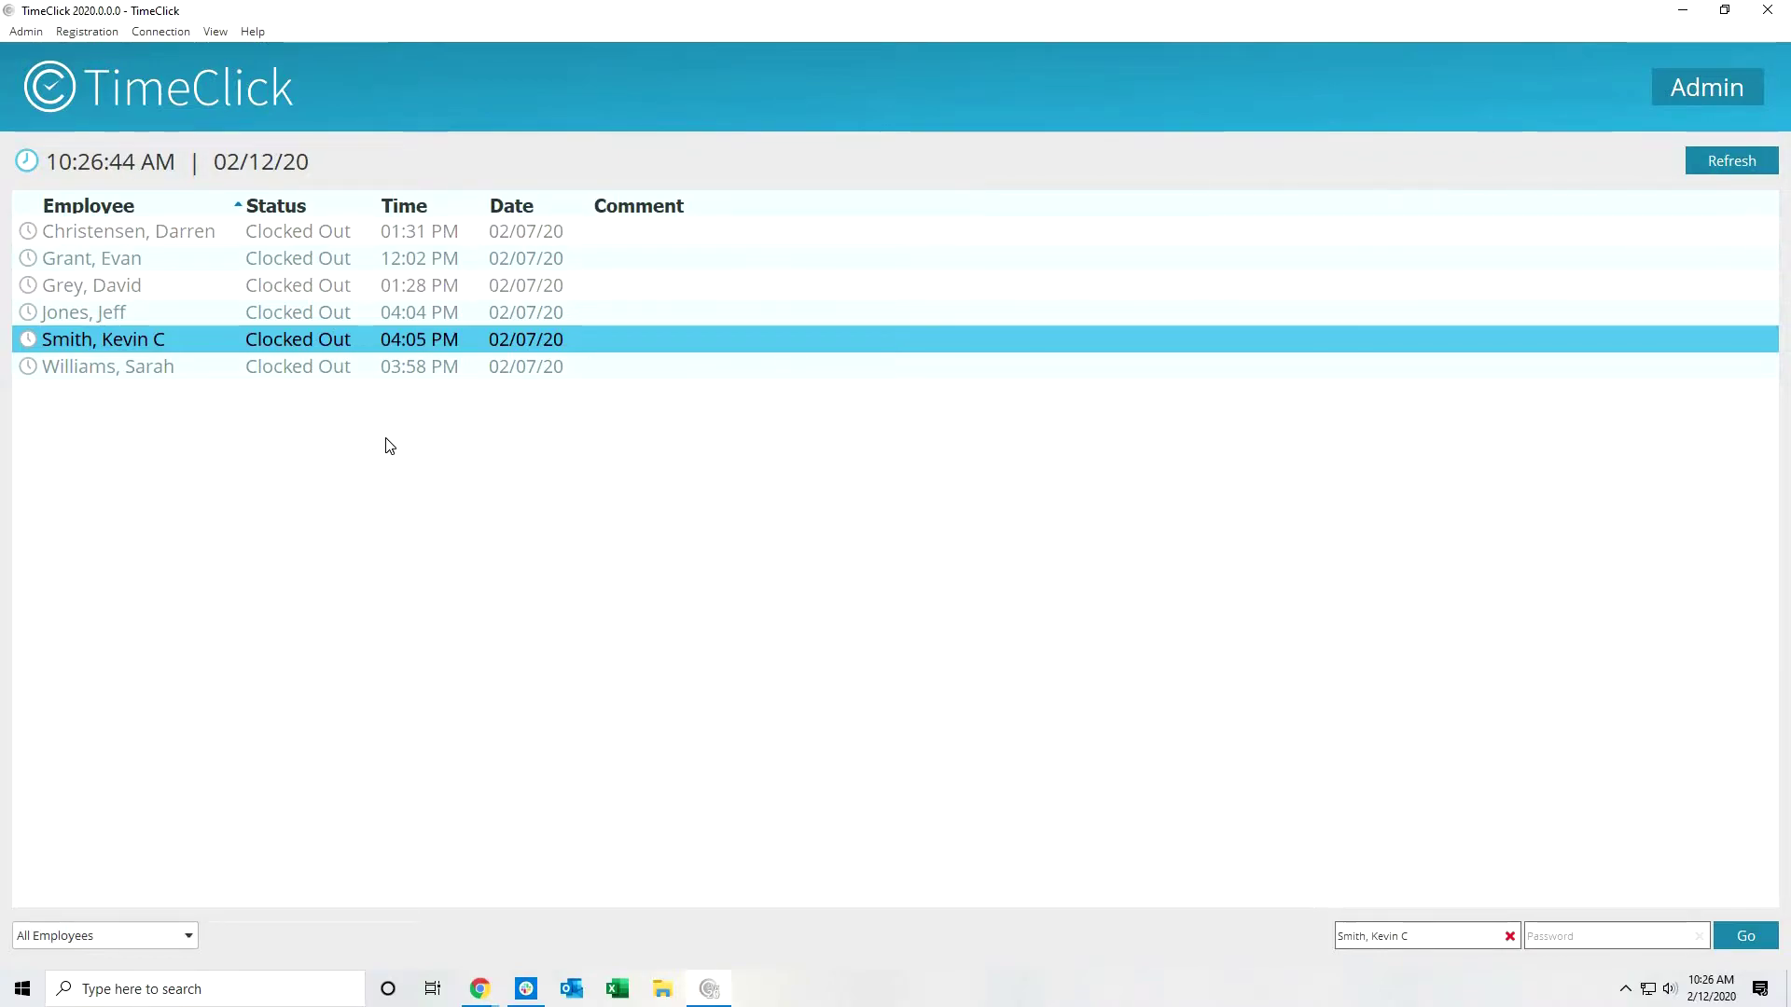
Step: Send an 8-hour vacation request for 02/14/20 with the note 'I want Valentine's Day'
double_click(280, 338)
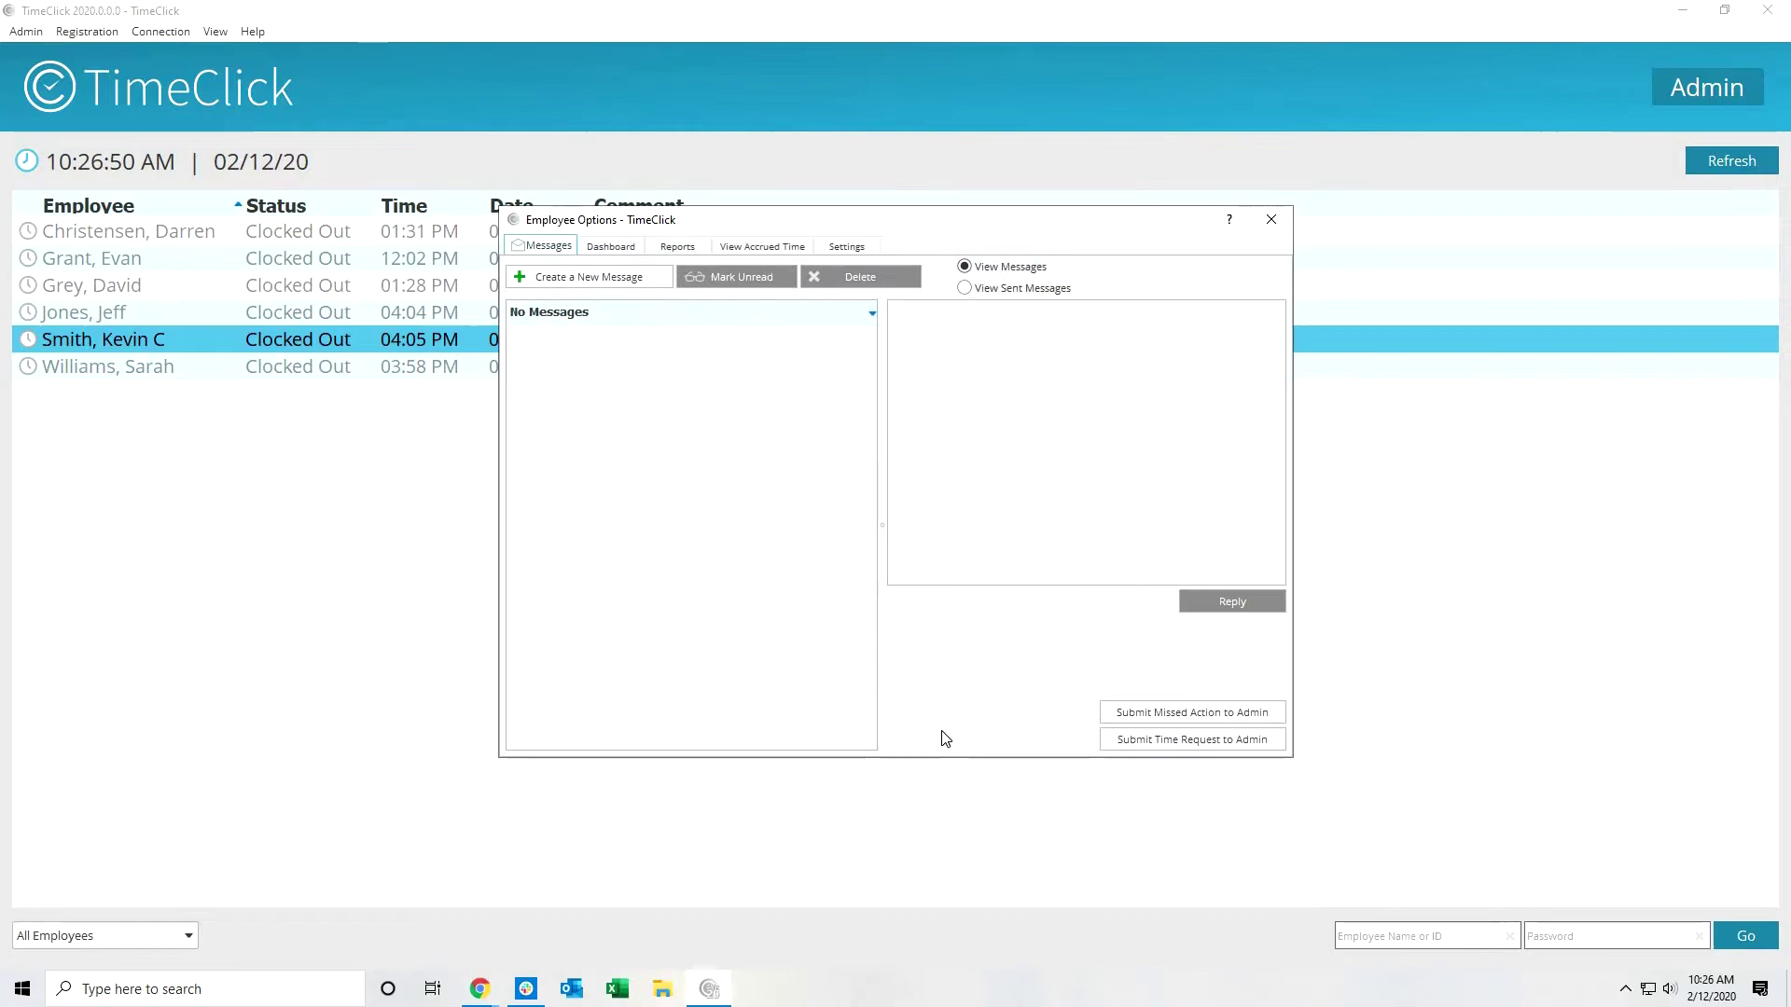
left_click(1168, 740)
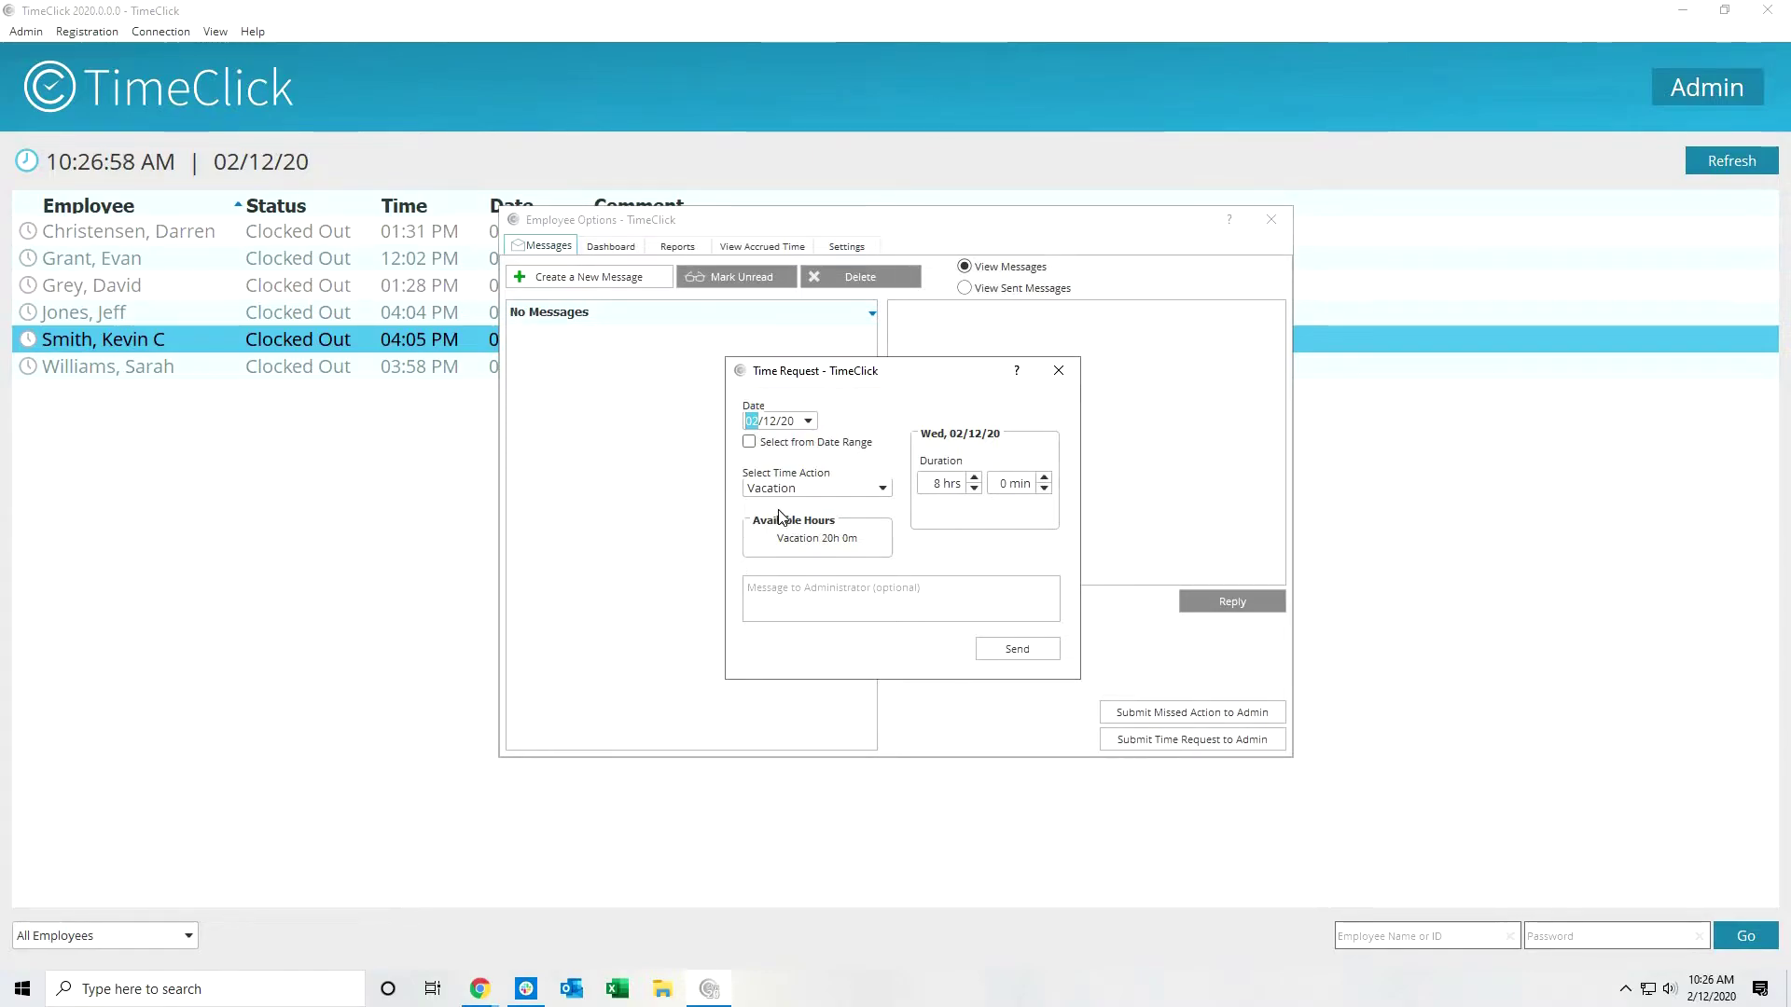
left_click(807, 421)
left_click(972, 554)
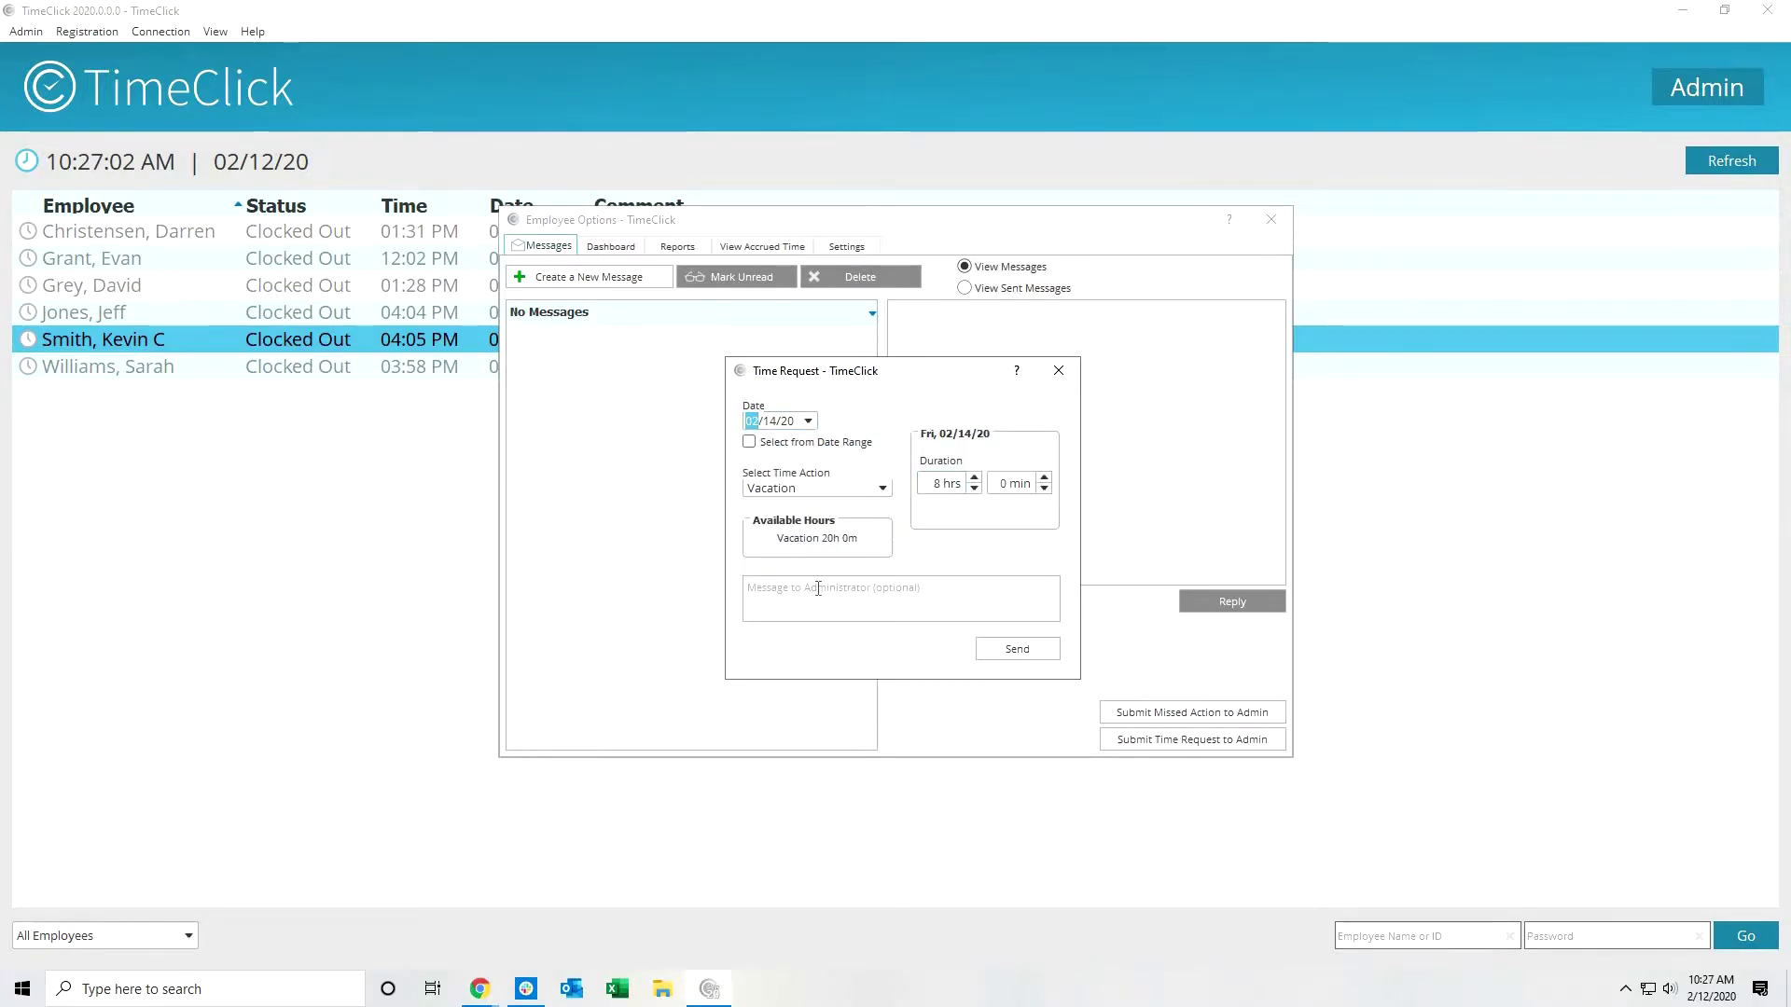
type("I want Valentine")
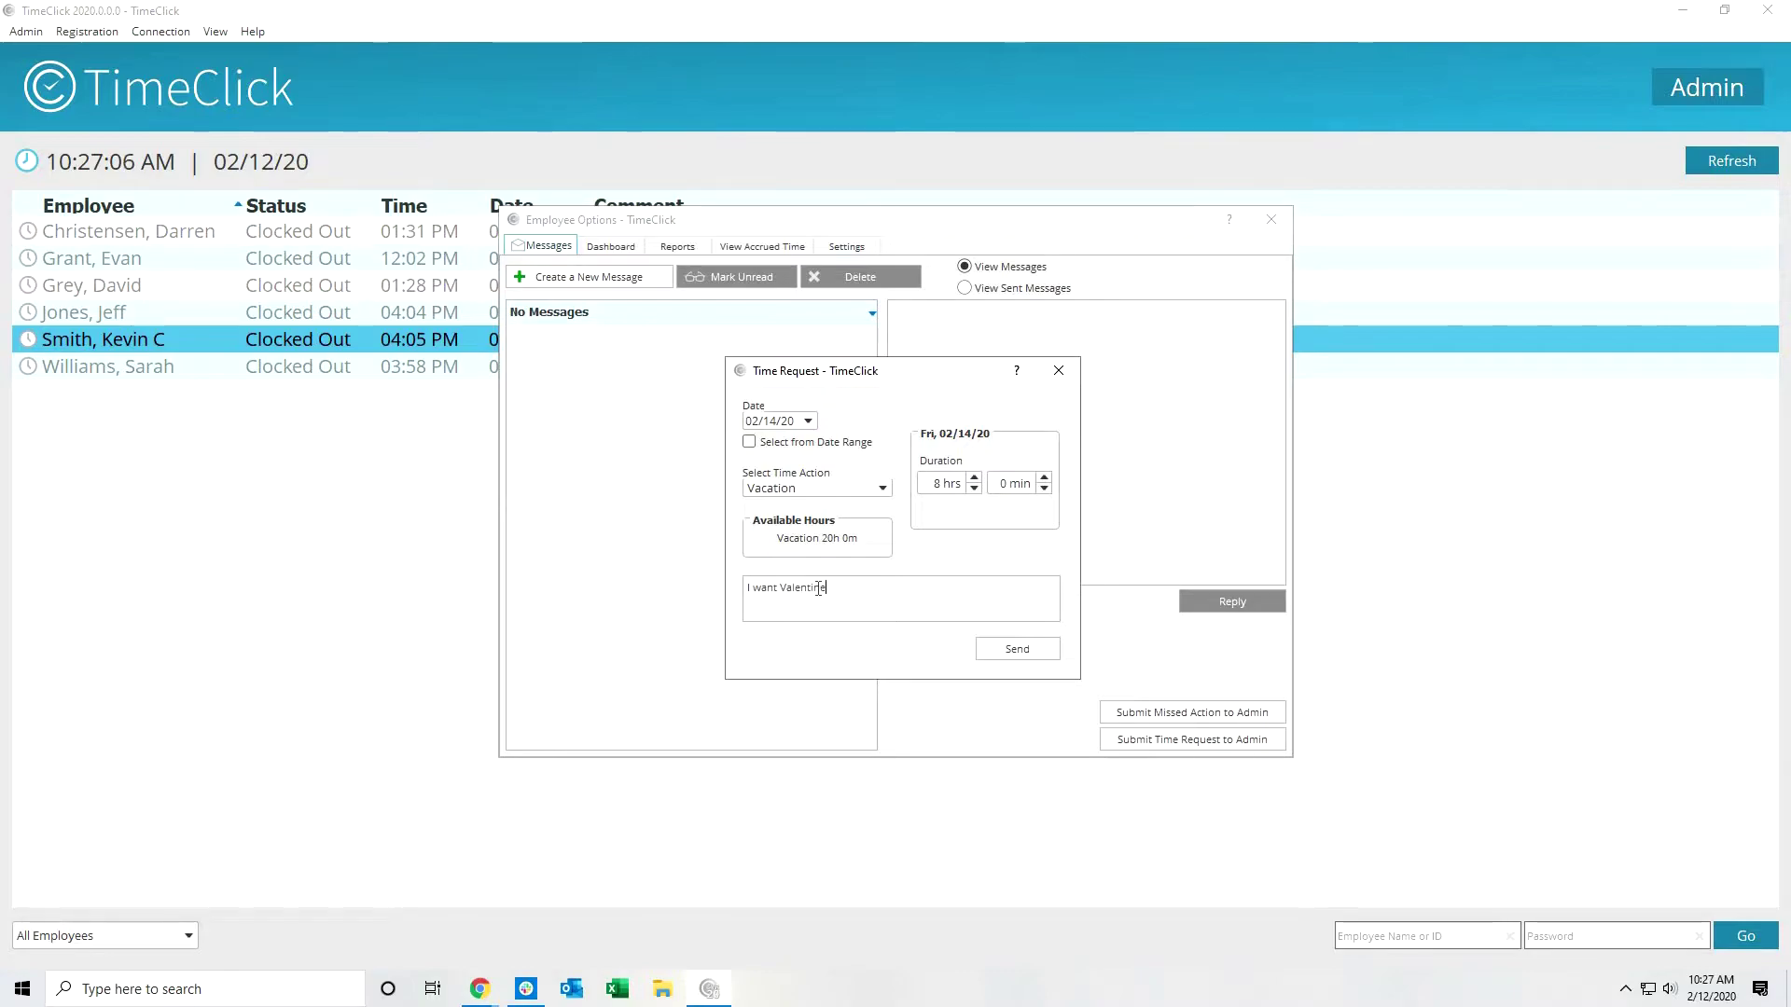
type("'s Day off!")
left_click(1019, 653)
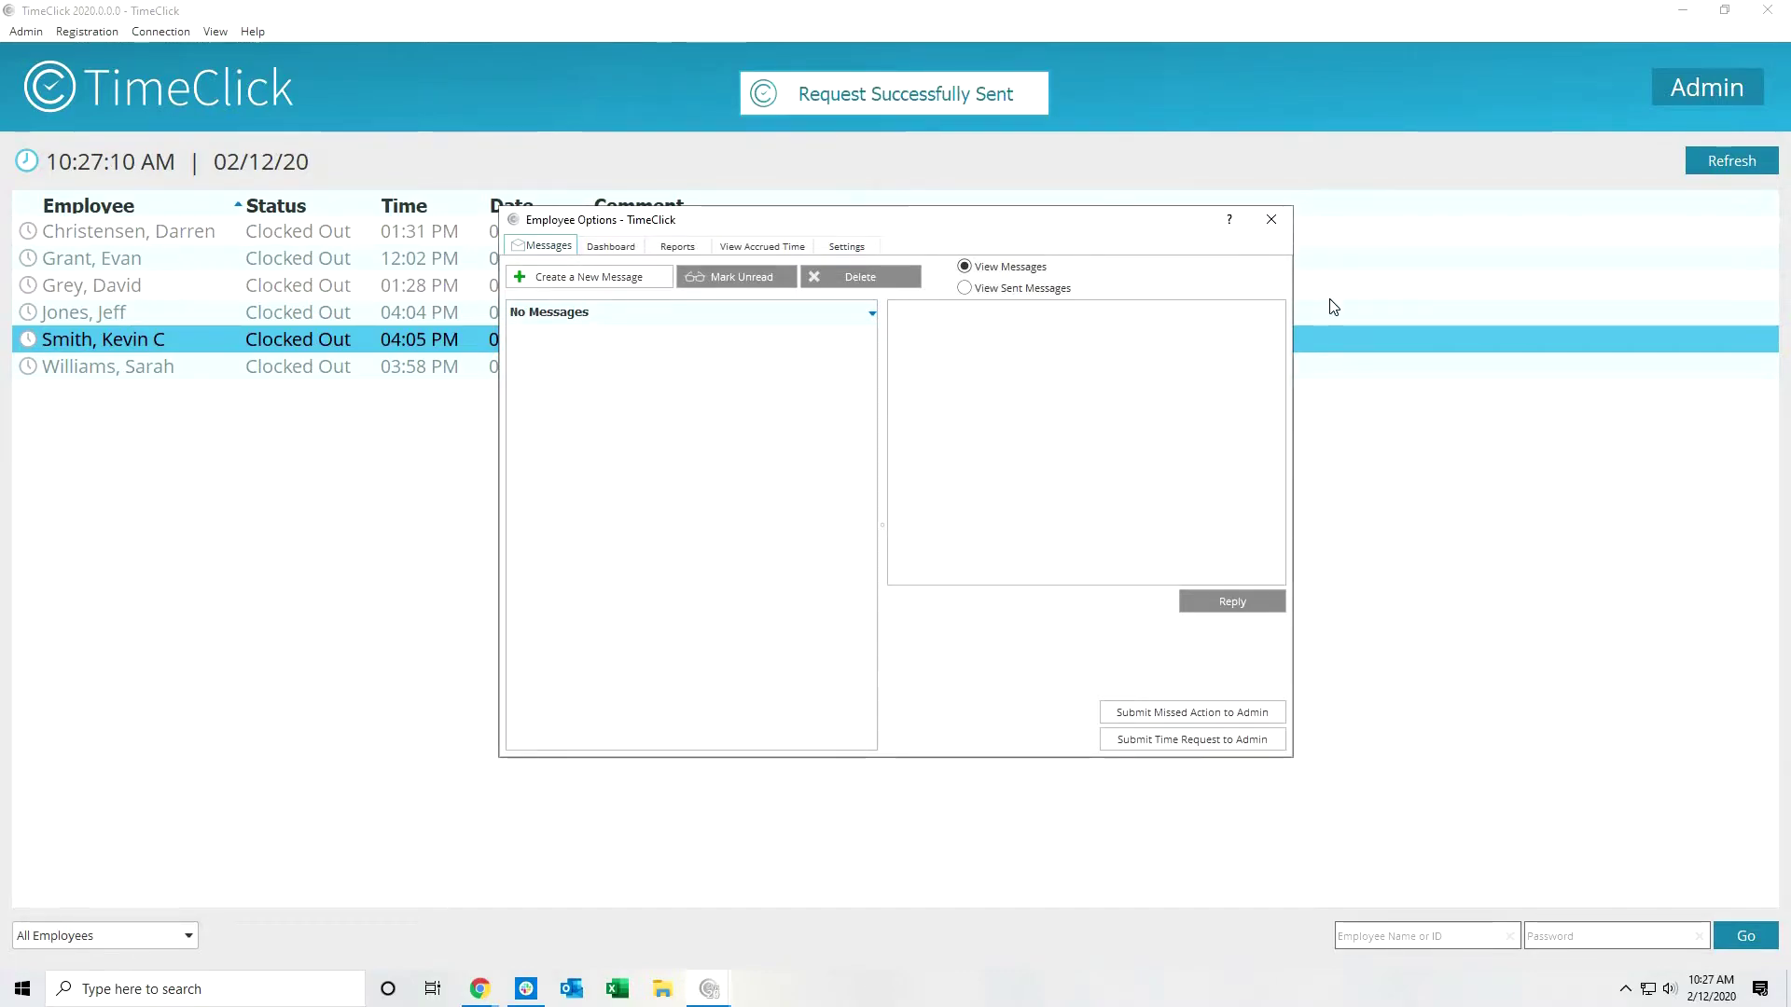
left_click(1270, 219)
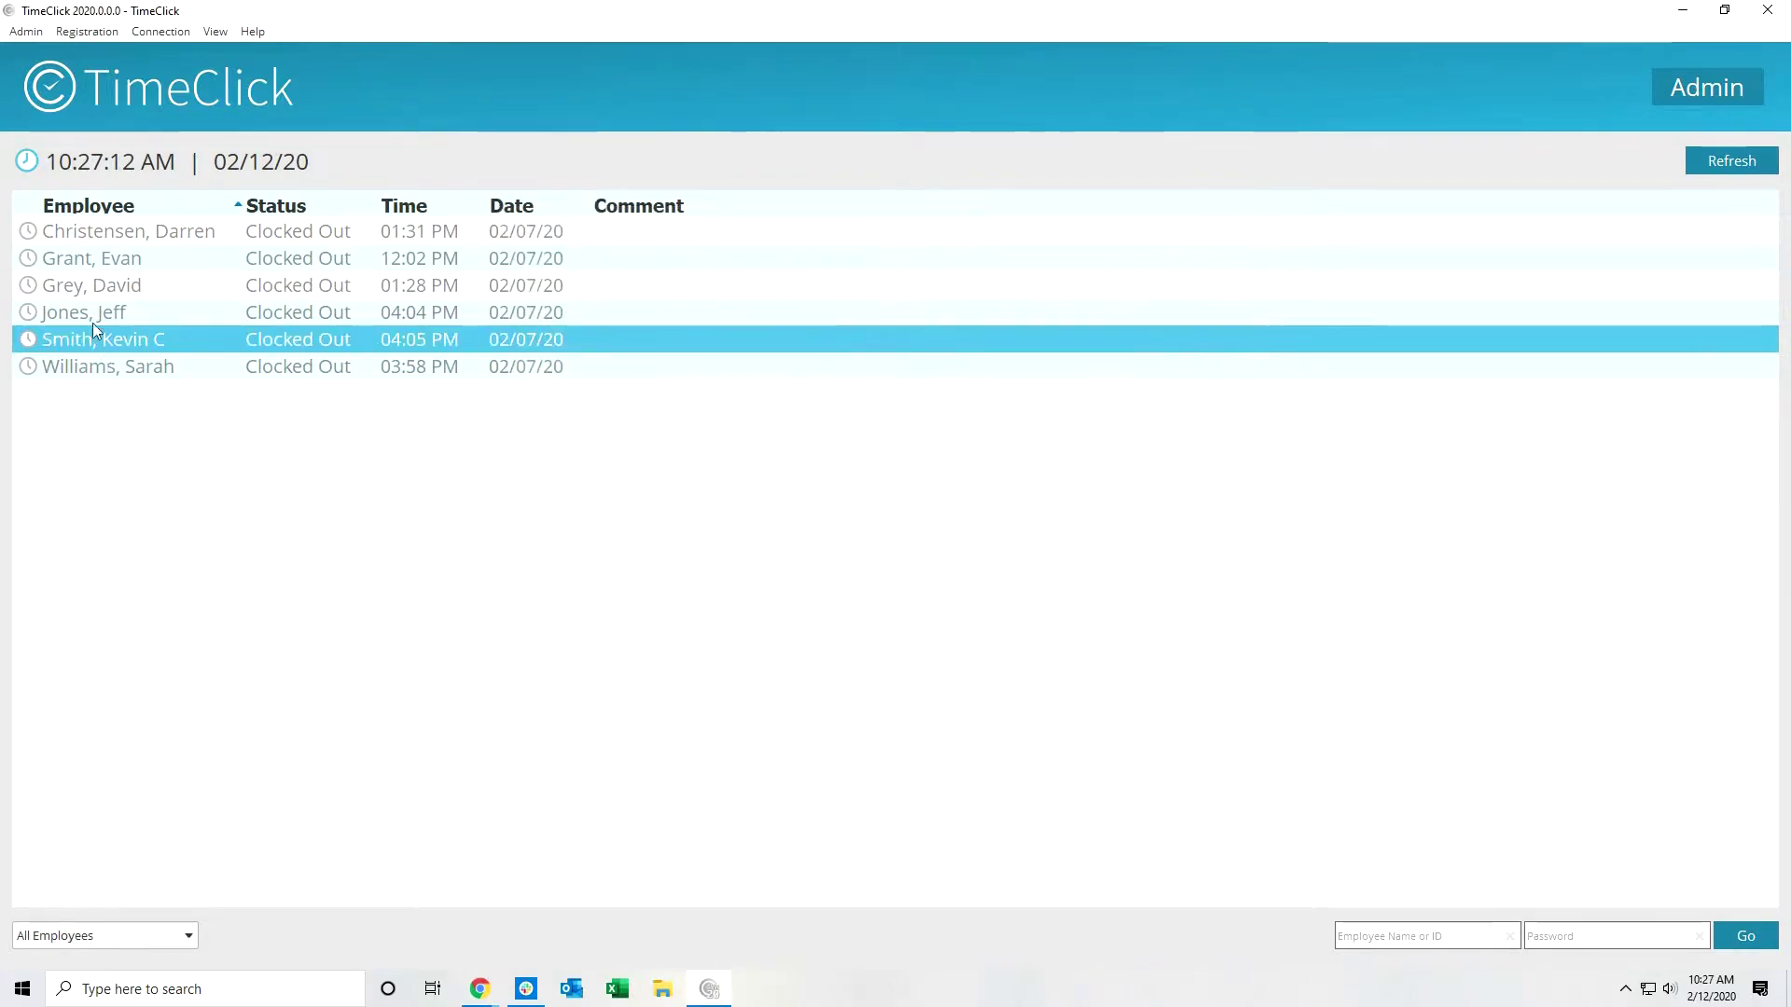
Step: As department head, approve the employee's 02/14/20 Valentine's Day vacation request and notify the employee
double_click(173, 285)
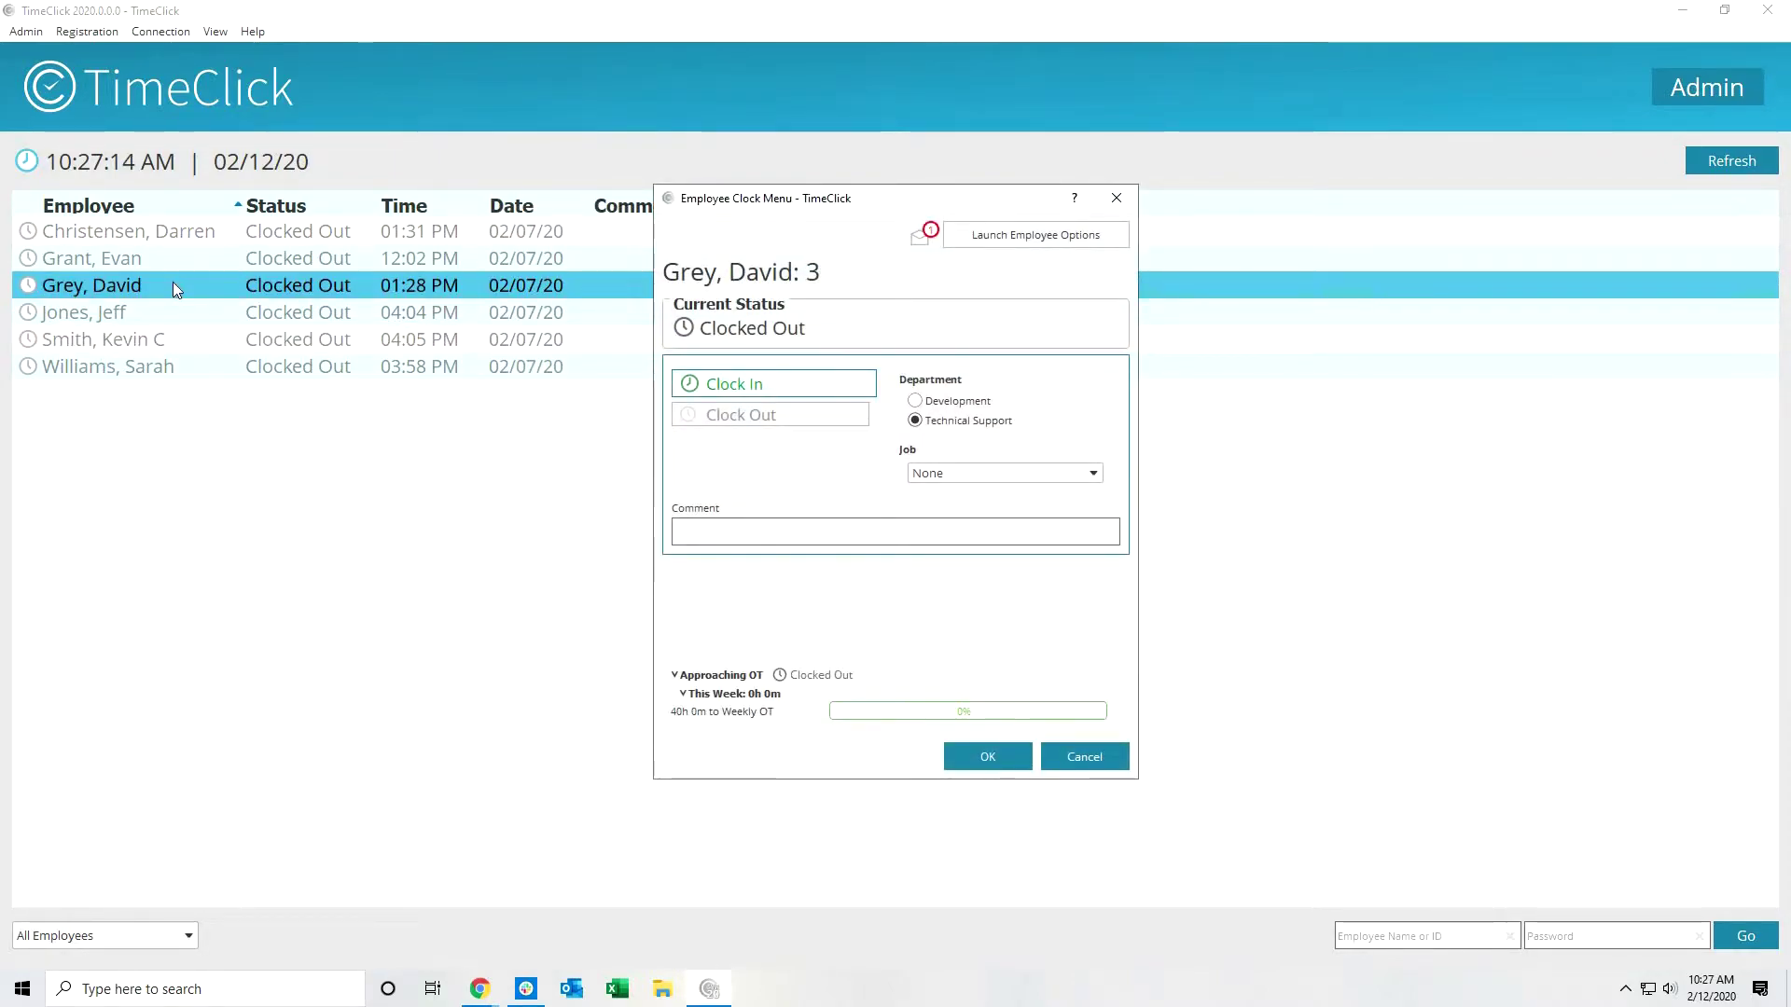
left_click(928, 244)
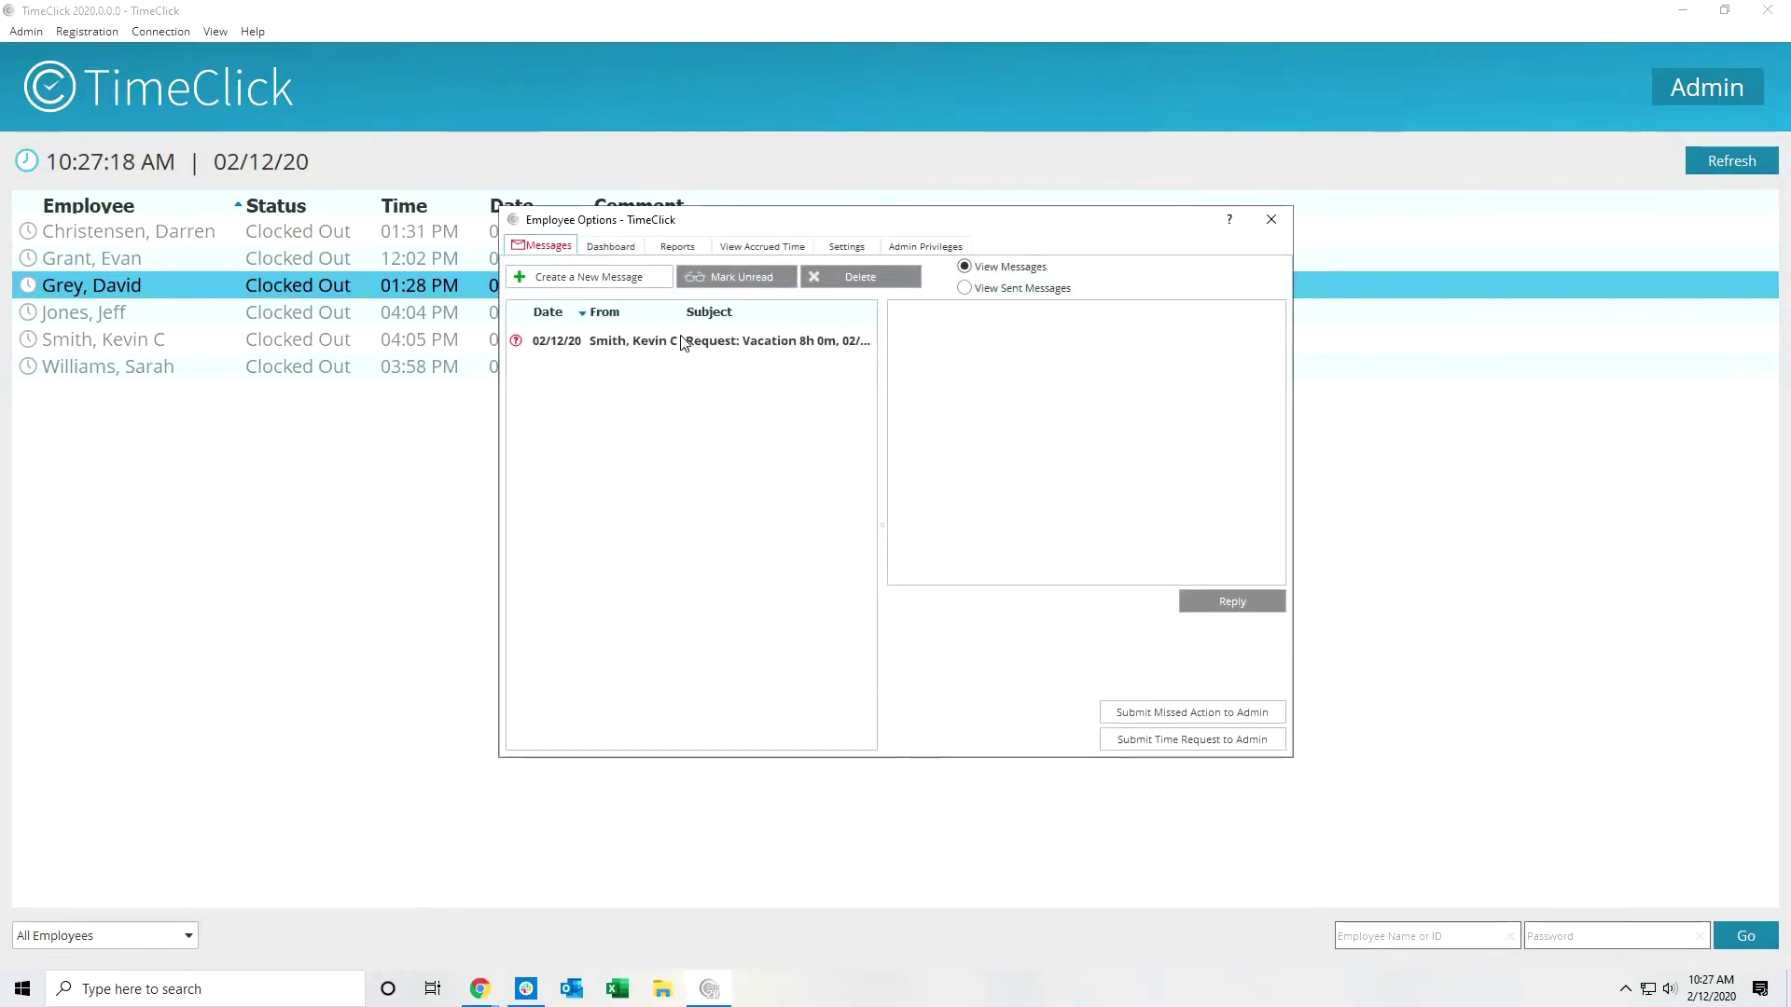
left_click(666, 341)
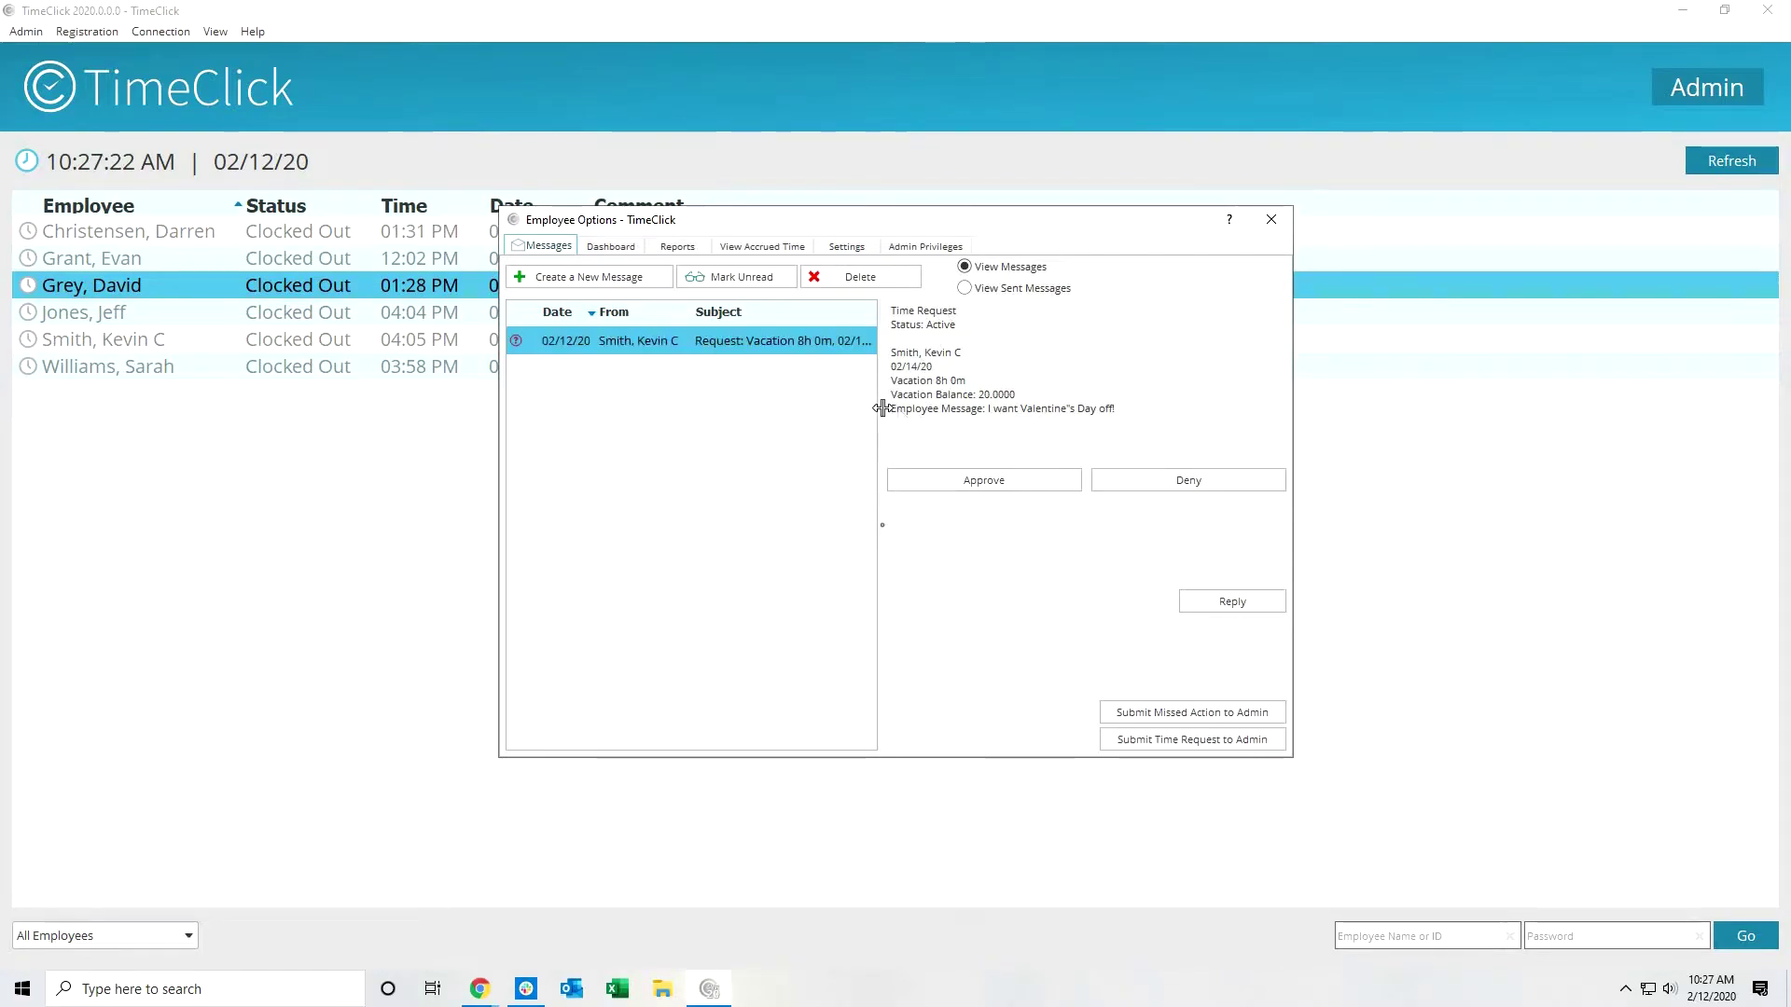
left_click_drag(893, 412, 1135, 416)
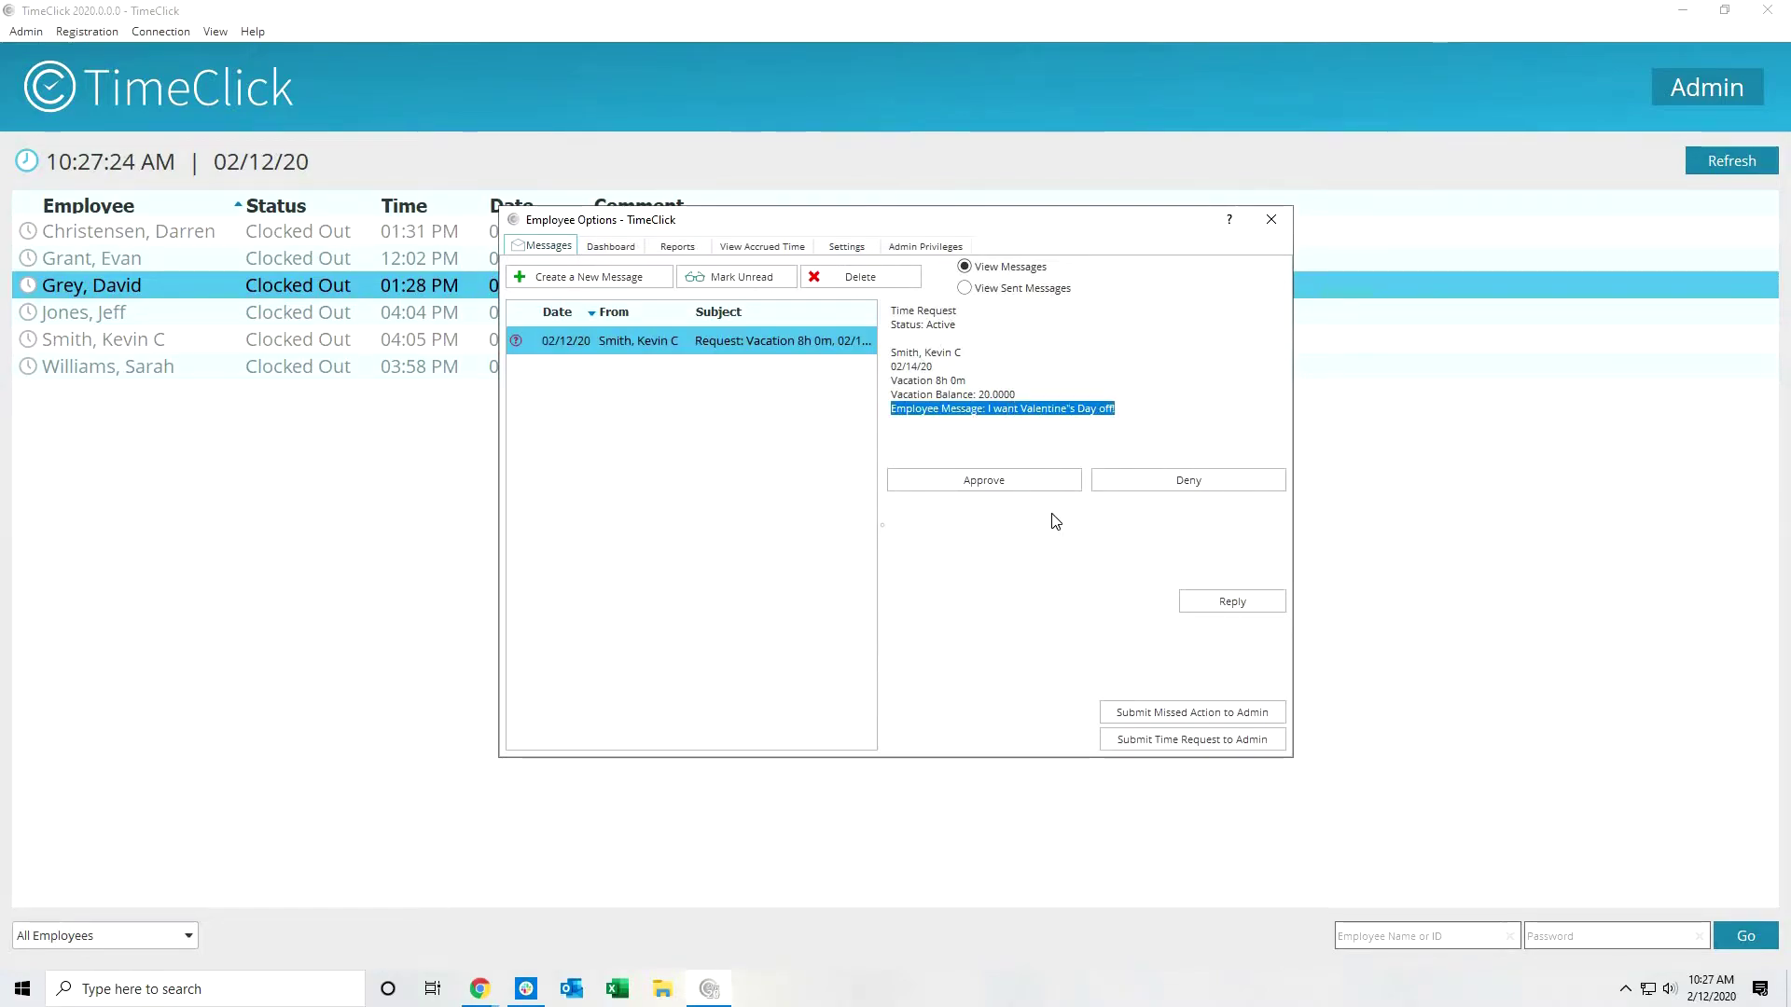
left_click(977, 481)
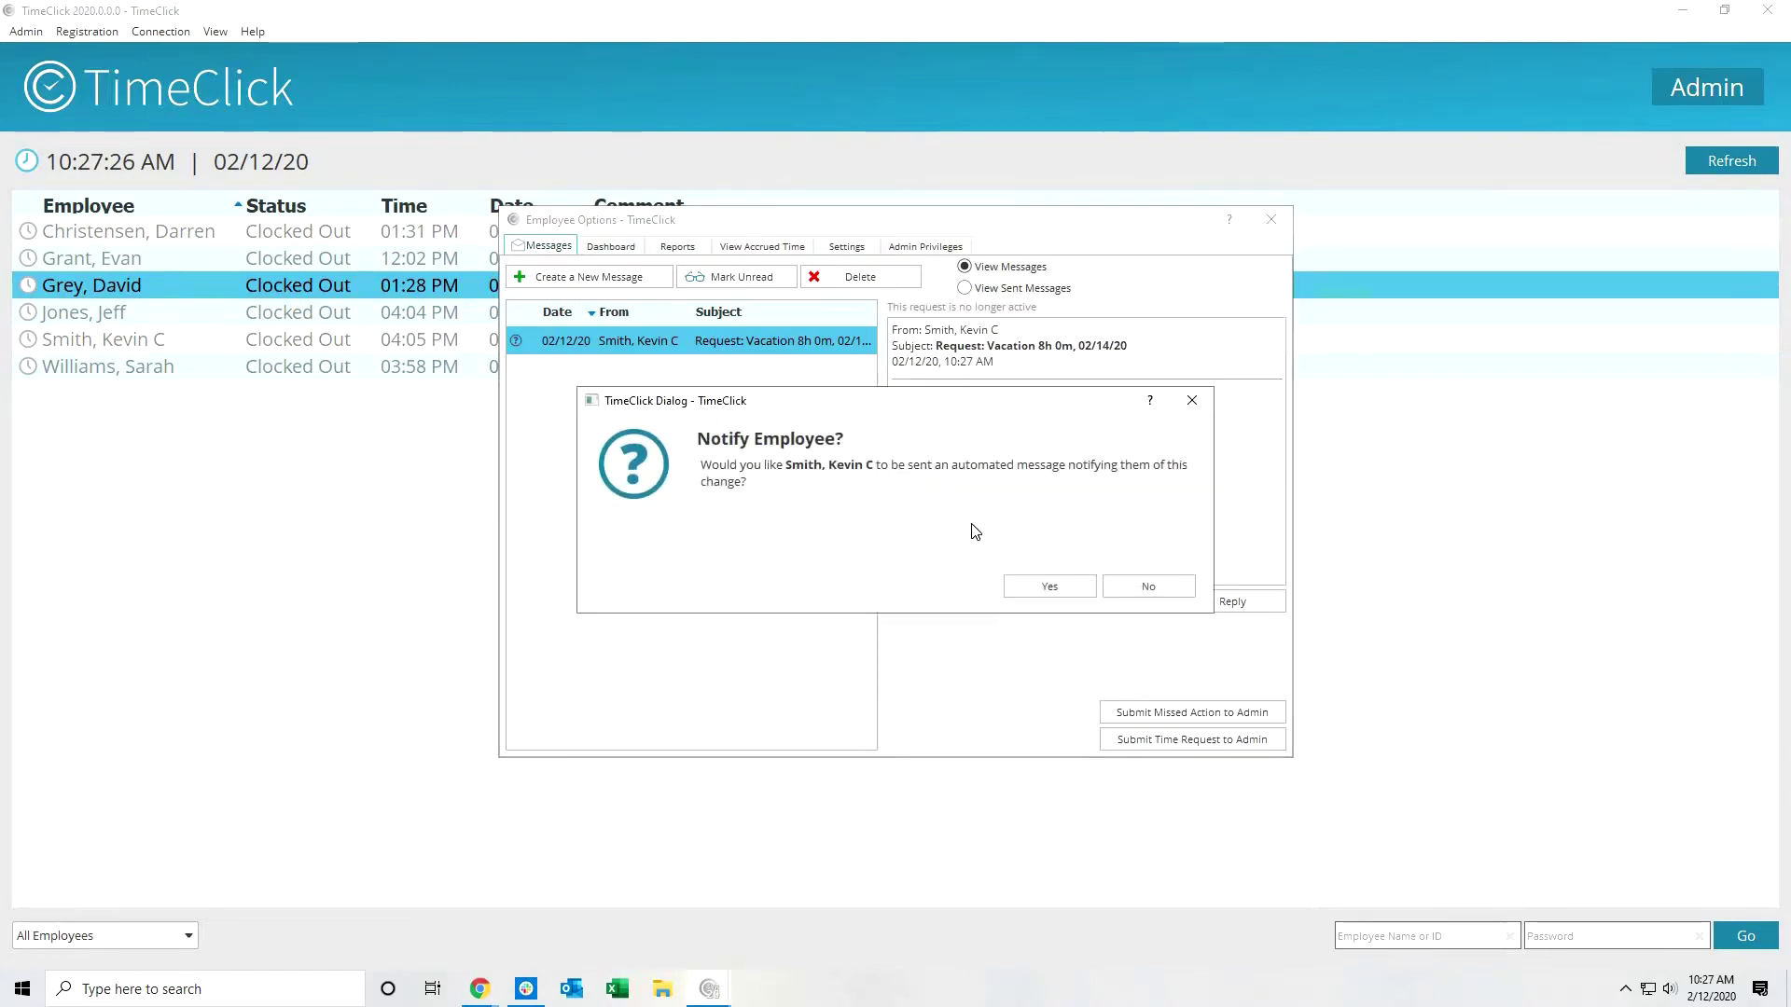
left_click(1047, 586)
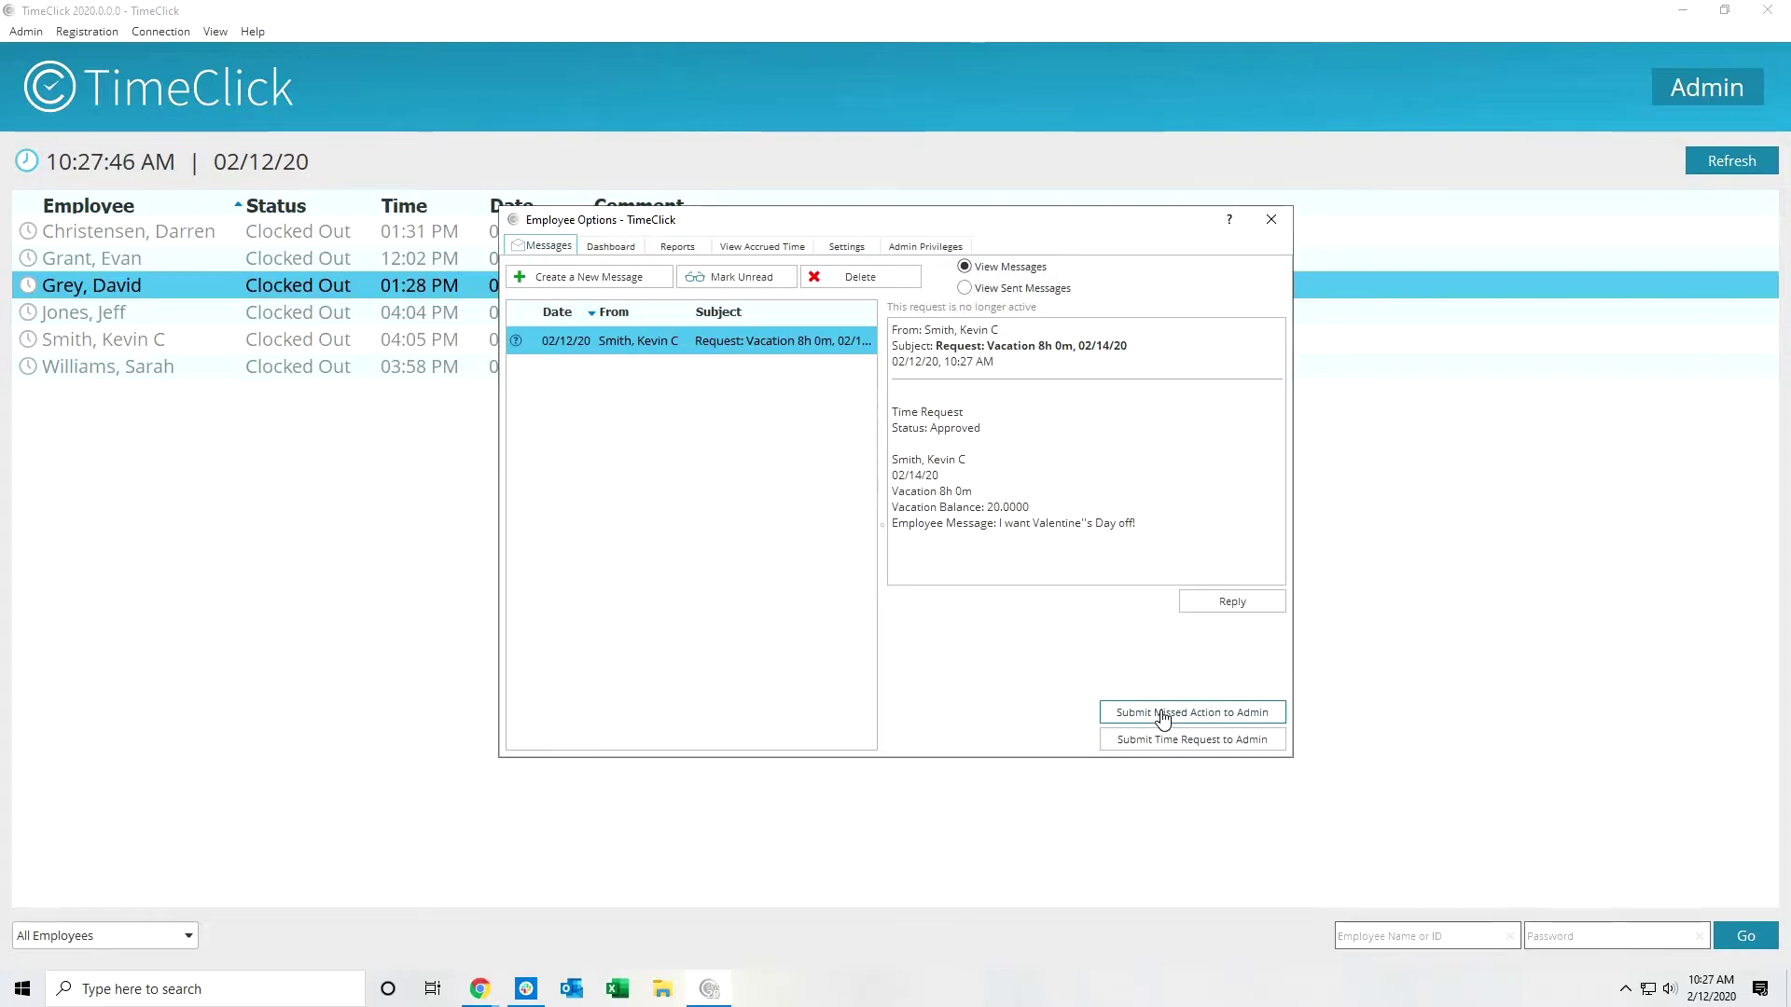
Step: Close the department head's Employee Options window
left_click(1260, 231)
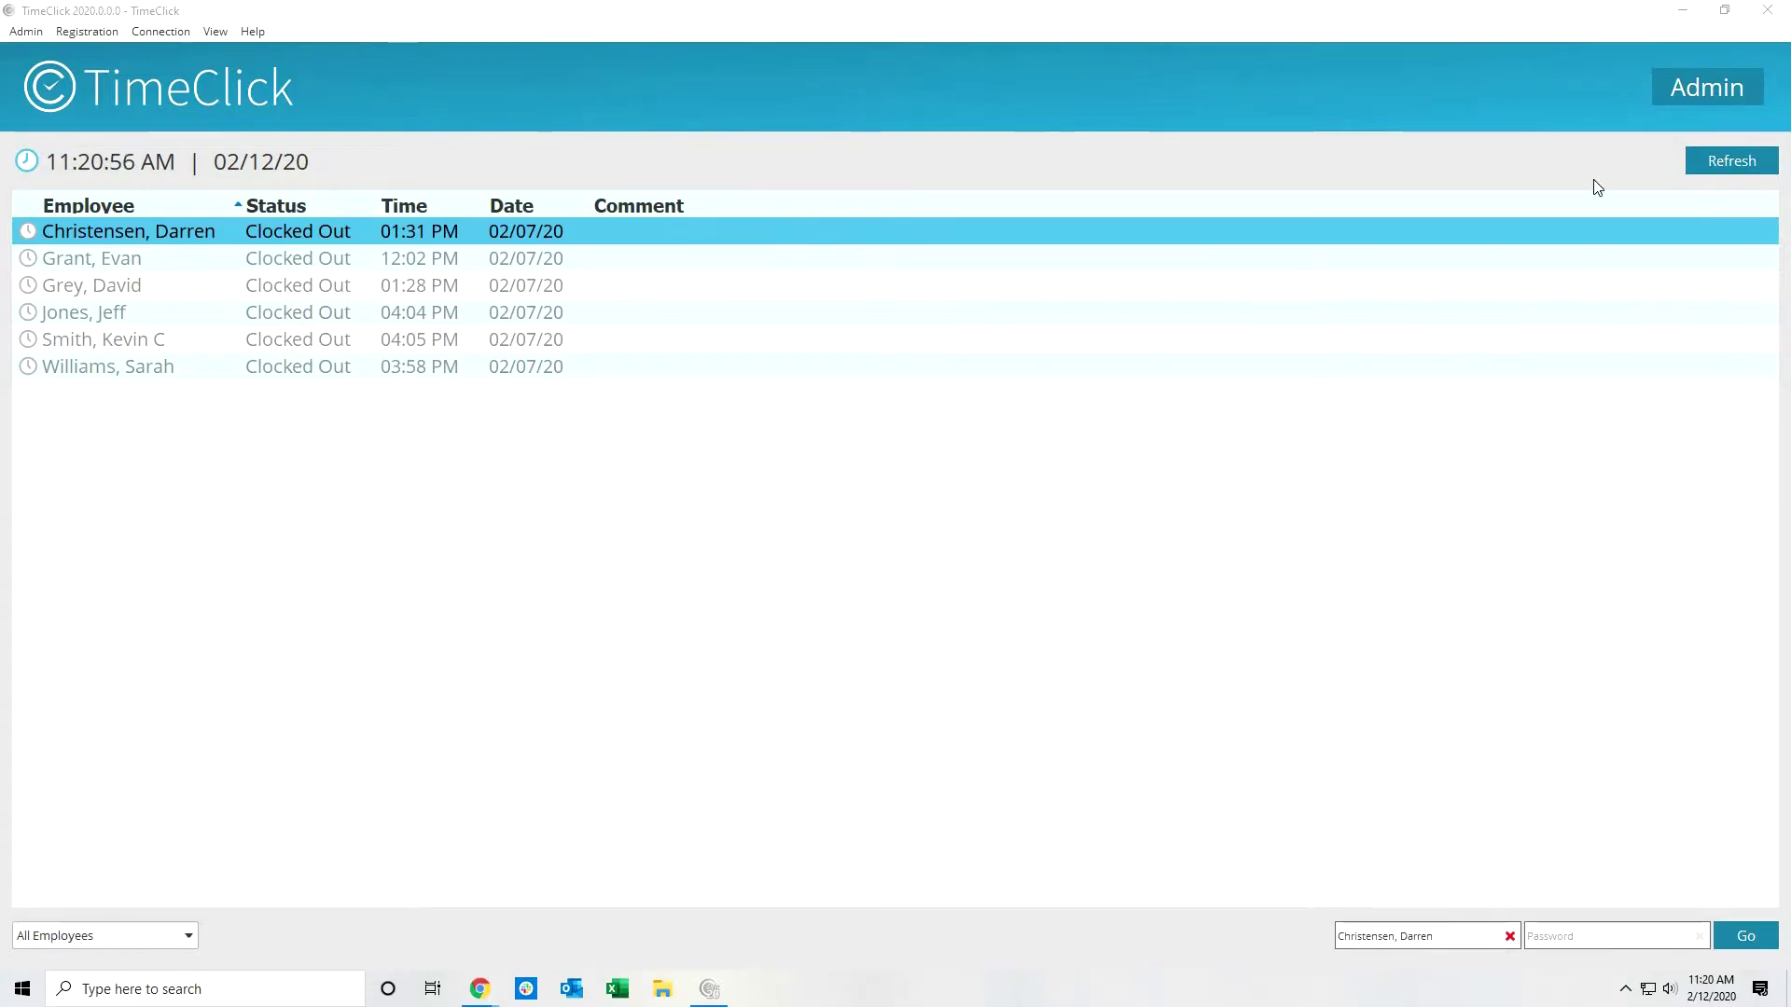
Step: Begin a new earning category under Admin > Accrued Time and set its accrual type to Monthly
left_click(1711, 91)
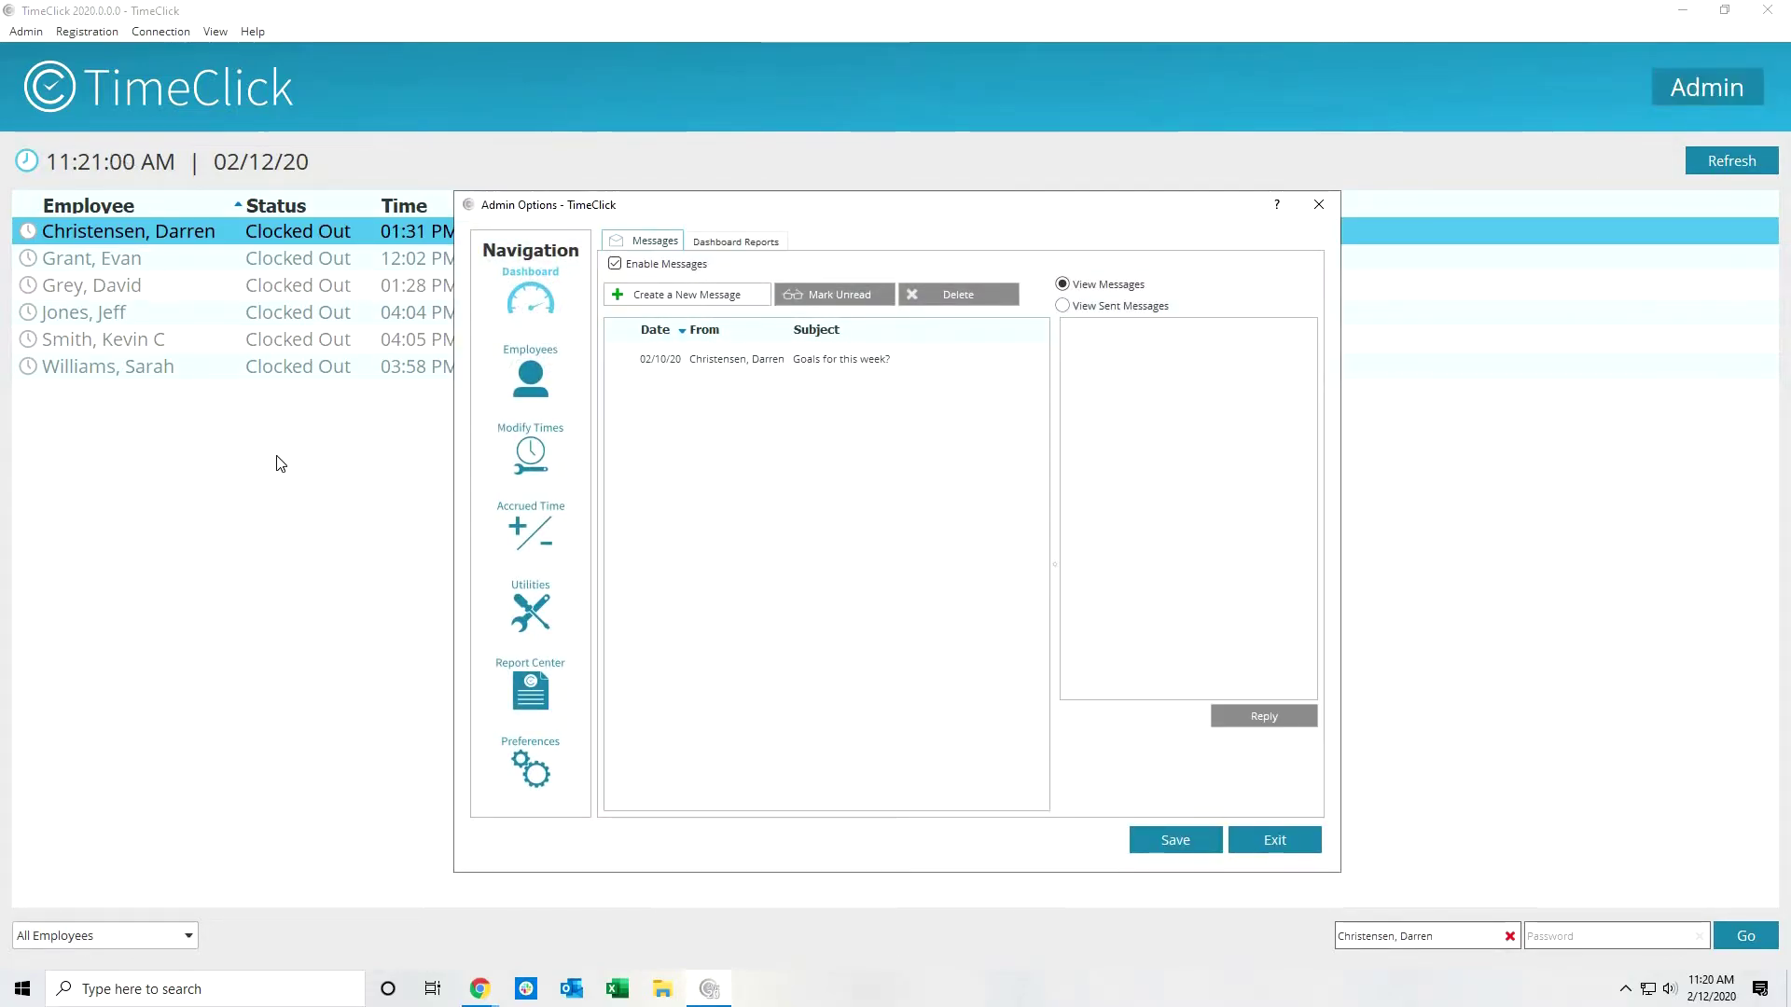
left_click(529, 532)
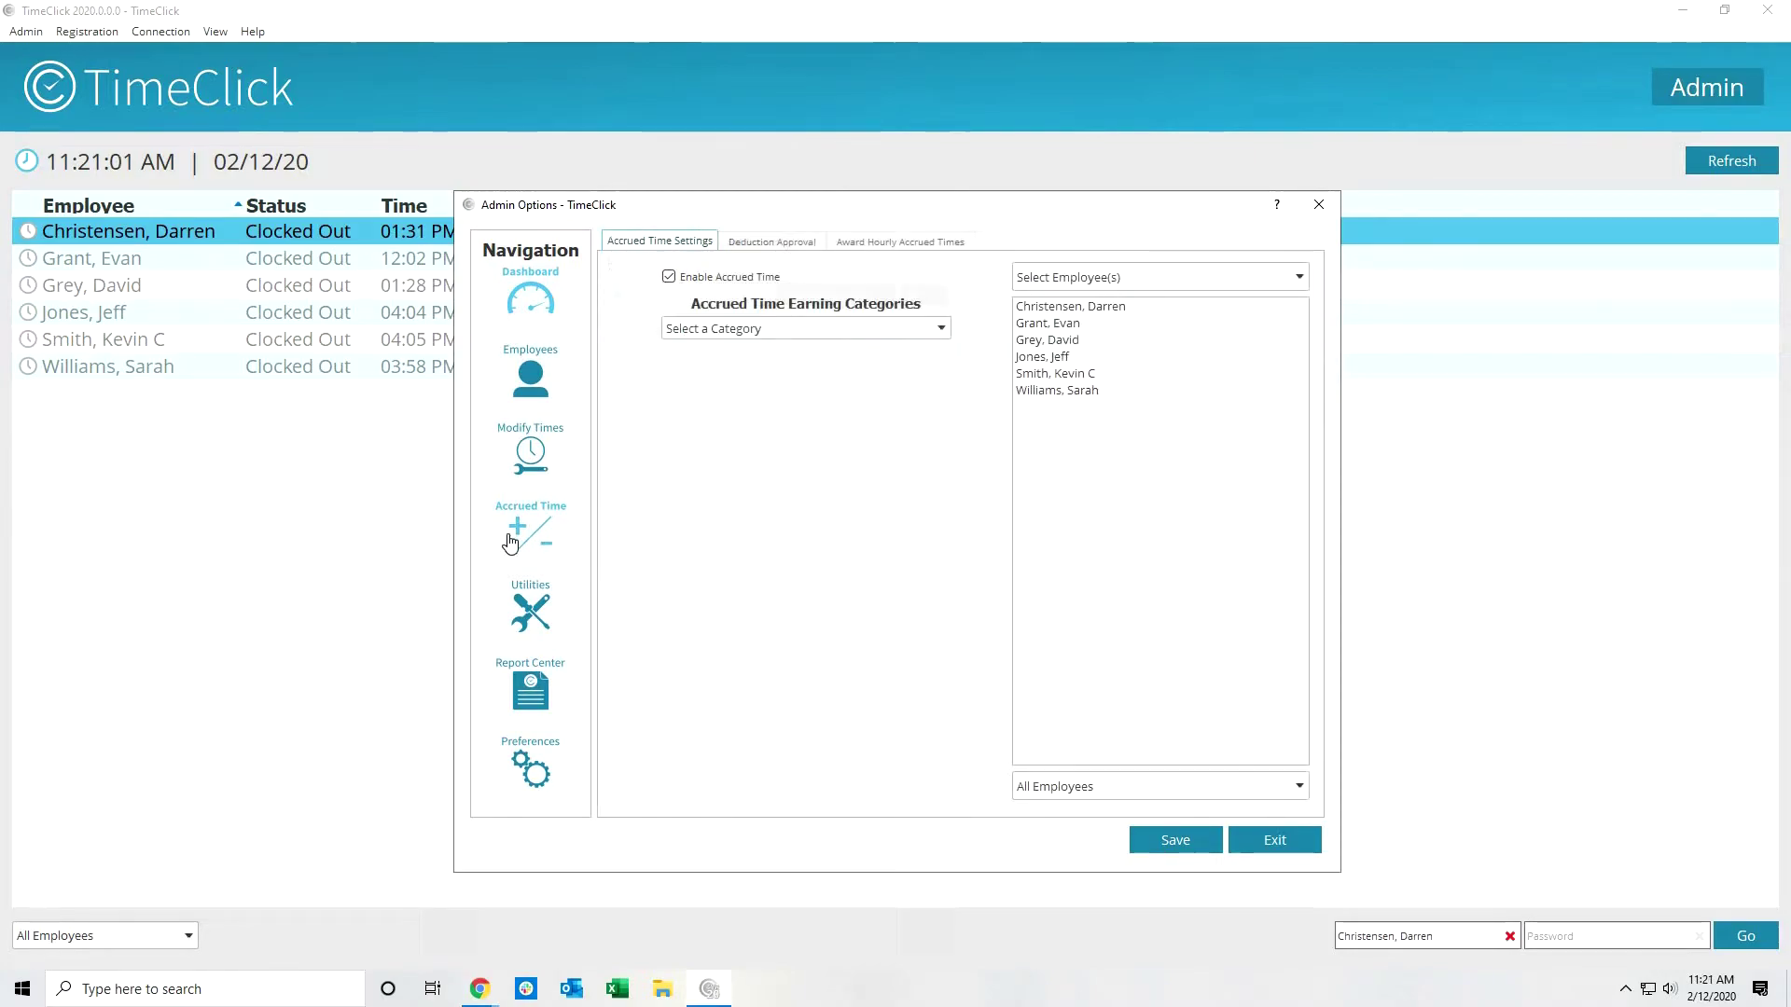
left_click(764, 332)
left_click(741, 358)
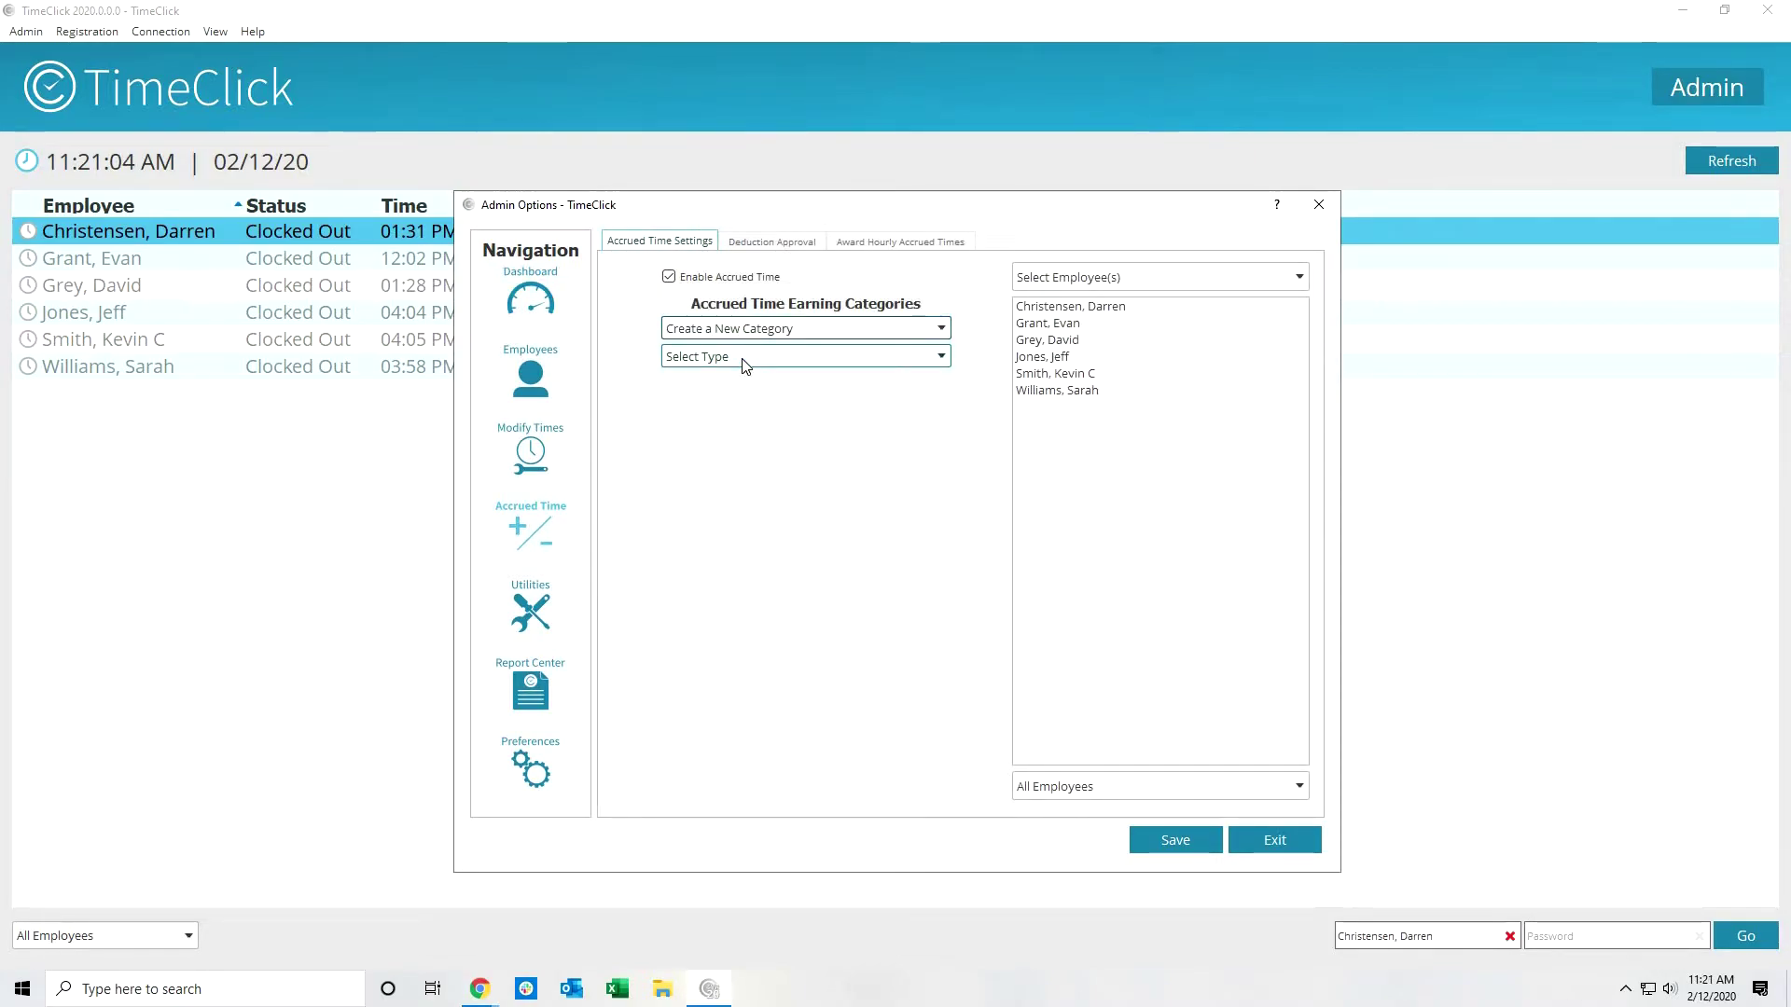
left_click(814, 356)
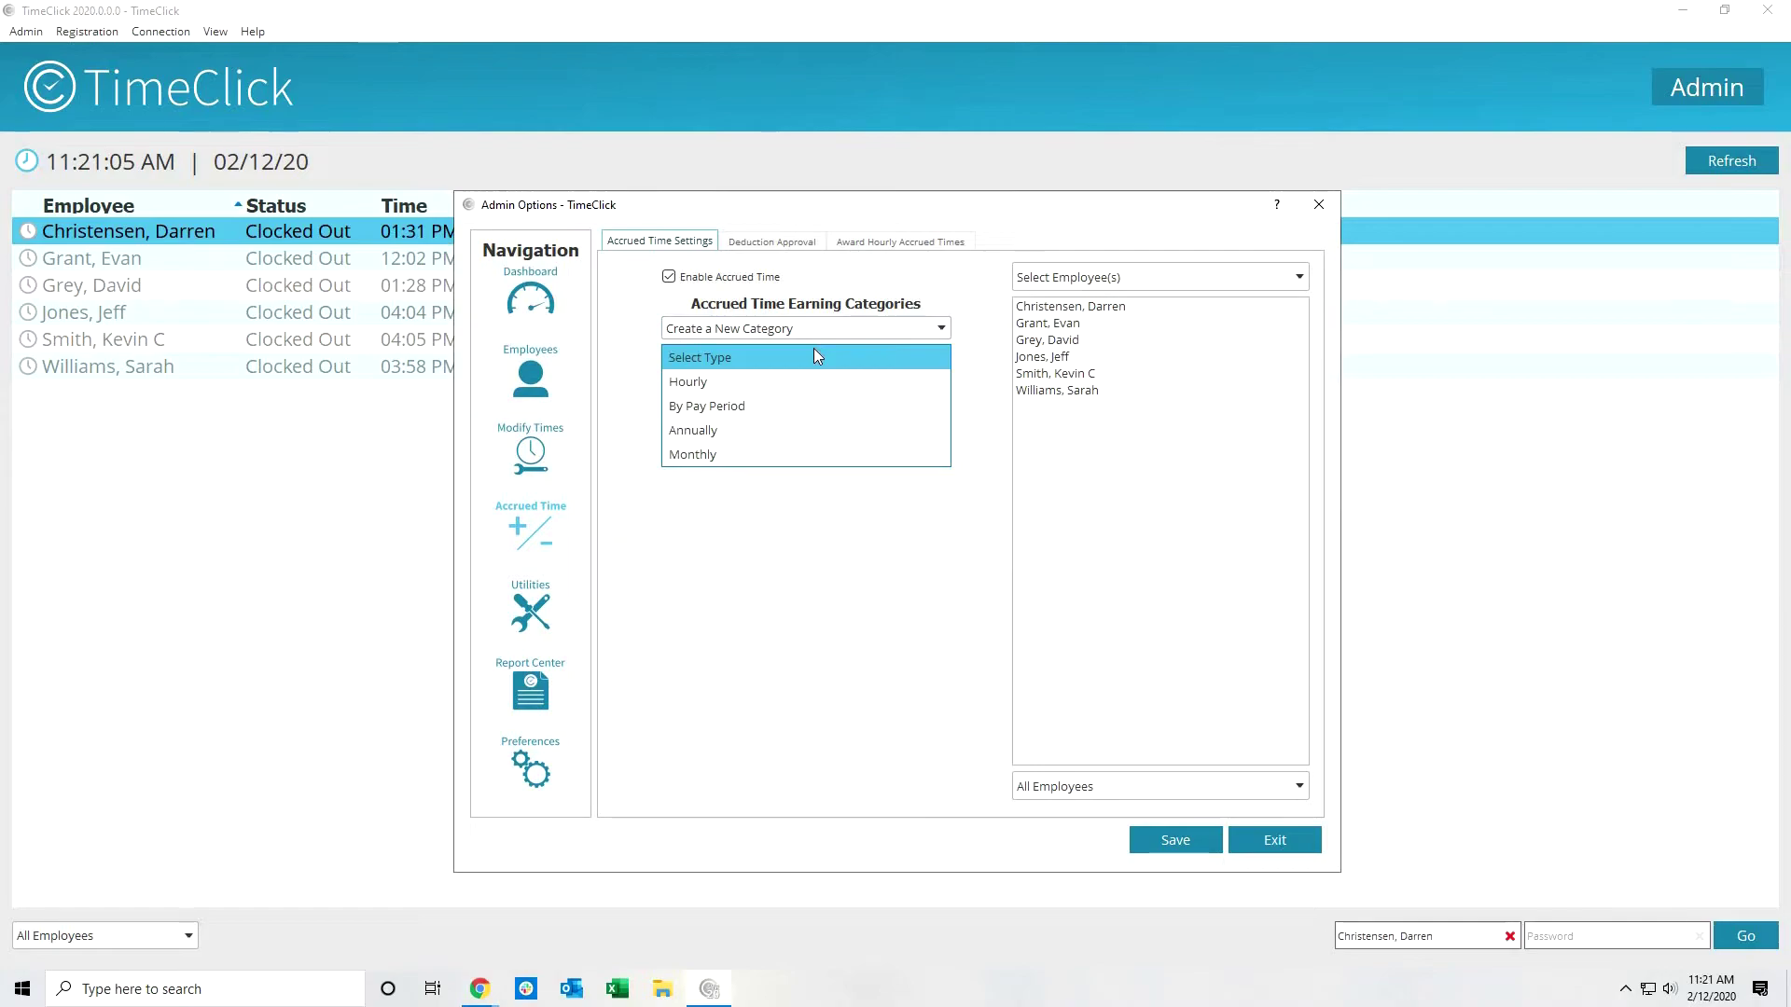
left_click(713, 457)
Step: Create the '5 hrs per month' category with a monthly amount of 5 hours
left_click(828, 402)
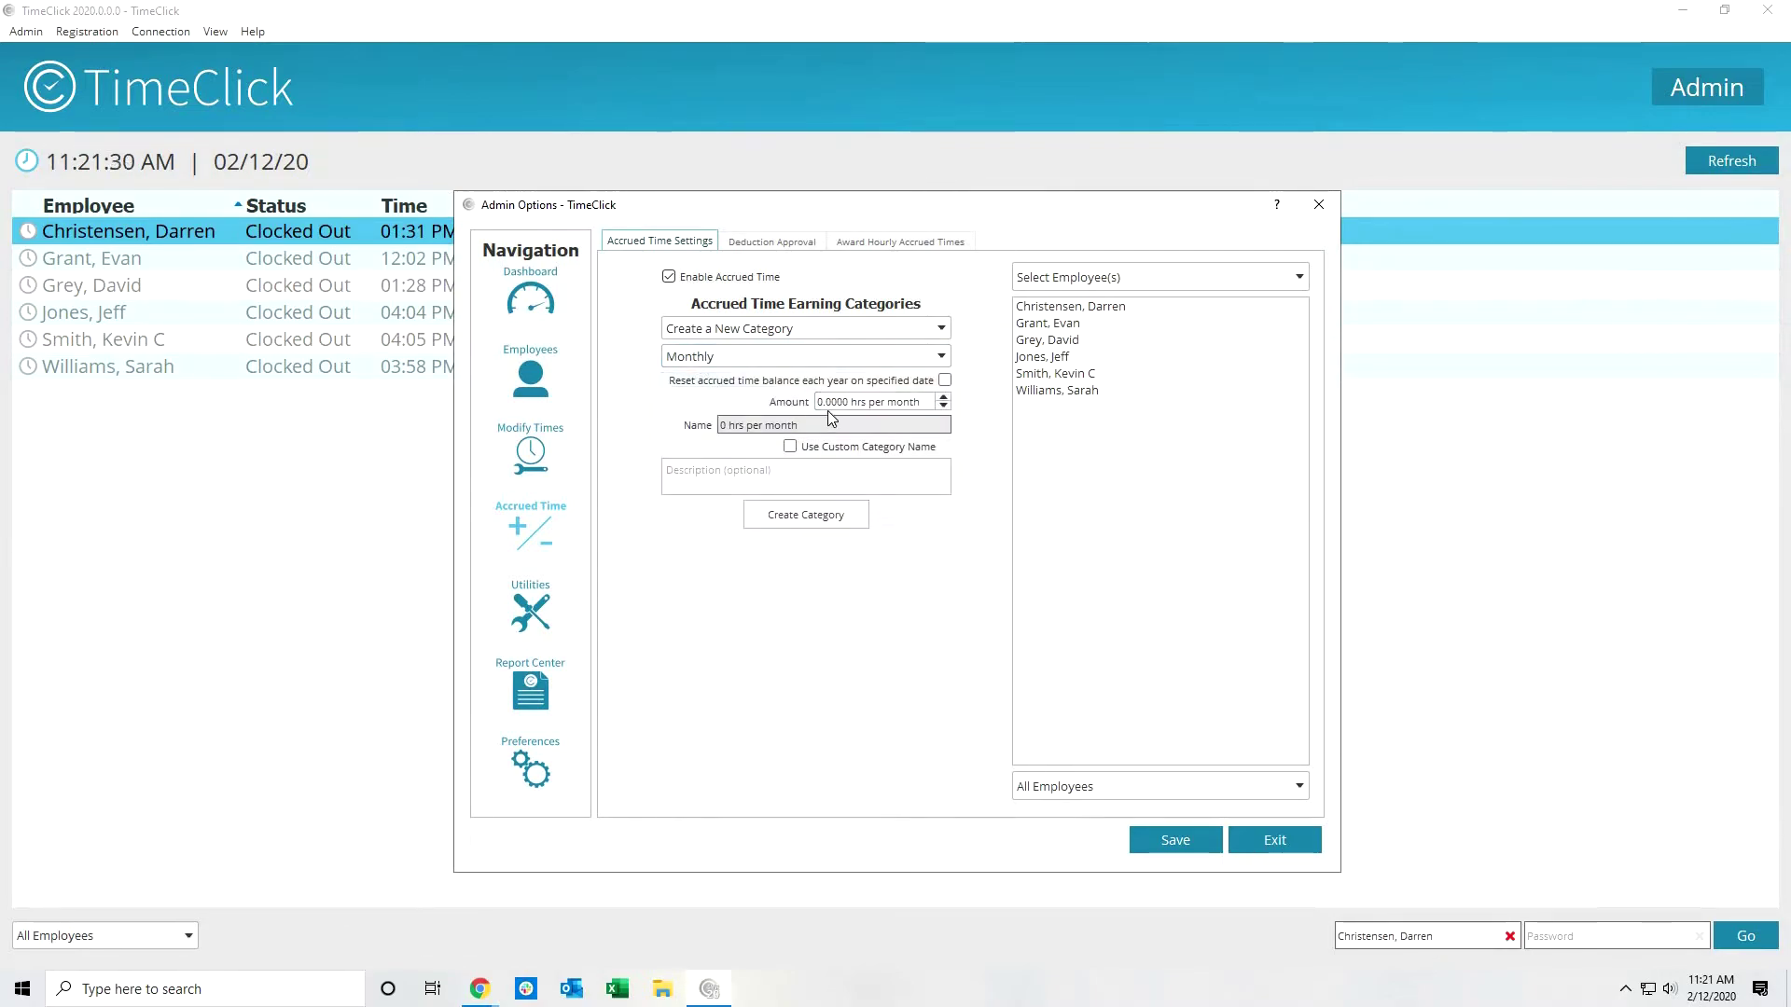
type("5")
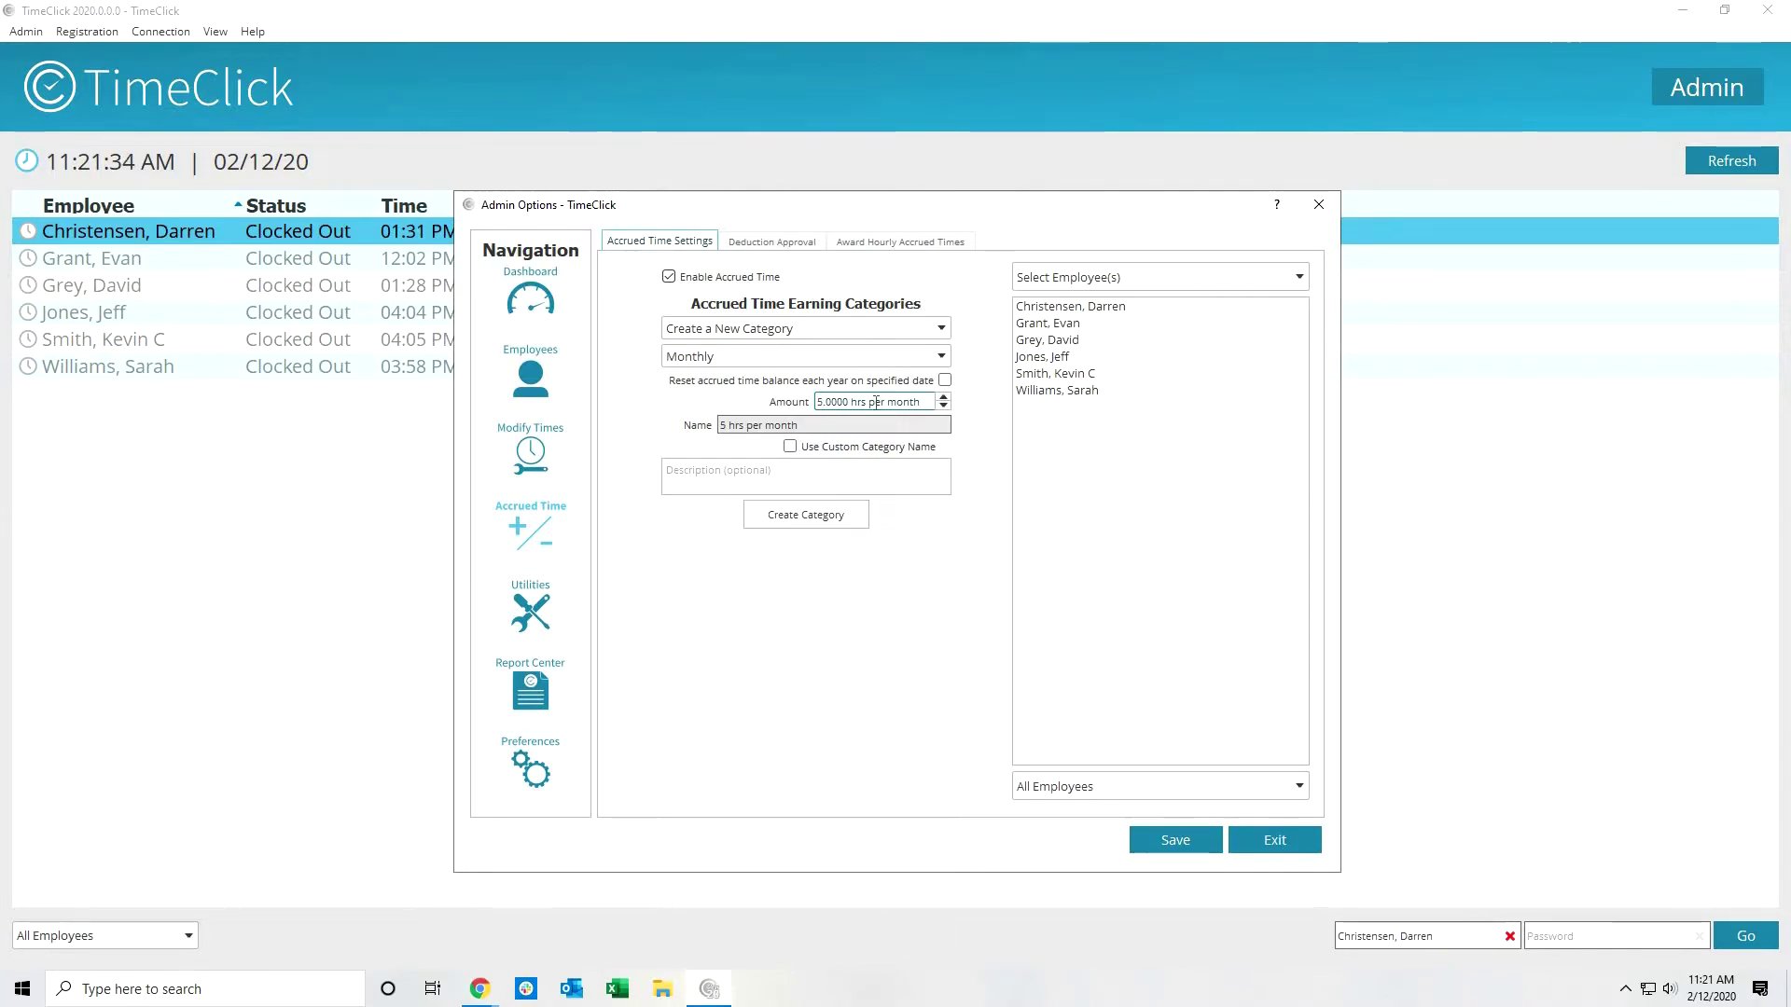
left_click(808, 519)
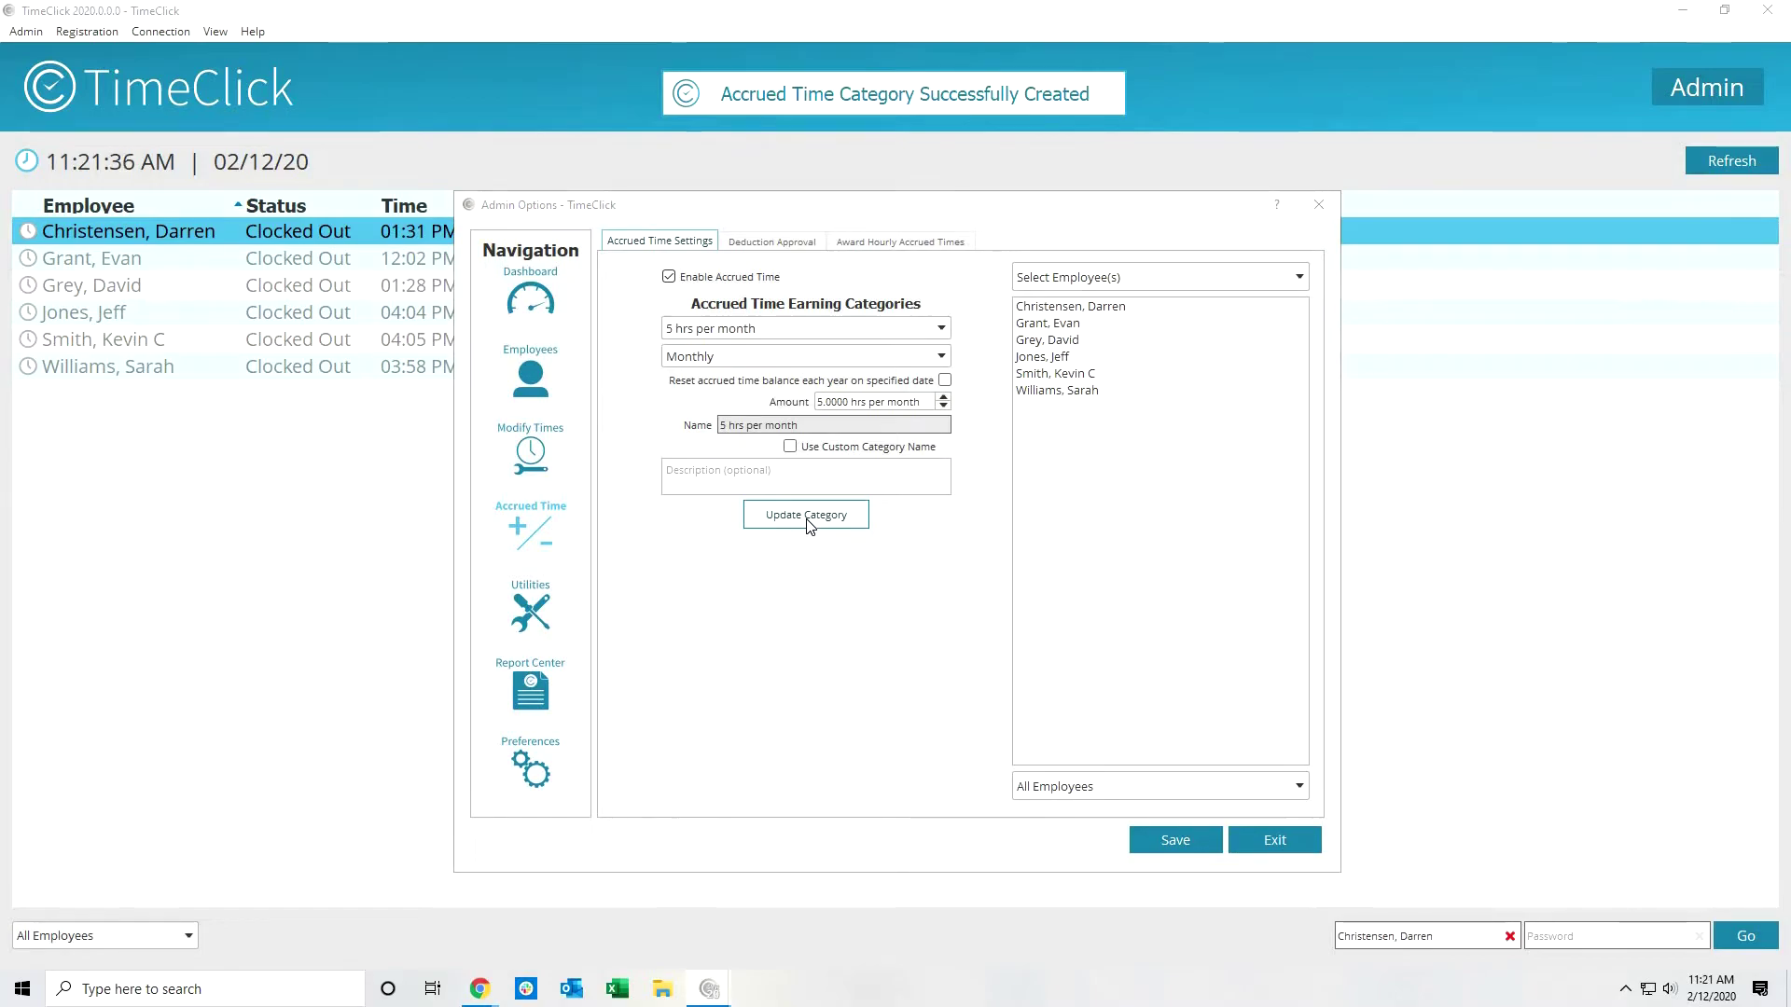
left_click(1050, 341)
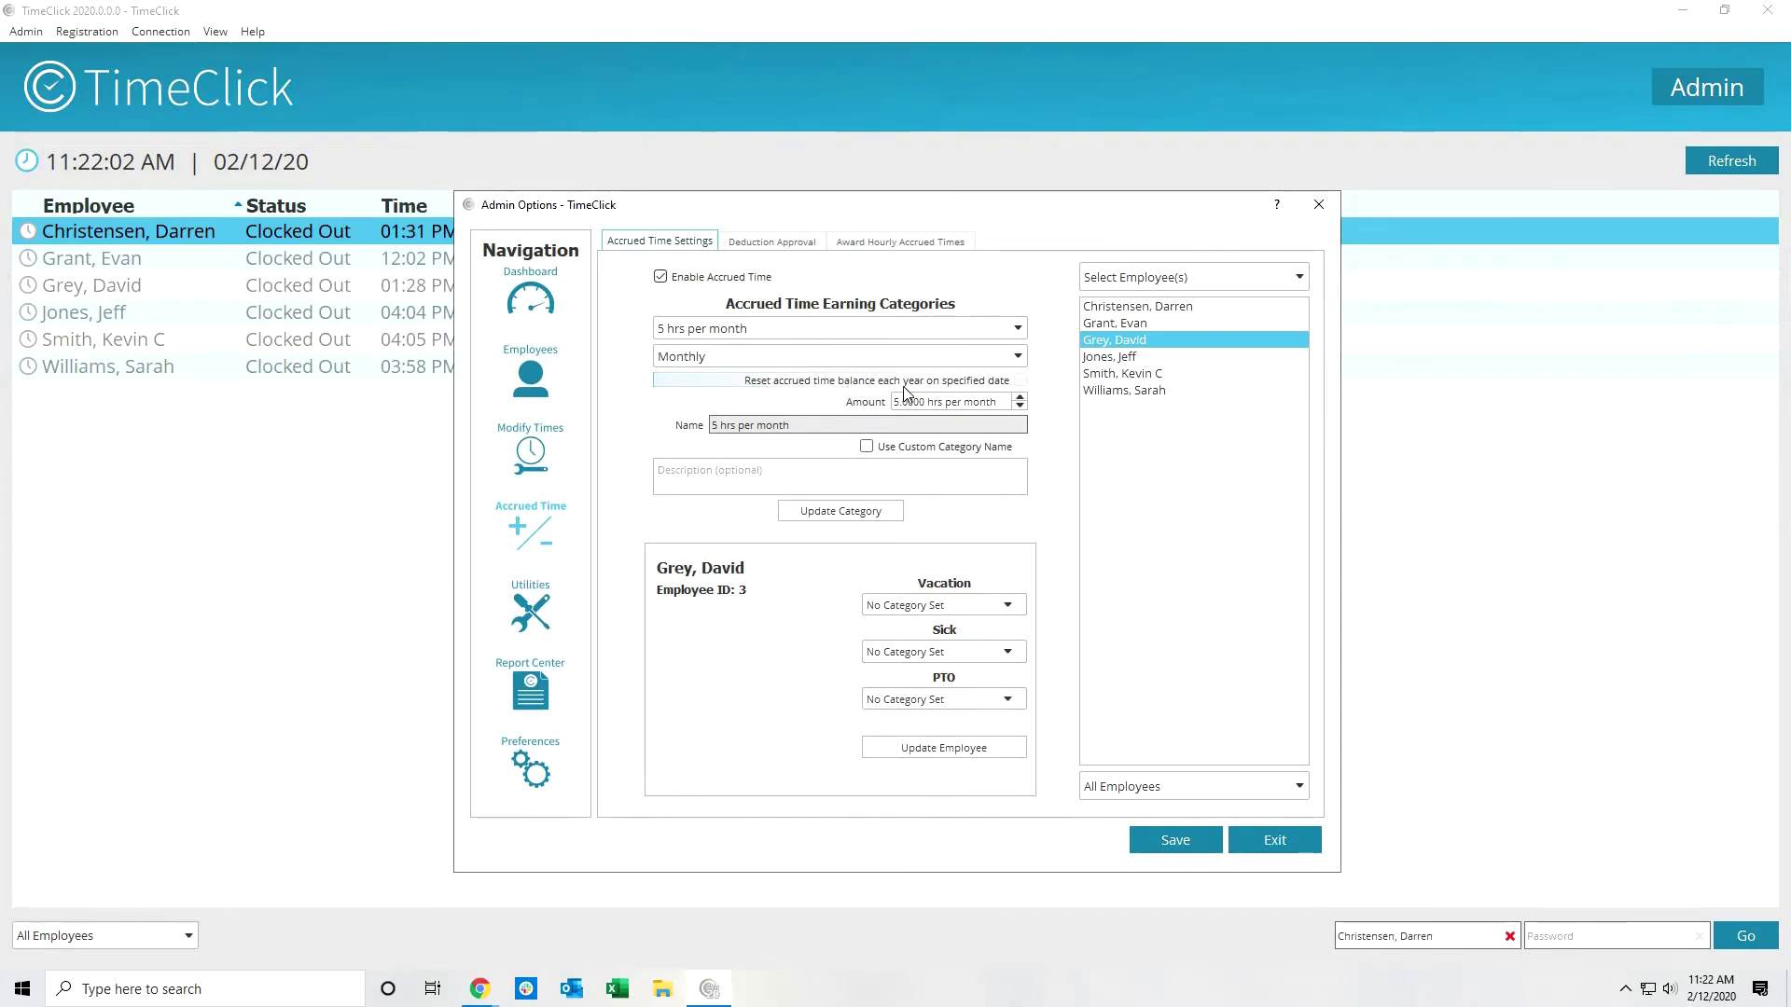
Step: Reset the 5 hrs per month category's accrued balance yearly on the custom date January 01
left_click(823, 384)
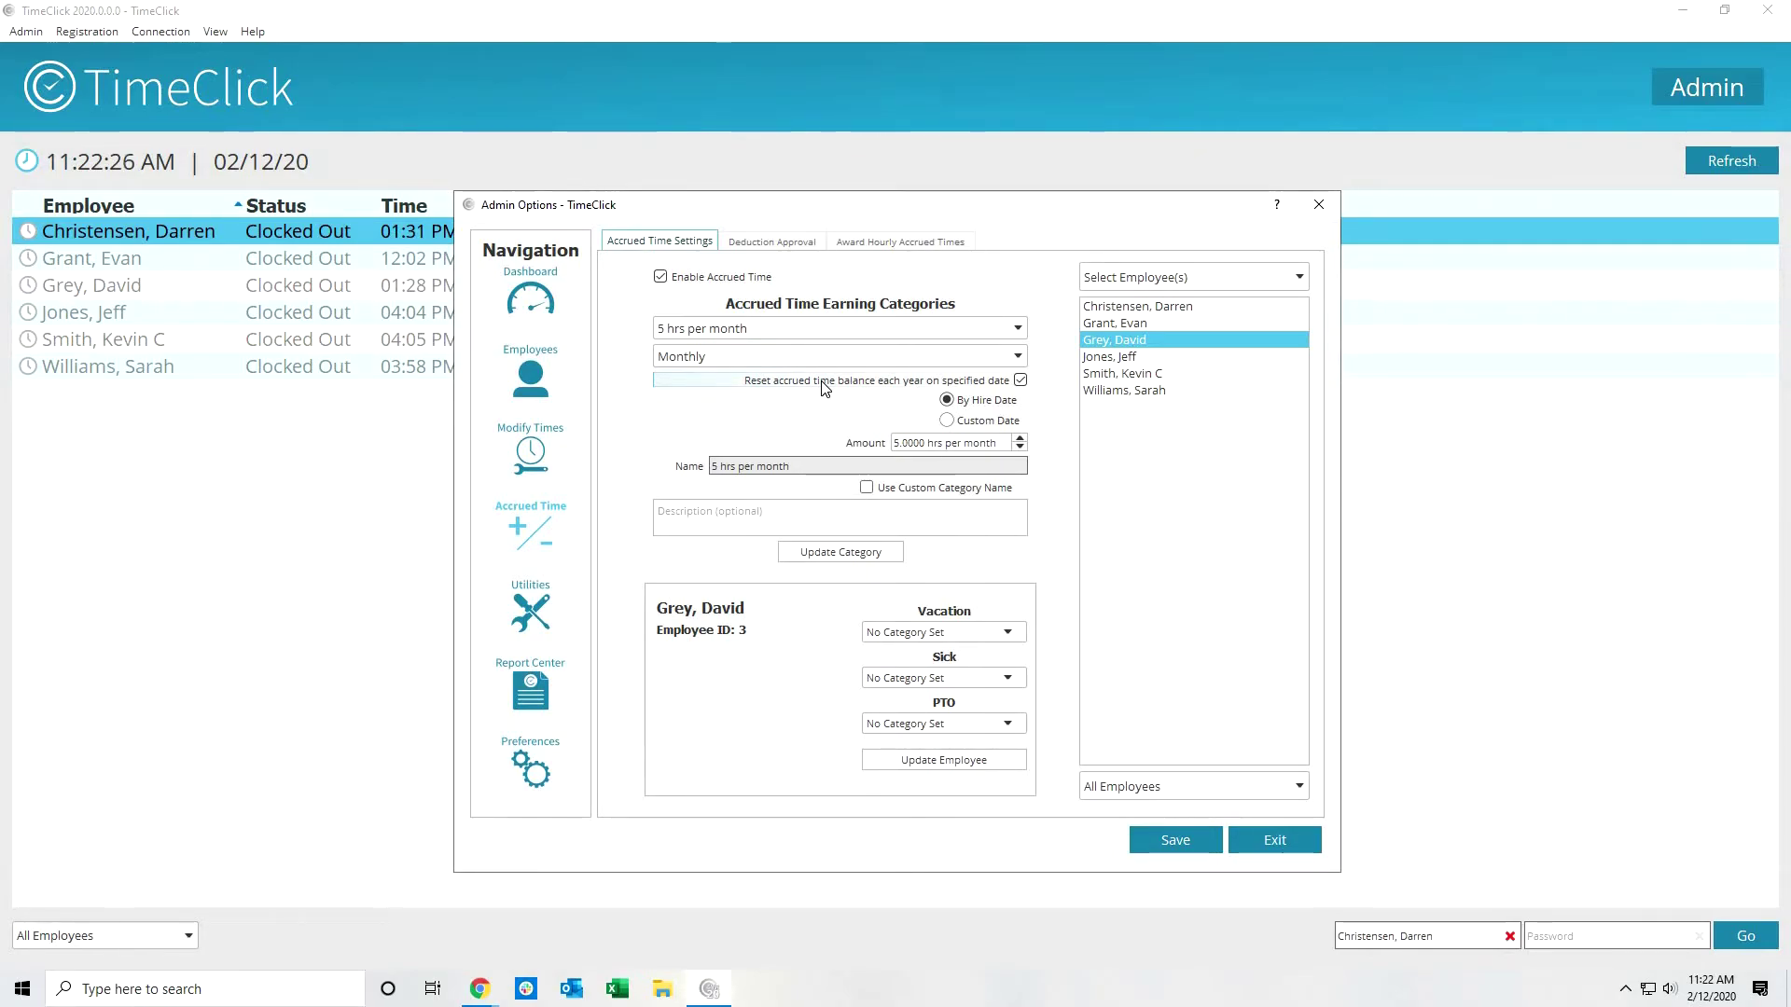
left_click(948, 421)
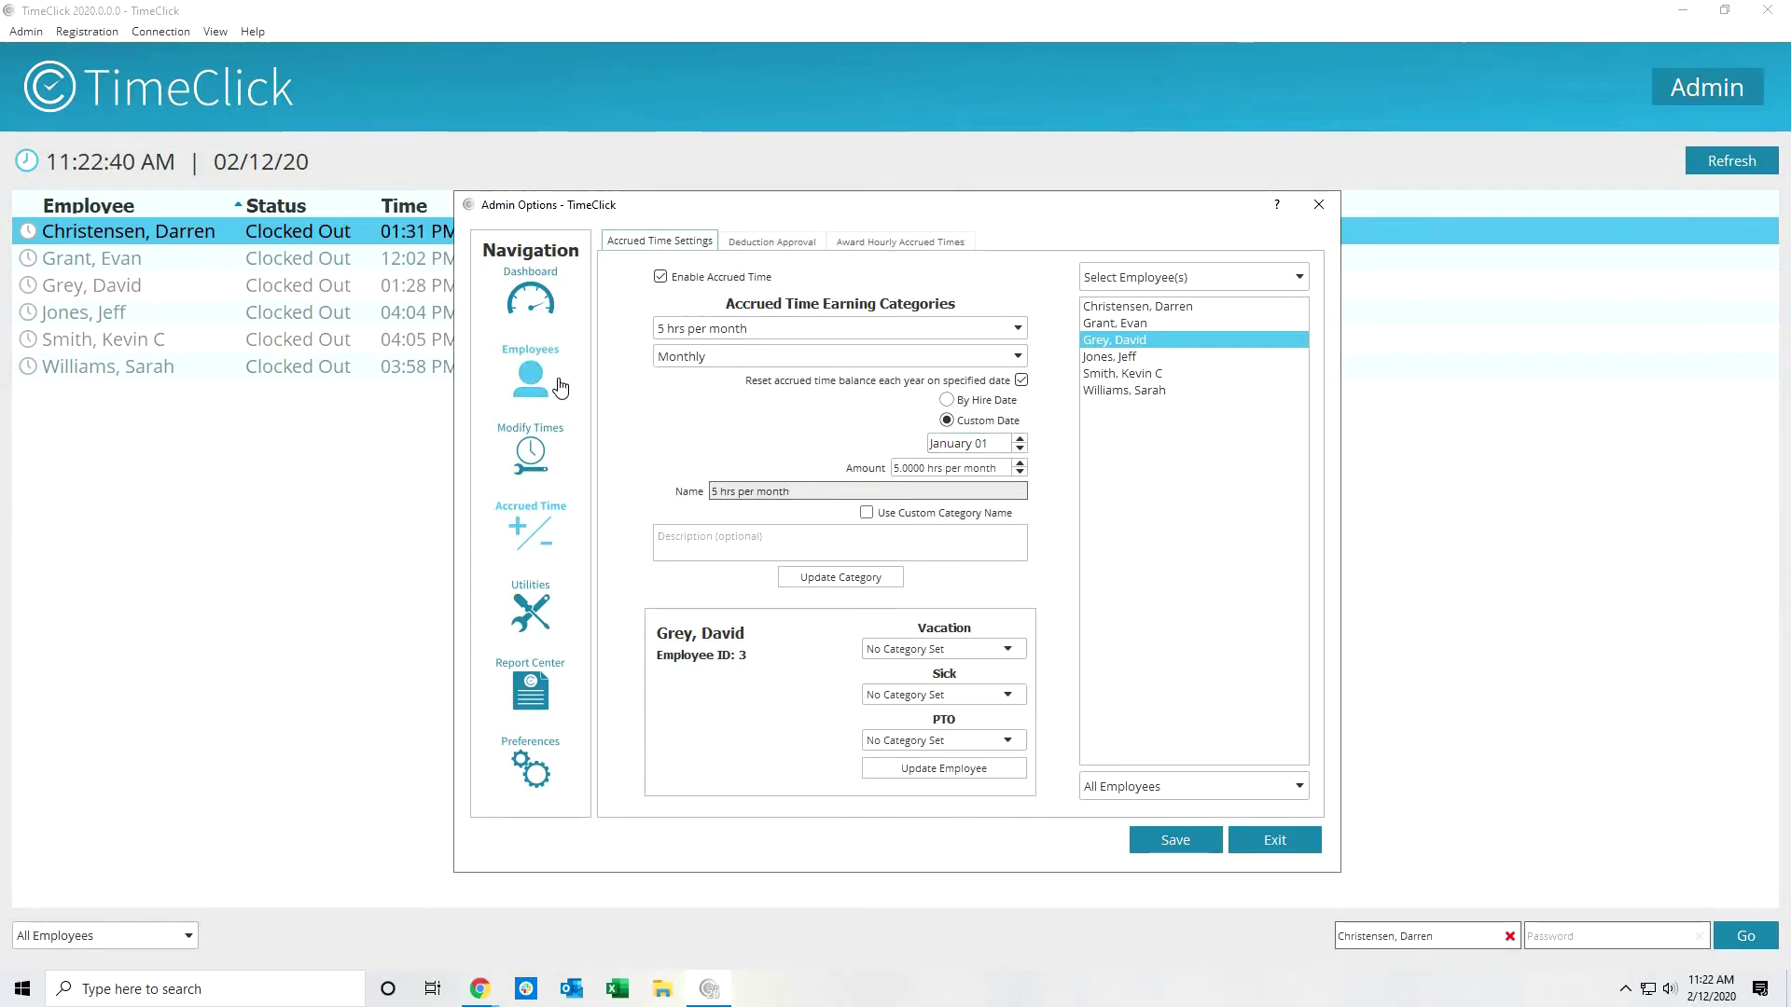
Step: Open the department head's Accrued Time balances, enable Edit Values, and select the Vac Cap field
left_click(531, 378)
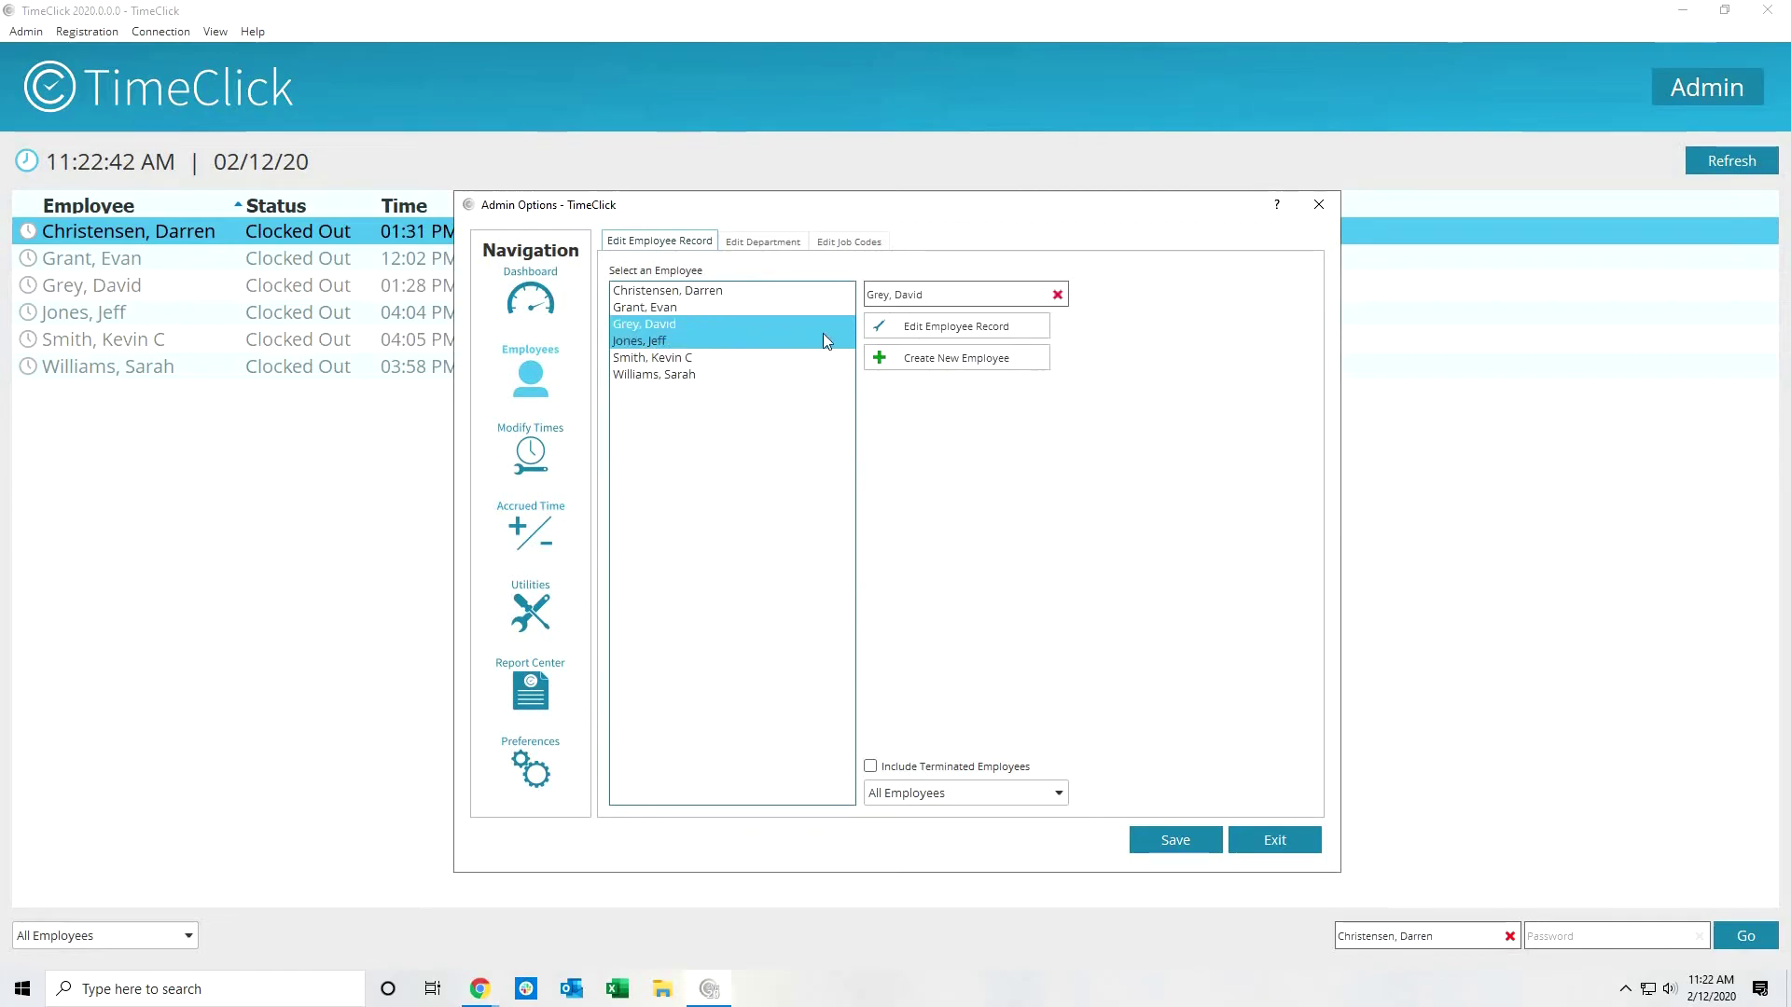
left_click(904, 332)
left_click(800, 263)
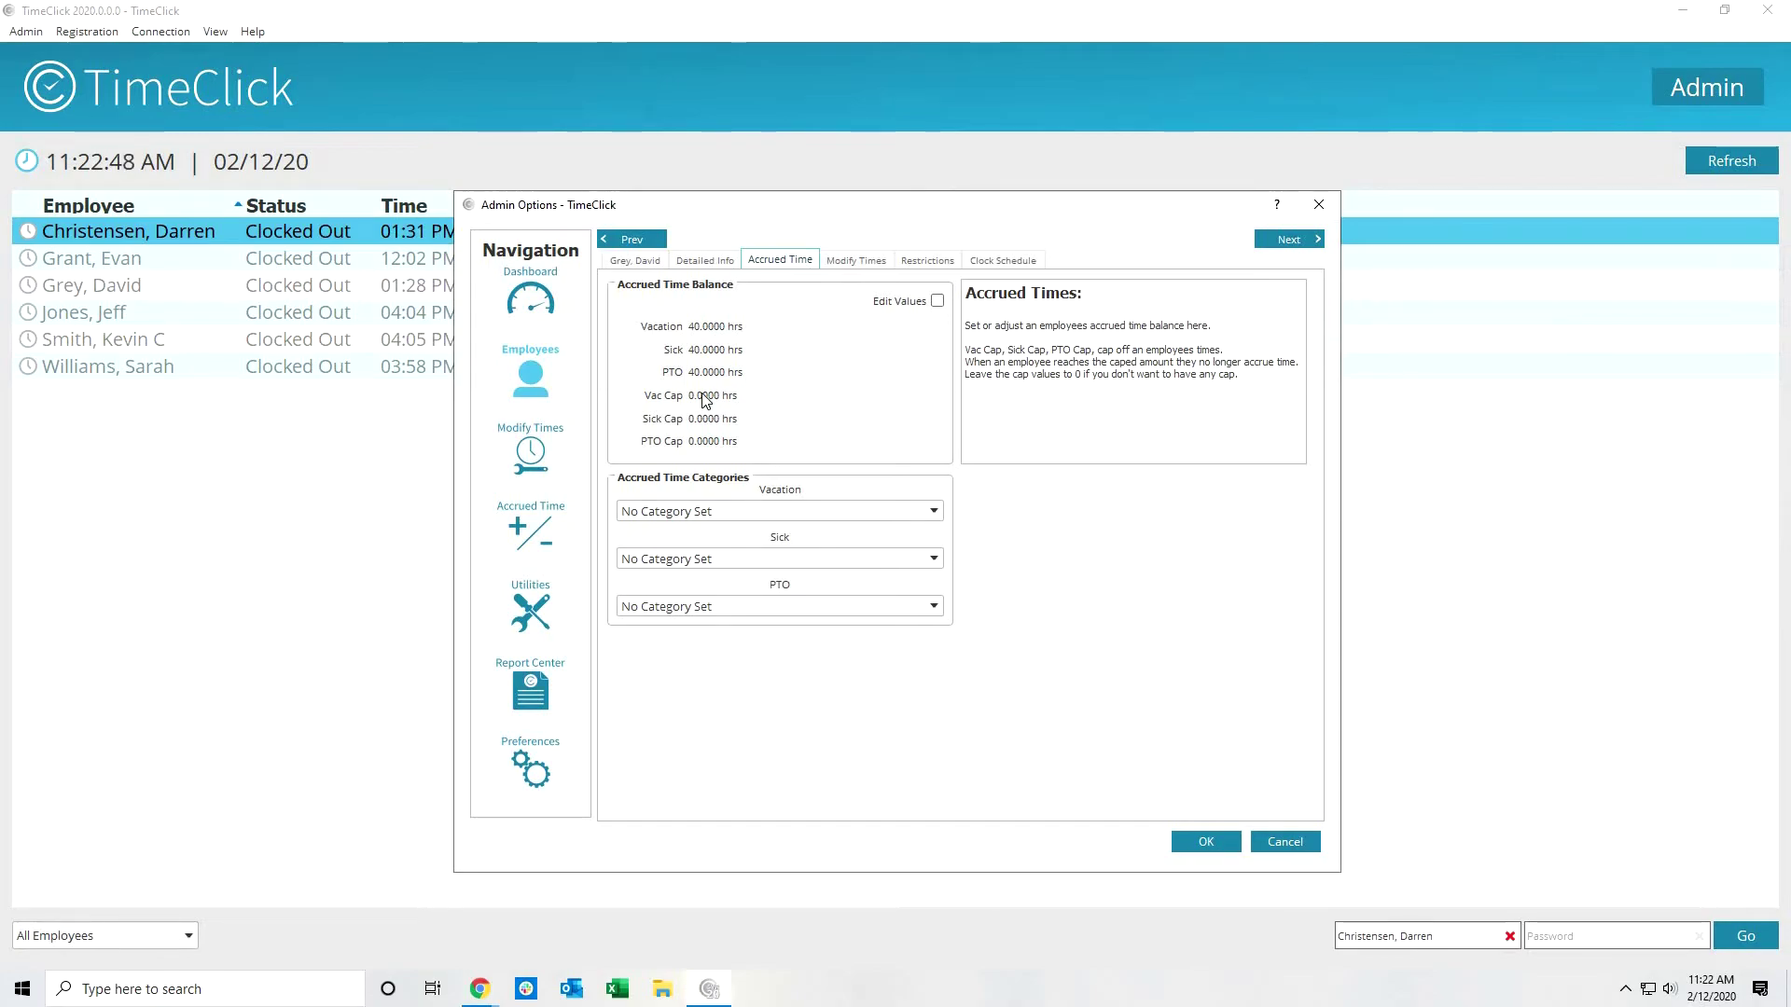
left_click(933, 301)
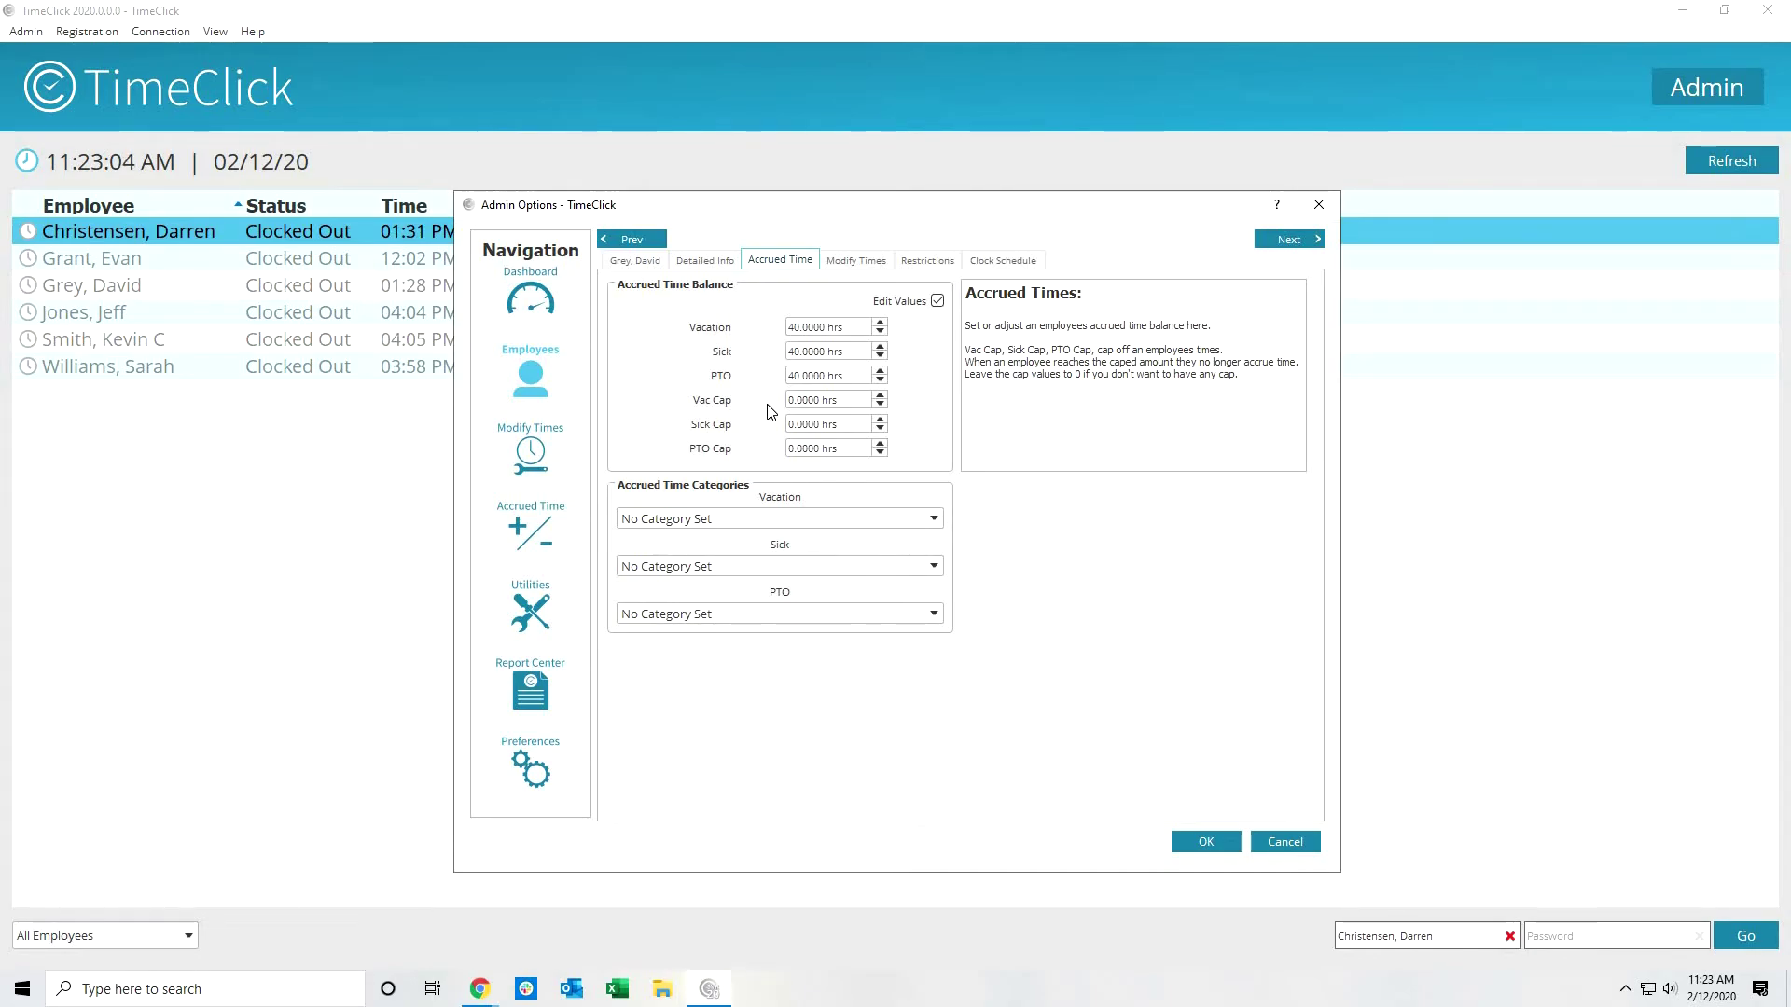
left_click(793, 399)
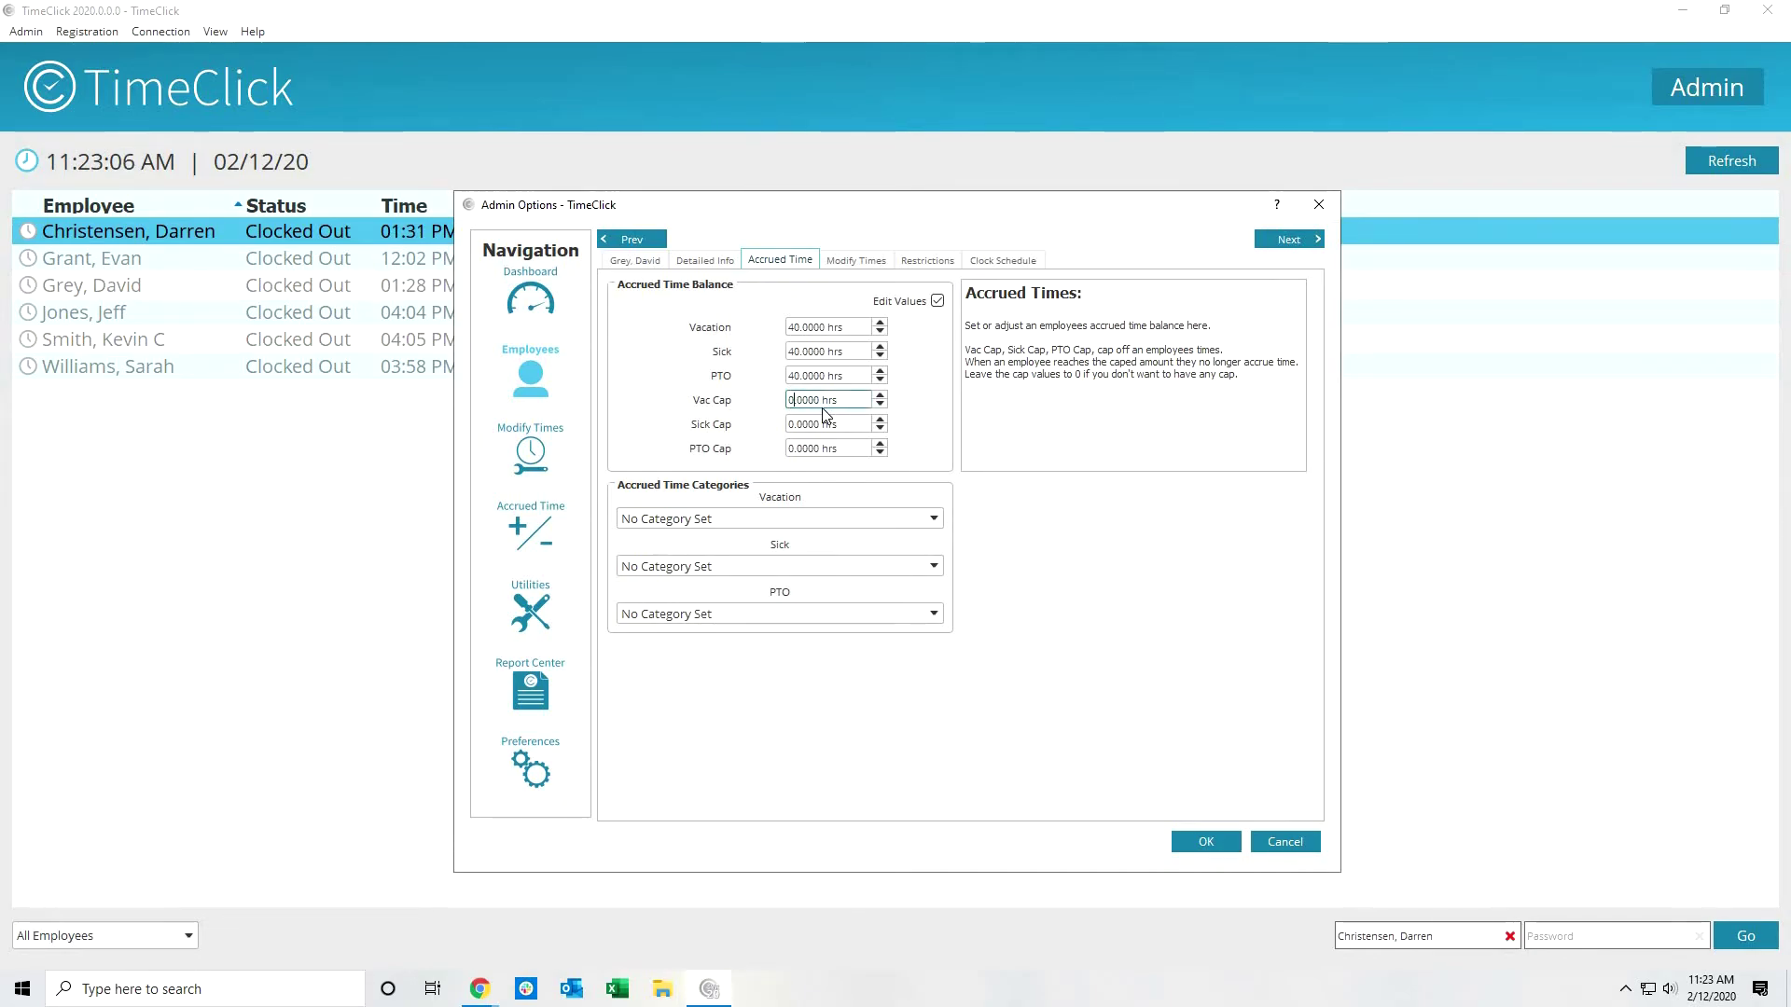